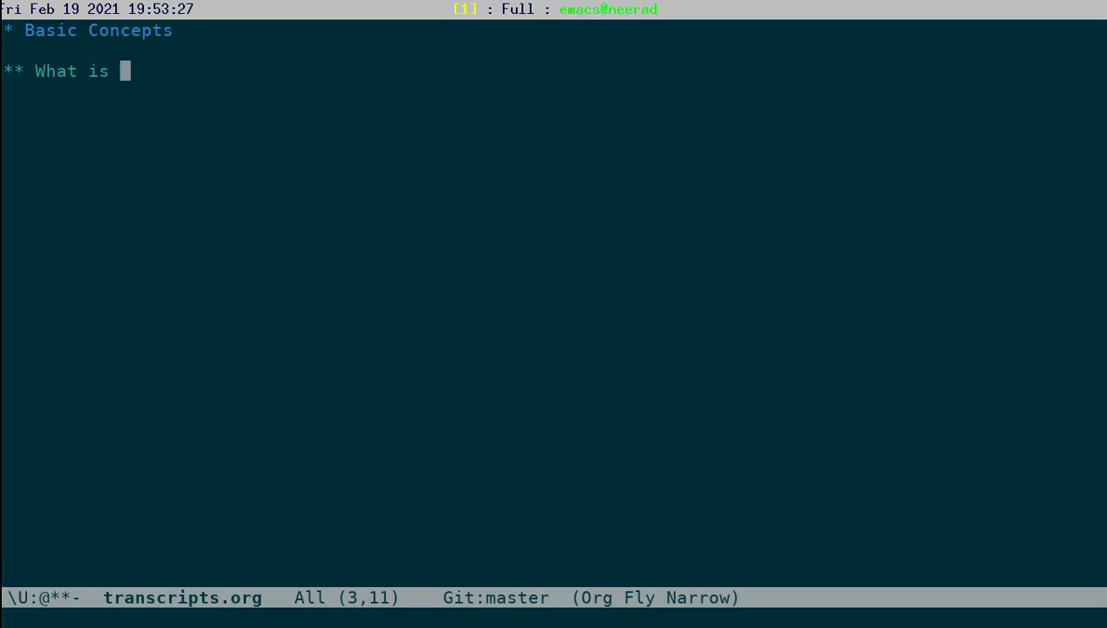
Add a '** What is a compiler ?' heading with a source programming language definition naming SML, Java, C.
type("a compiler ?")
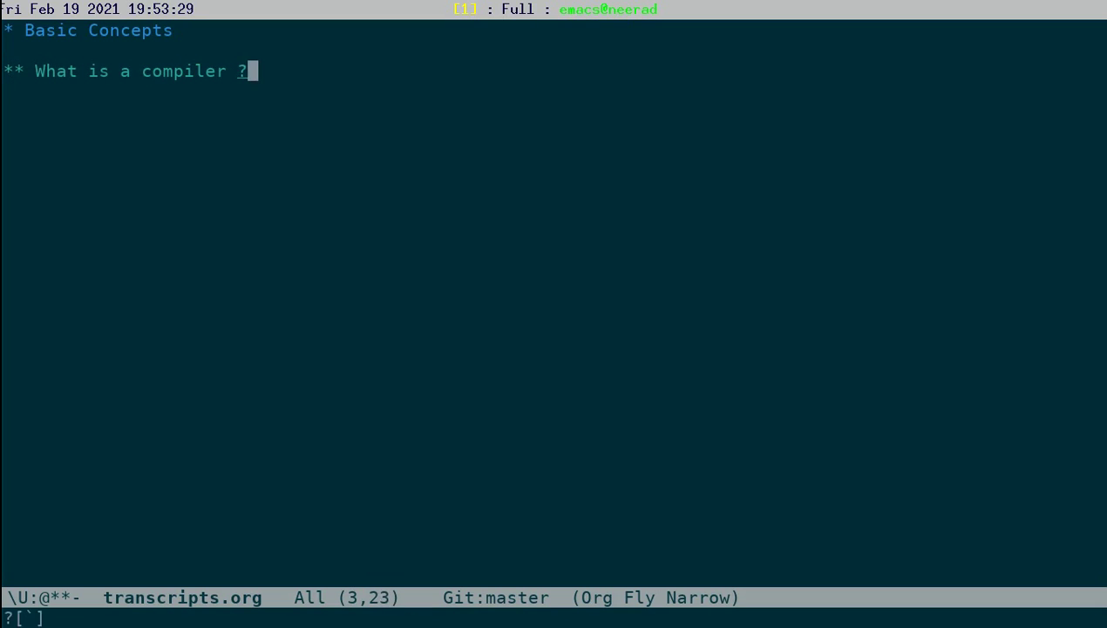
key("Return")
key("Return")
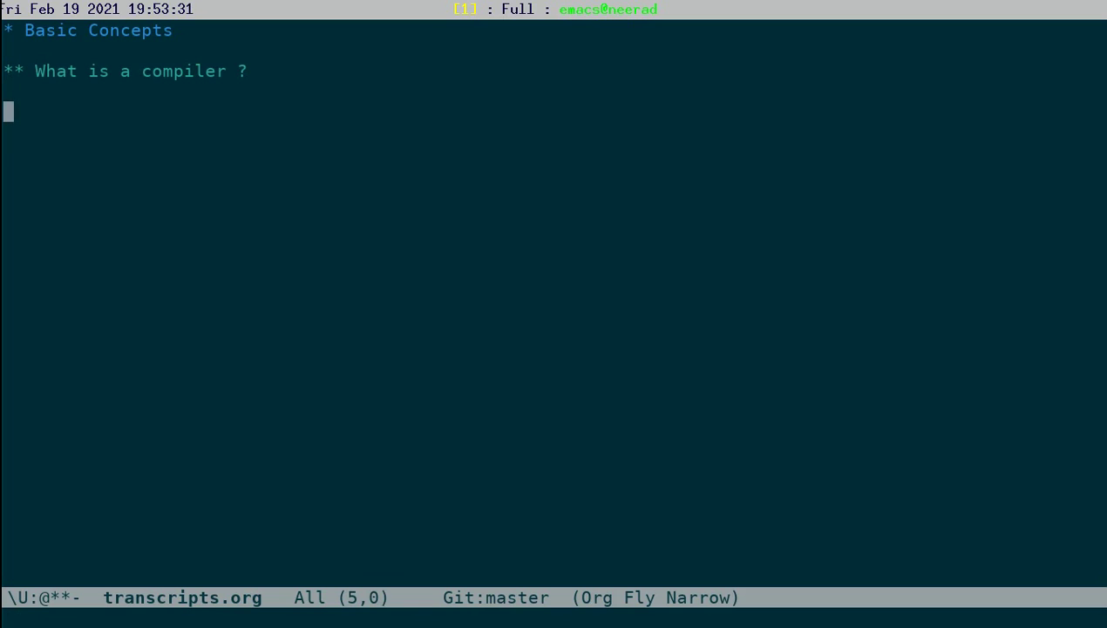
type("- ")
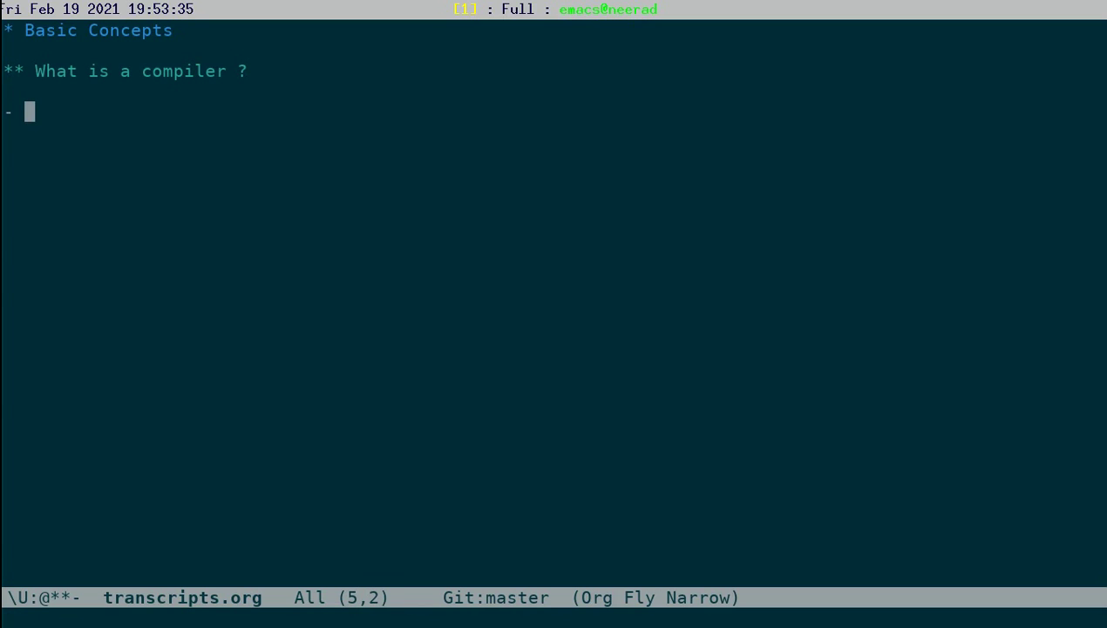
type("sourc")
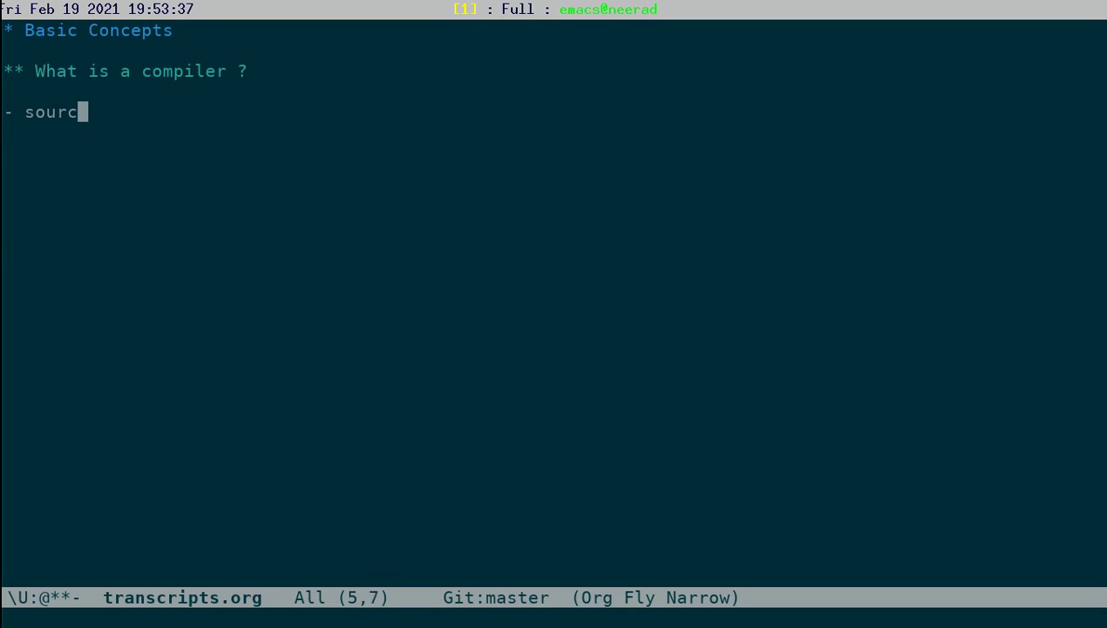
type("e programming lang")
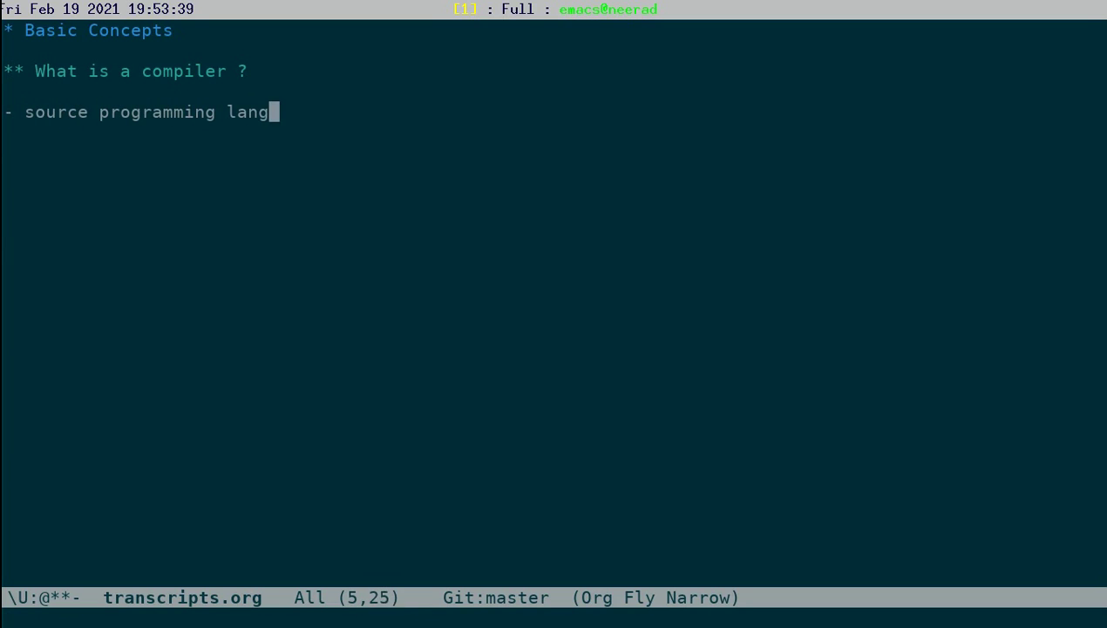
type("uage :: ")
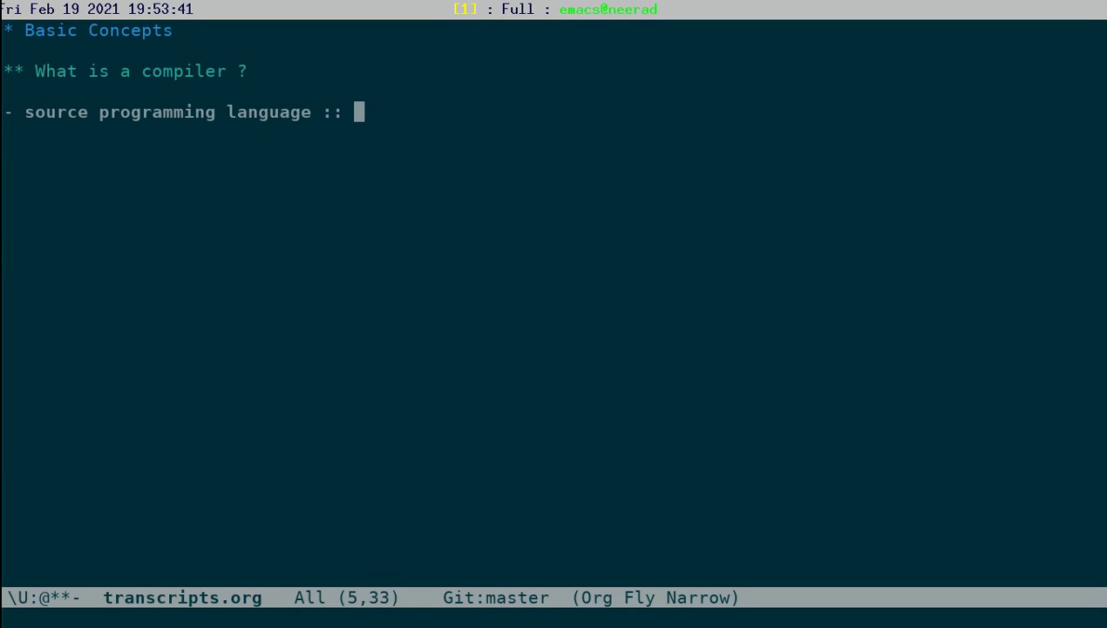
type("High level programming language")
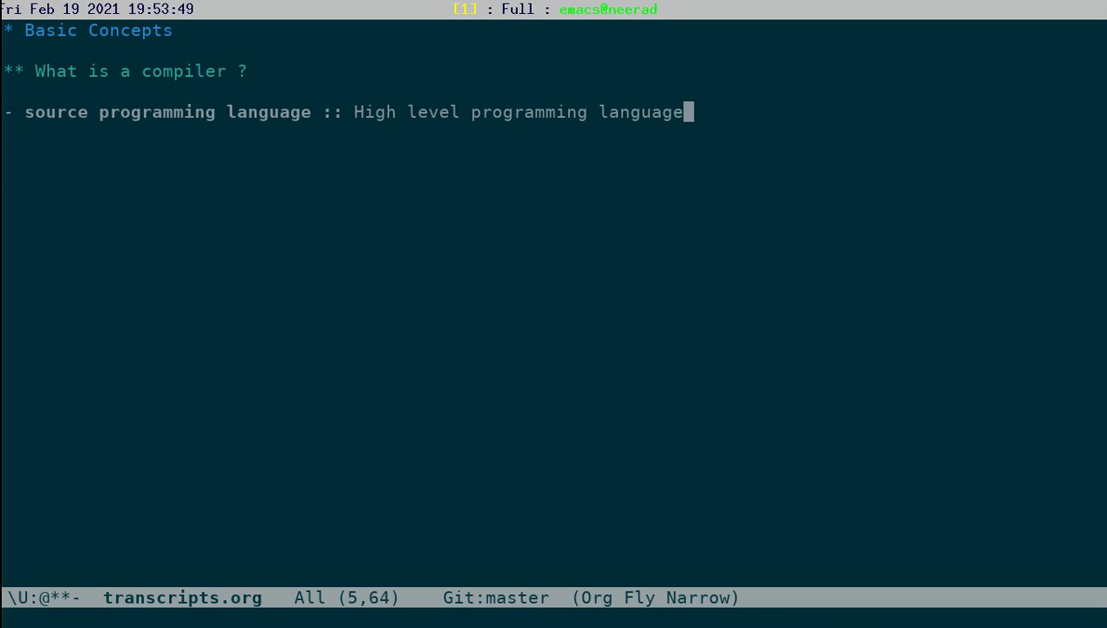
type(".")
key("BackSpace")
type("li")
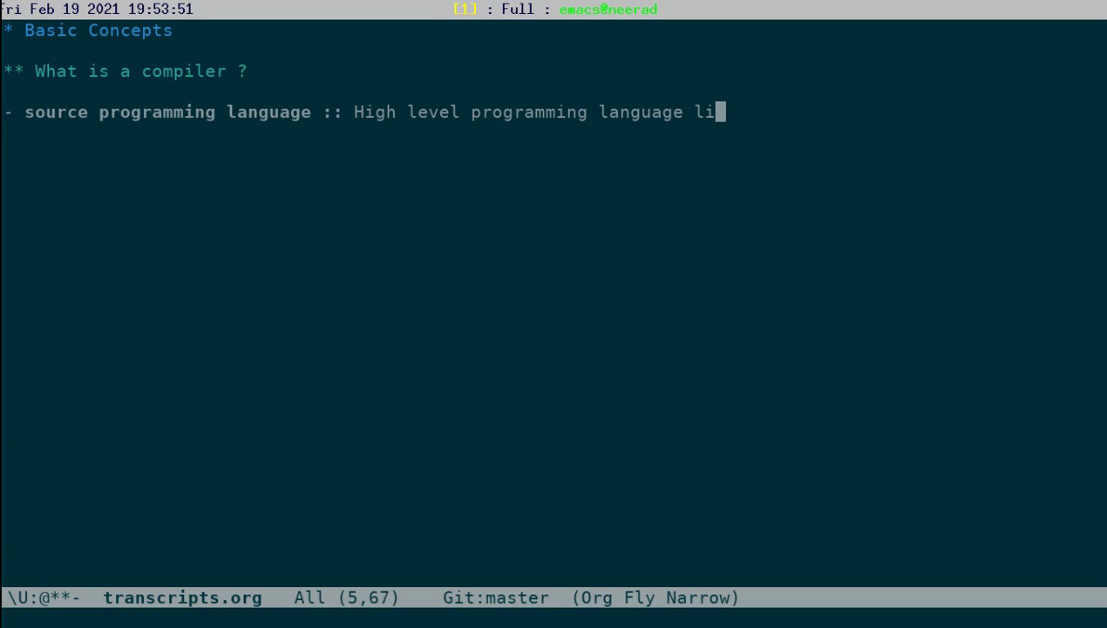
type("ke SML, ")
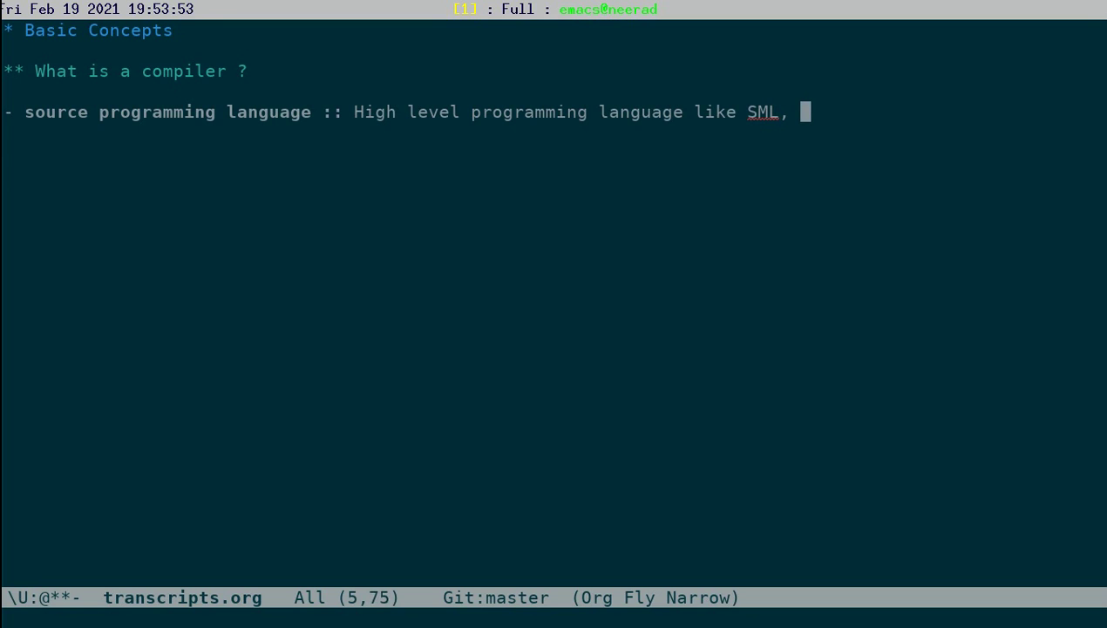
type("Java")
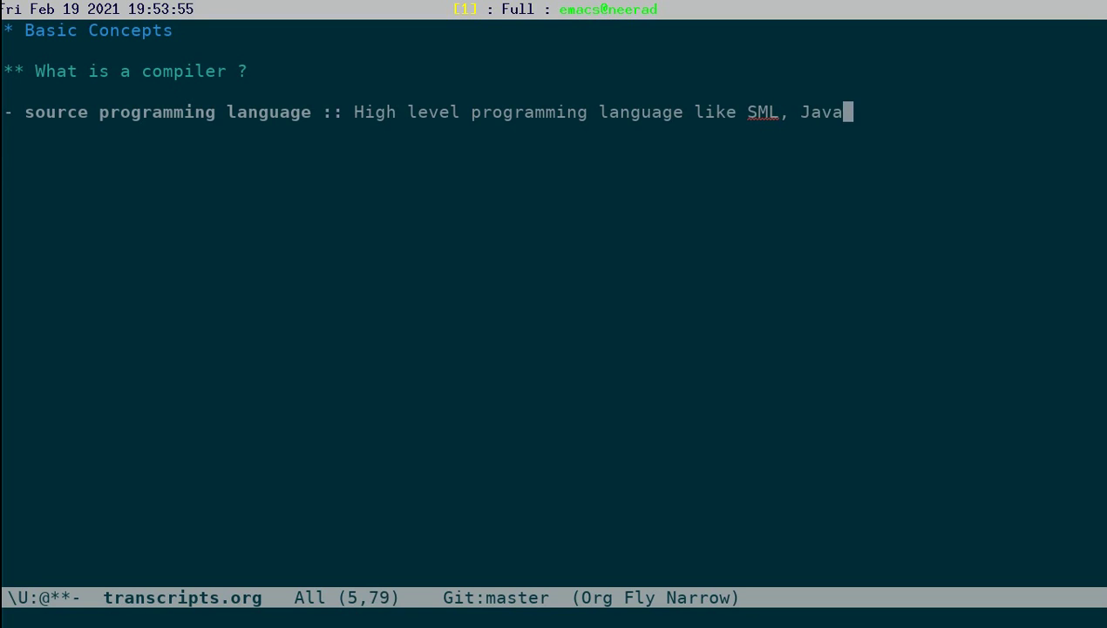
type(", C etc")
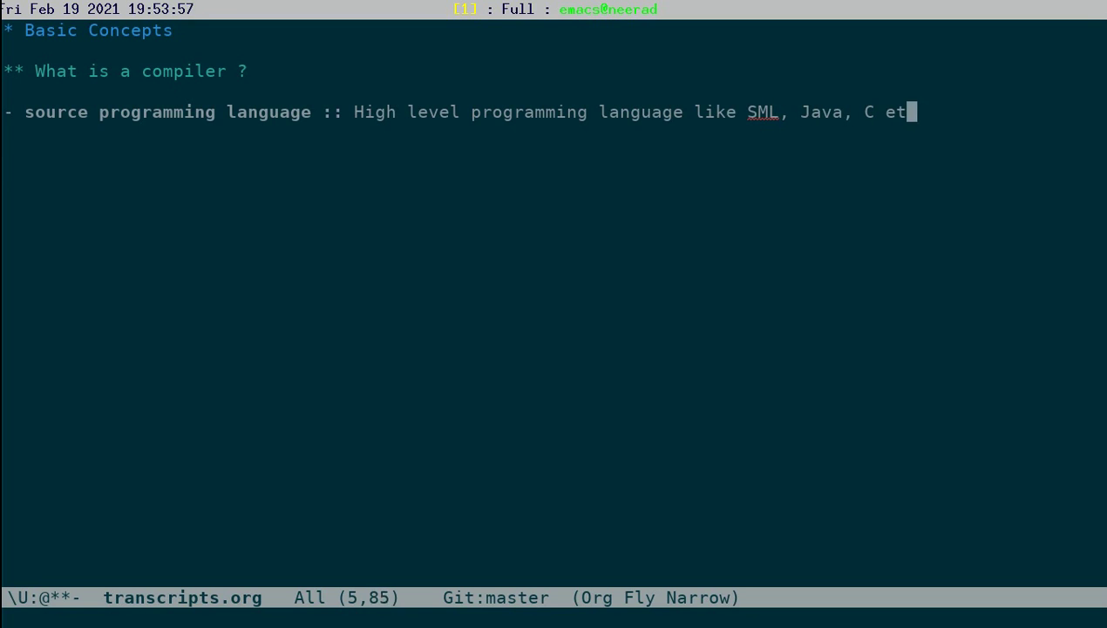
Define the target programming language as machine or assembly language of some processor, with C as a portable low-level option.
key("Return")
key("Return")
type("- ")
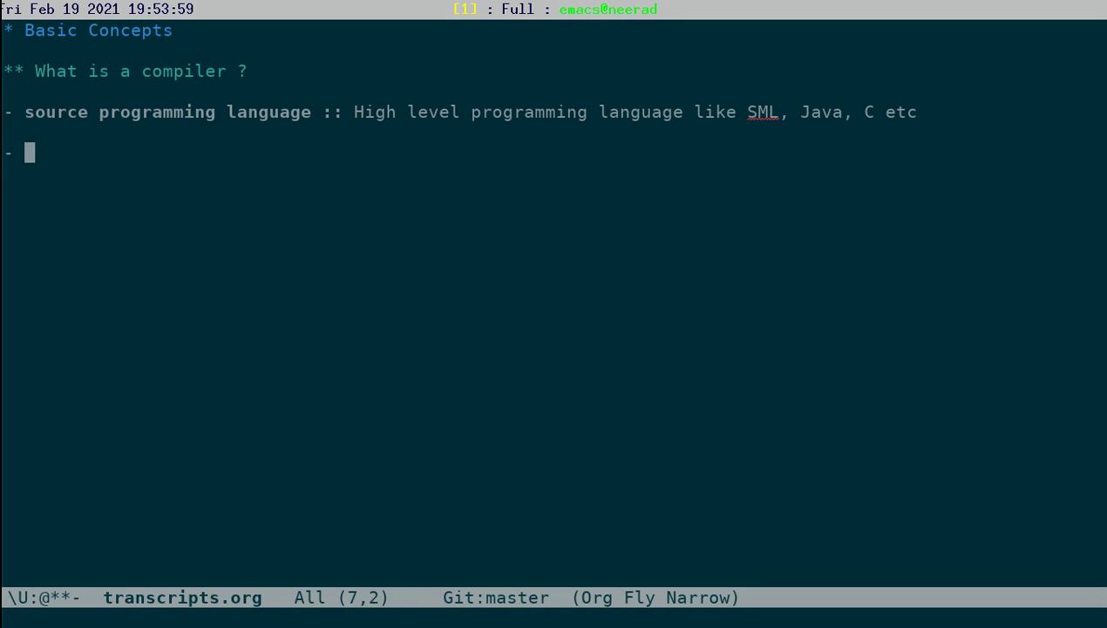
type("ta")
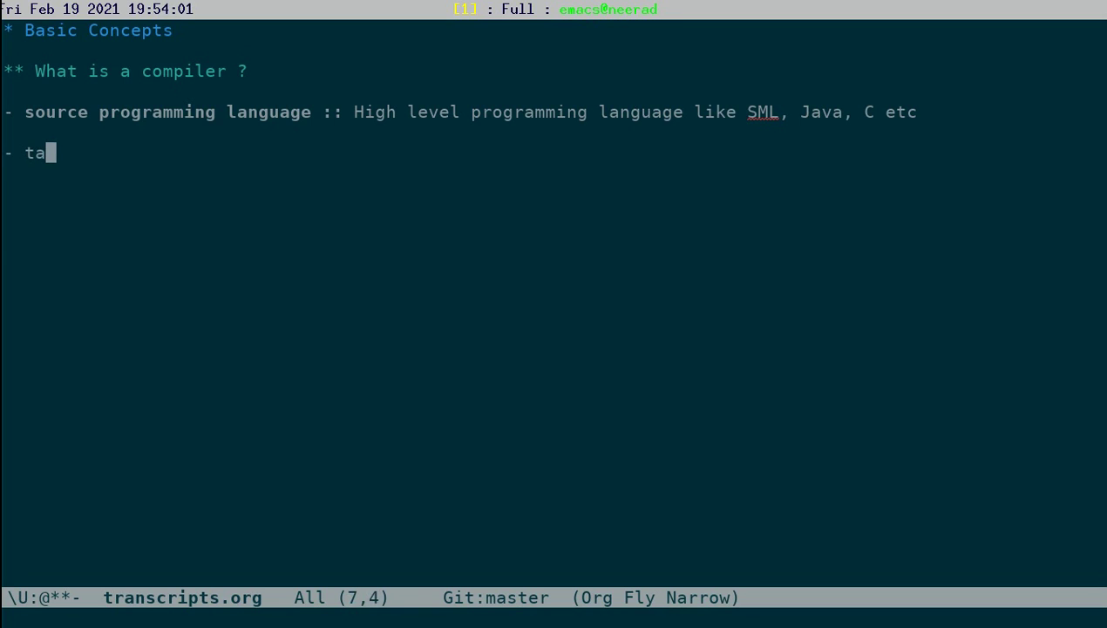
type("rget progr")
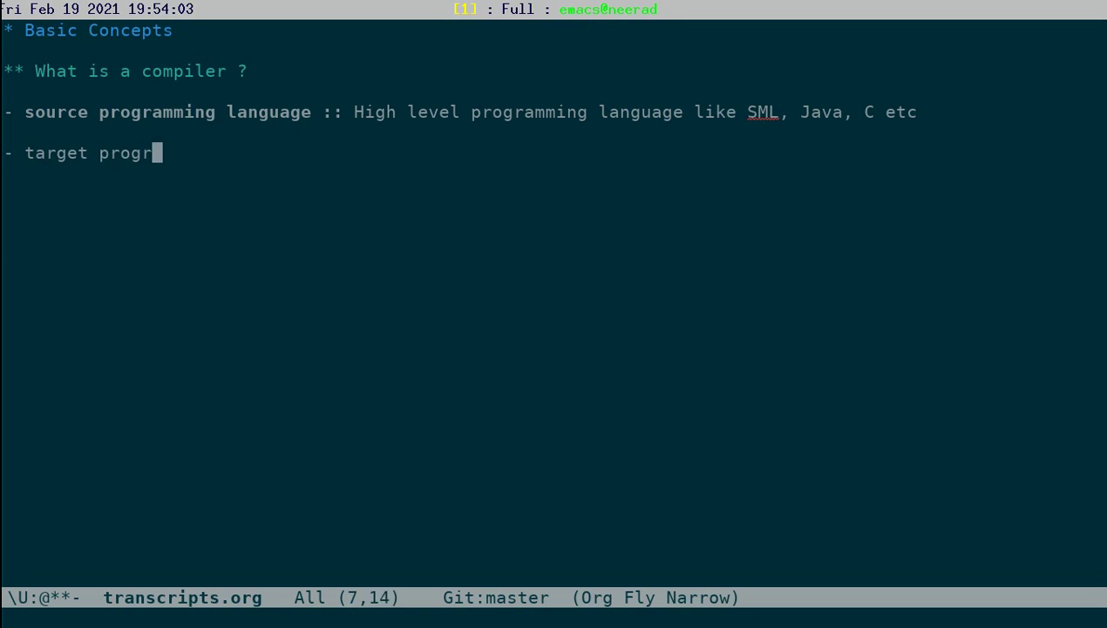
type("amming language :")
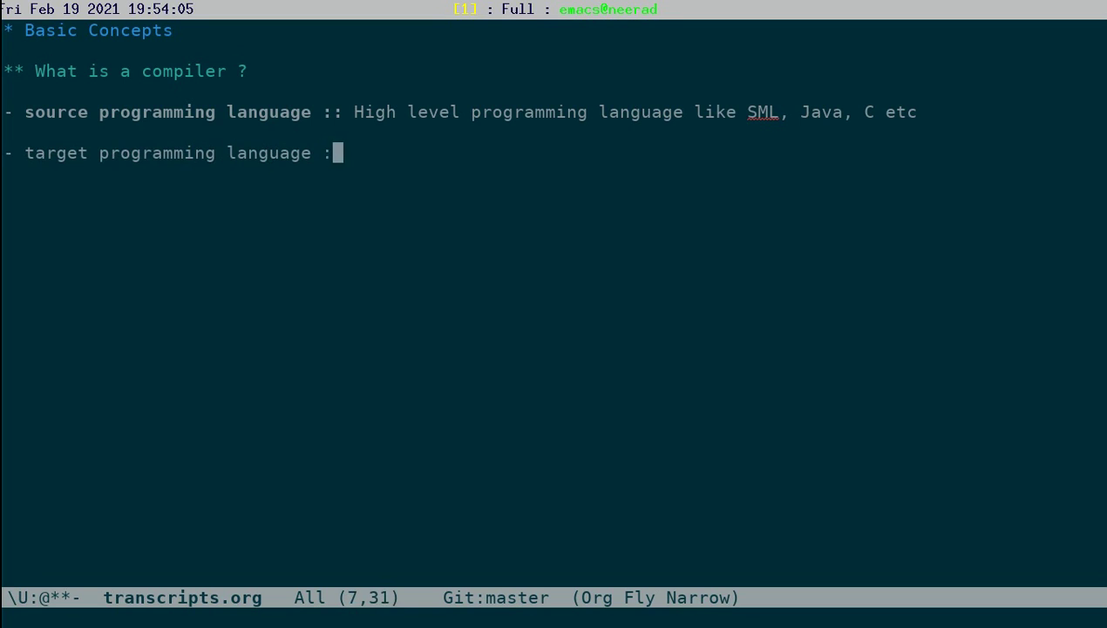
type(": Low level programming language like ")
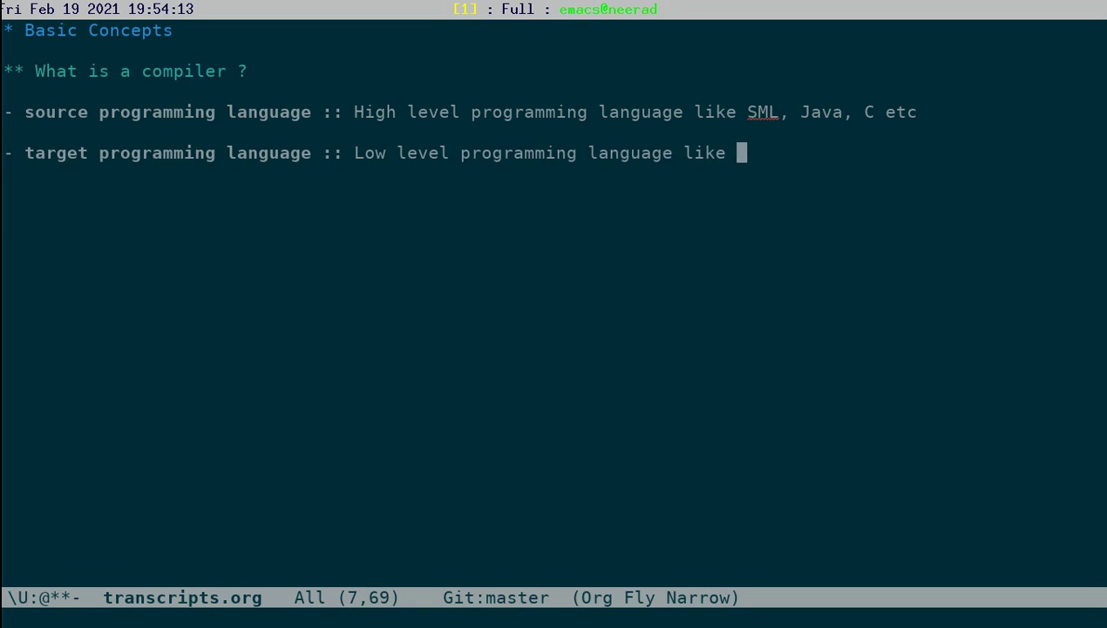
type("machine language ")
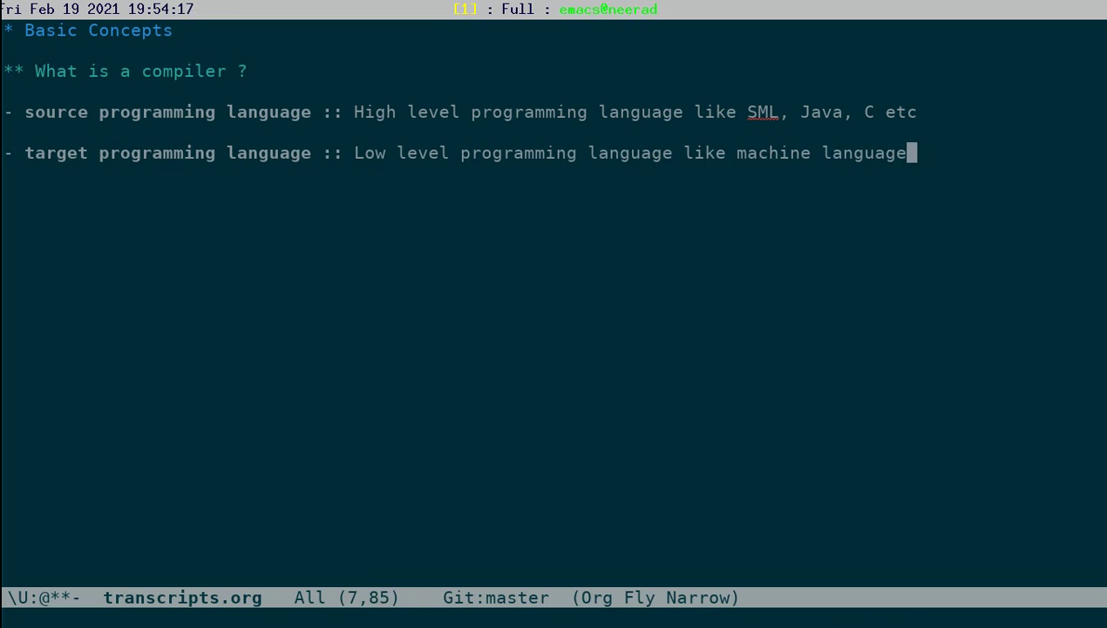
type(" a")
key("BackSpace")
key("BackSpace")
type("asse")
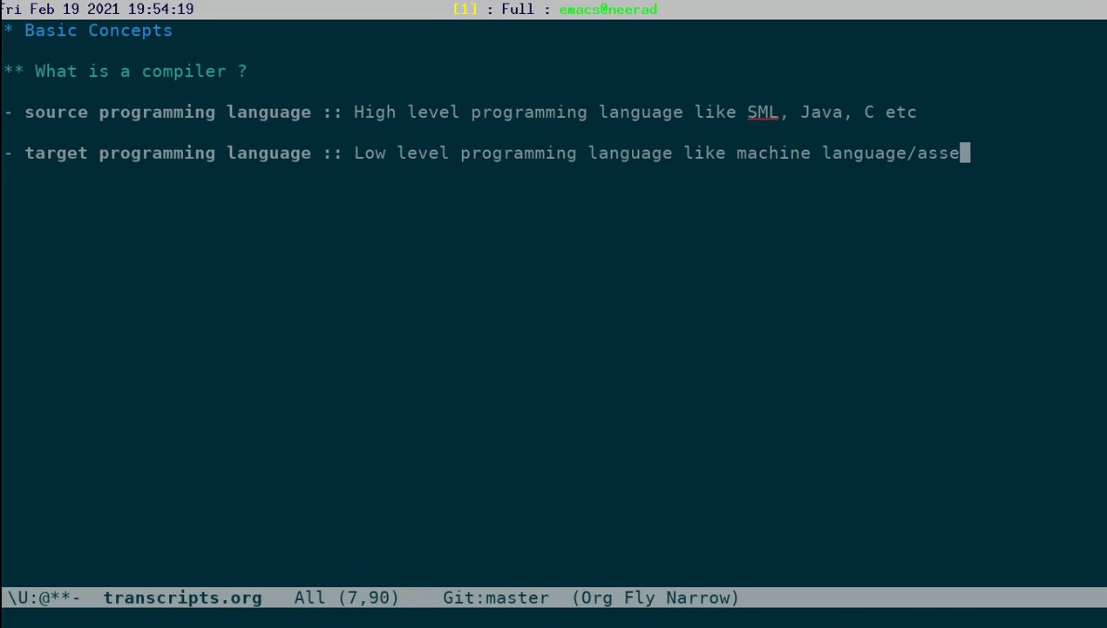
type("mbly language")
key("Return")
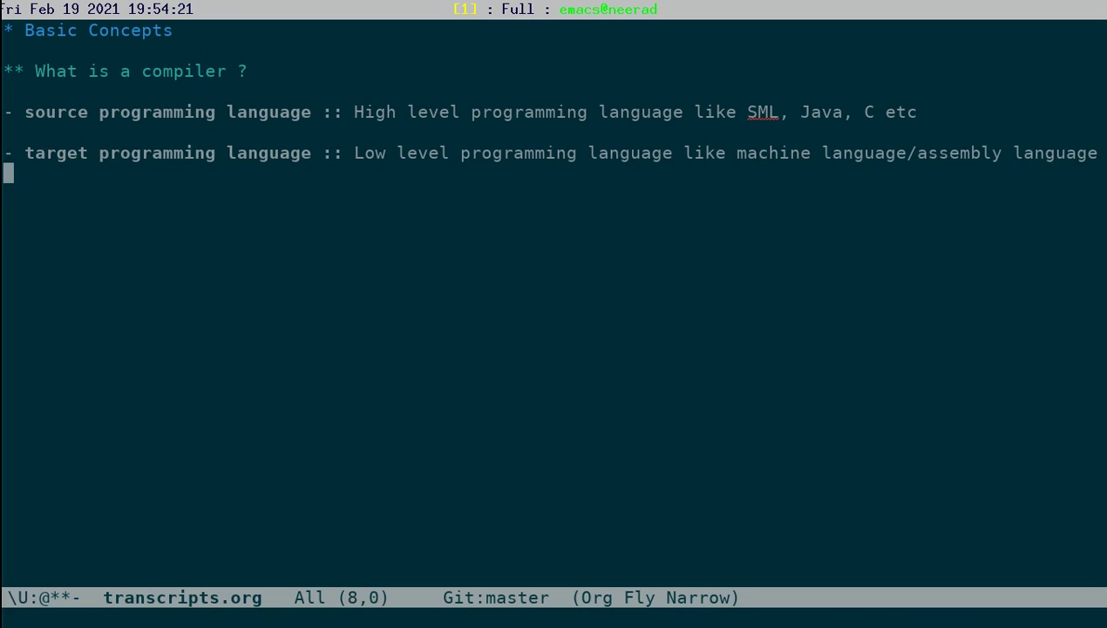
type("of some p")
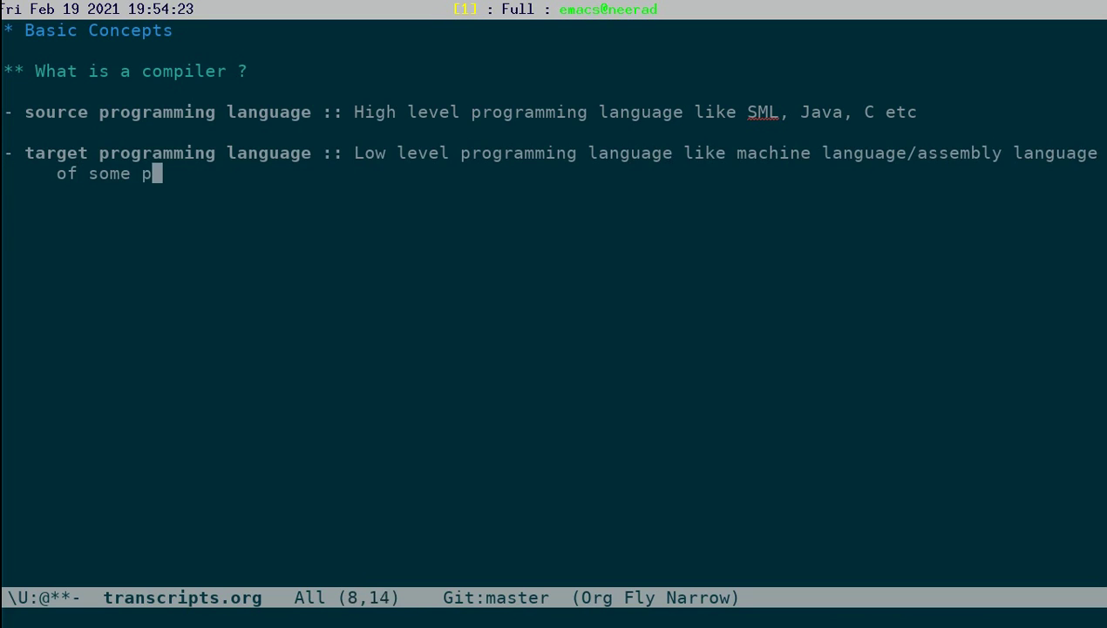
type("rocessor")
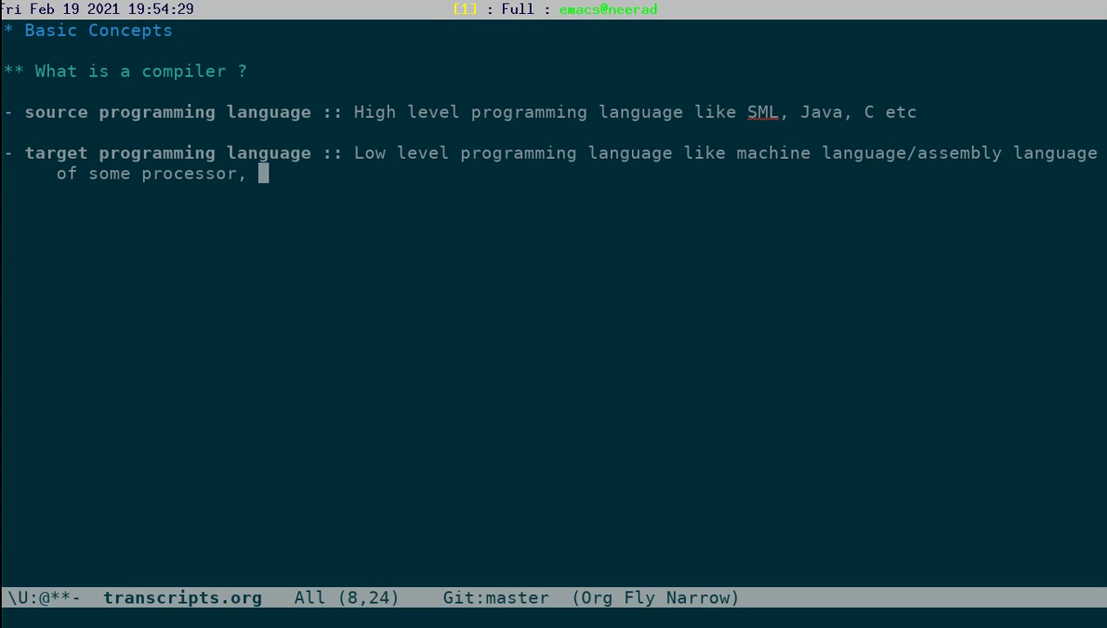
type(", Some")
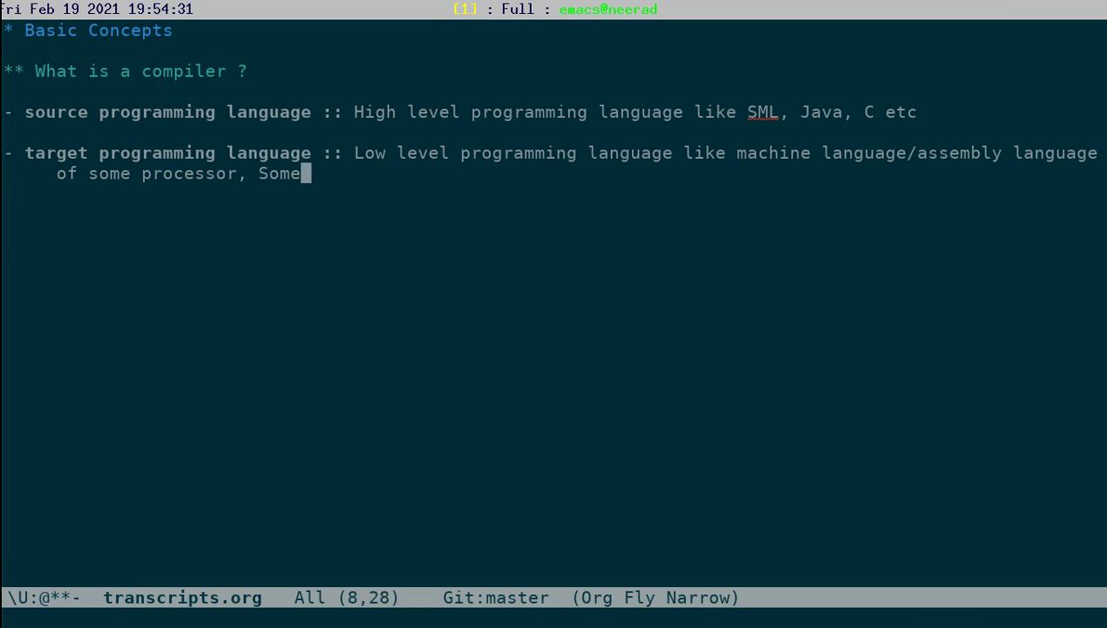
type(" times C c")
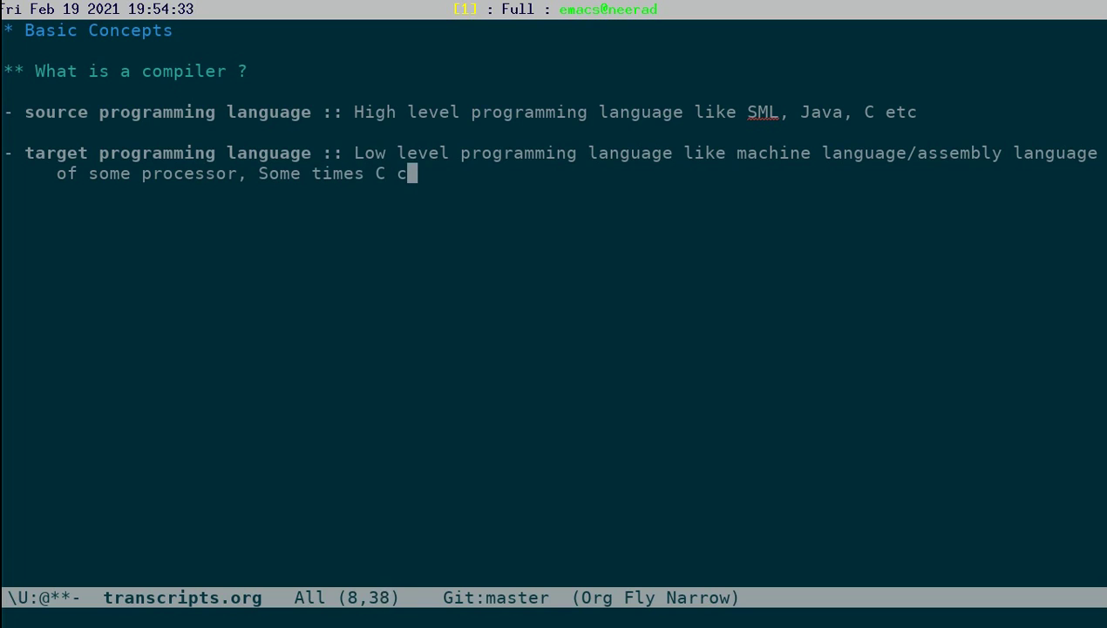
type("an serve as")
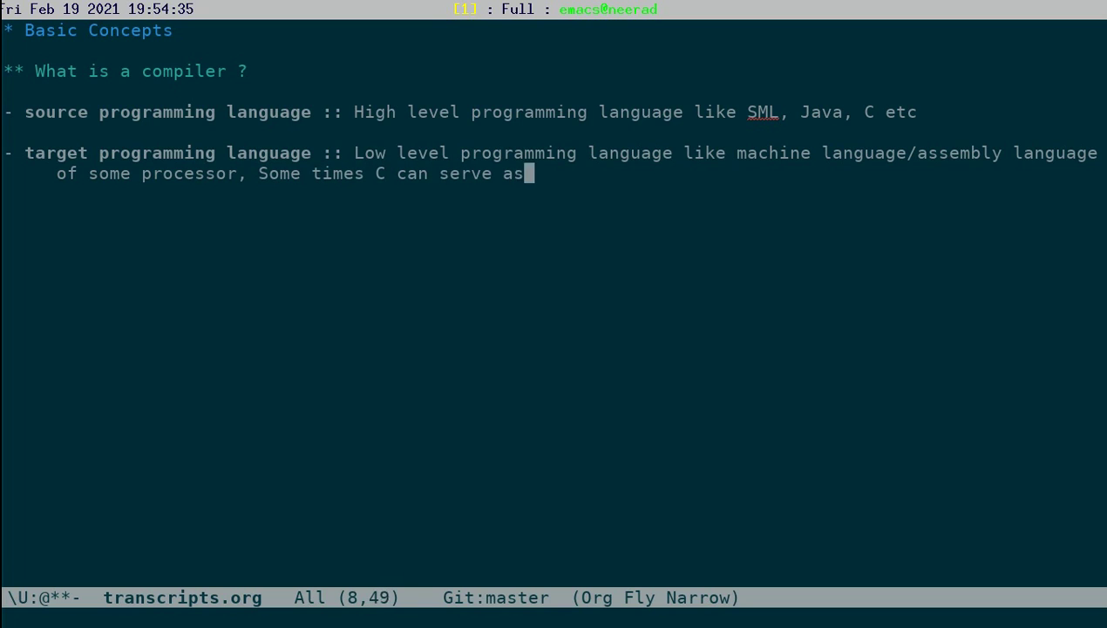
type(" a portable ")
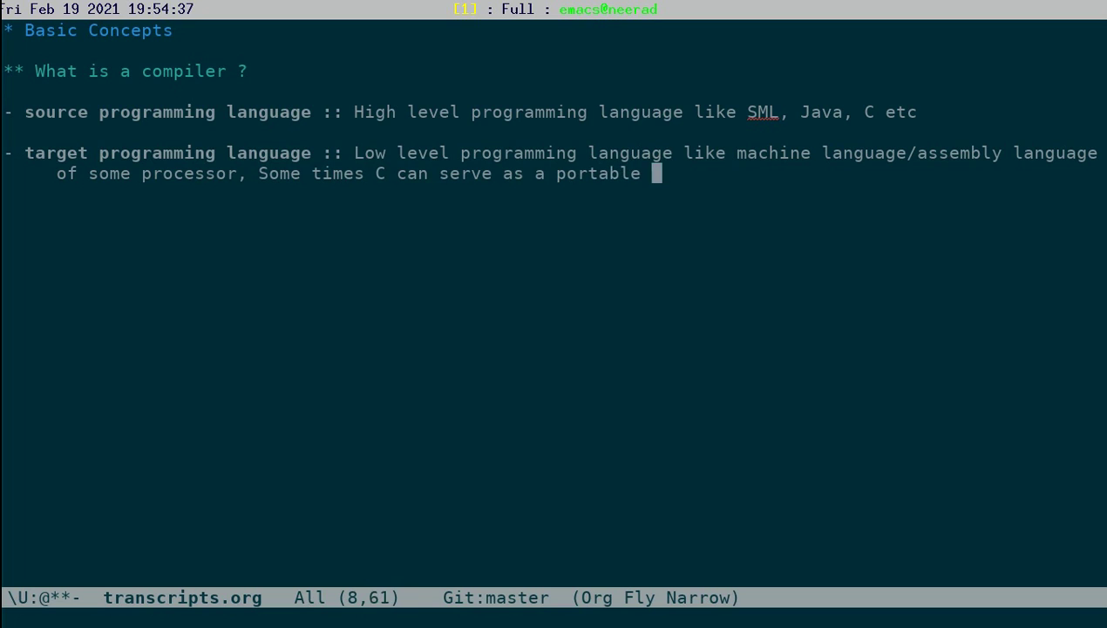
type("low level ")
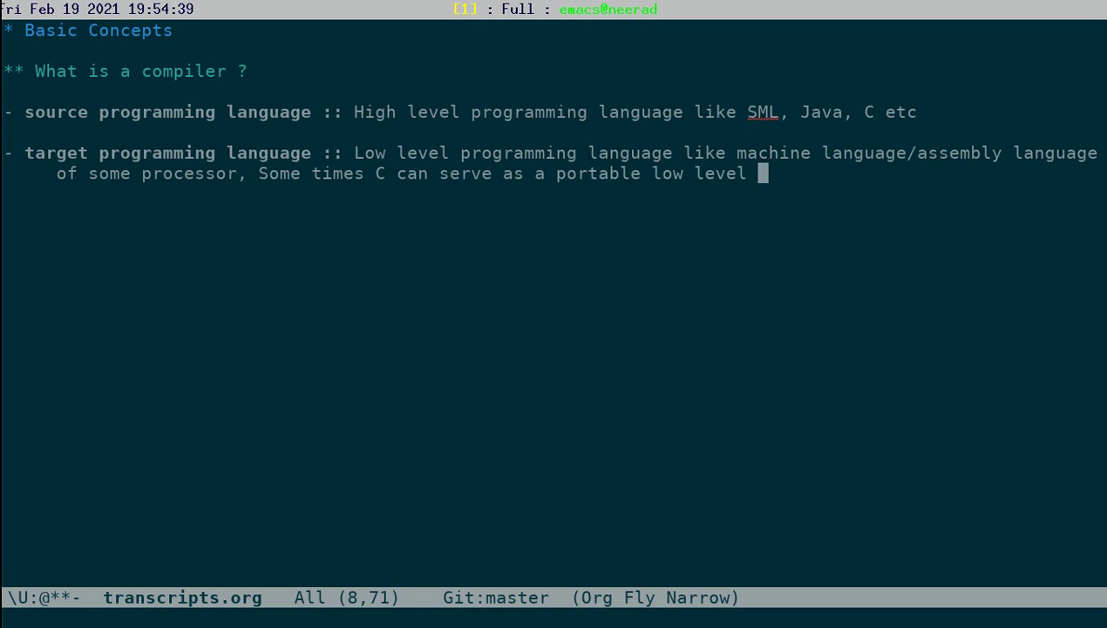
type("language.")
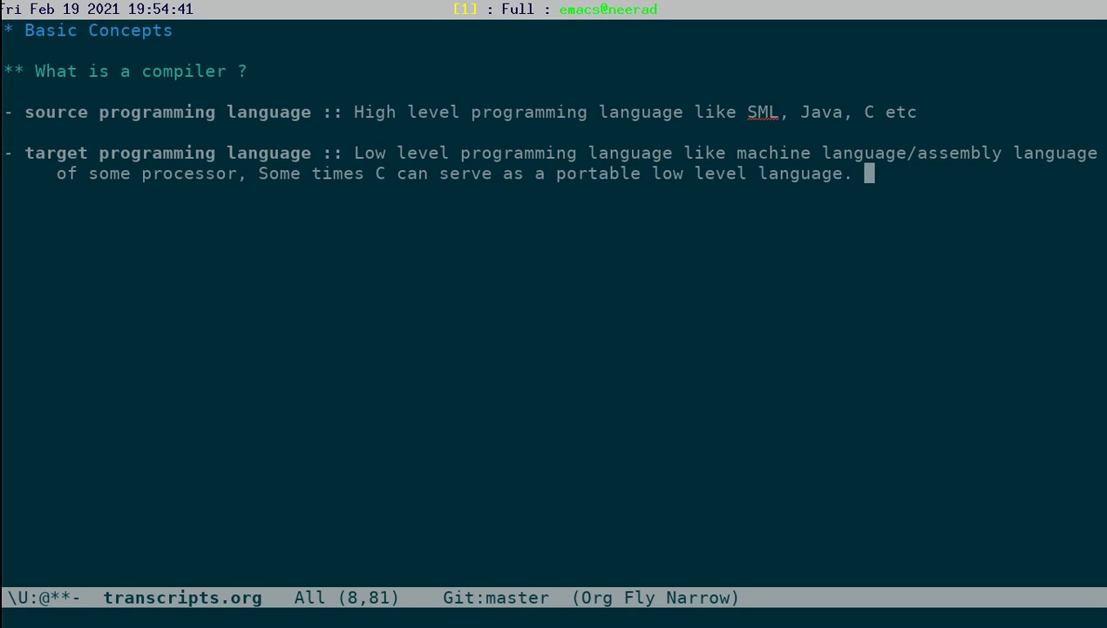
Refill both the target and source language definitions into wrapped lines.
key("alt+q")
key("Up")
key("Up")
key("Up")
key("Up")
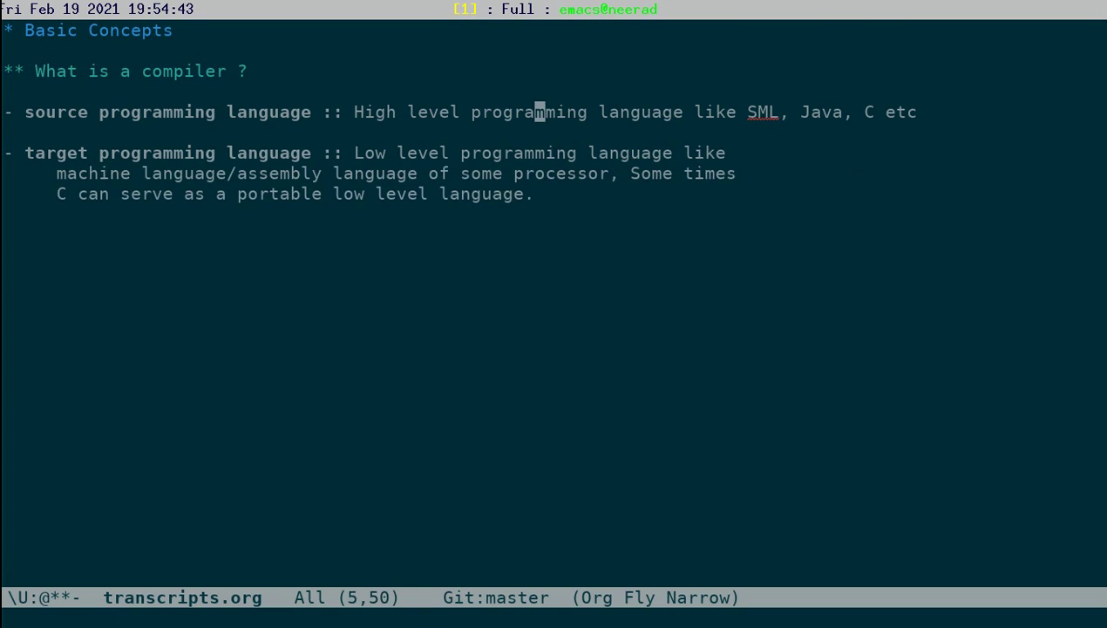
key("alt+q")
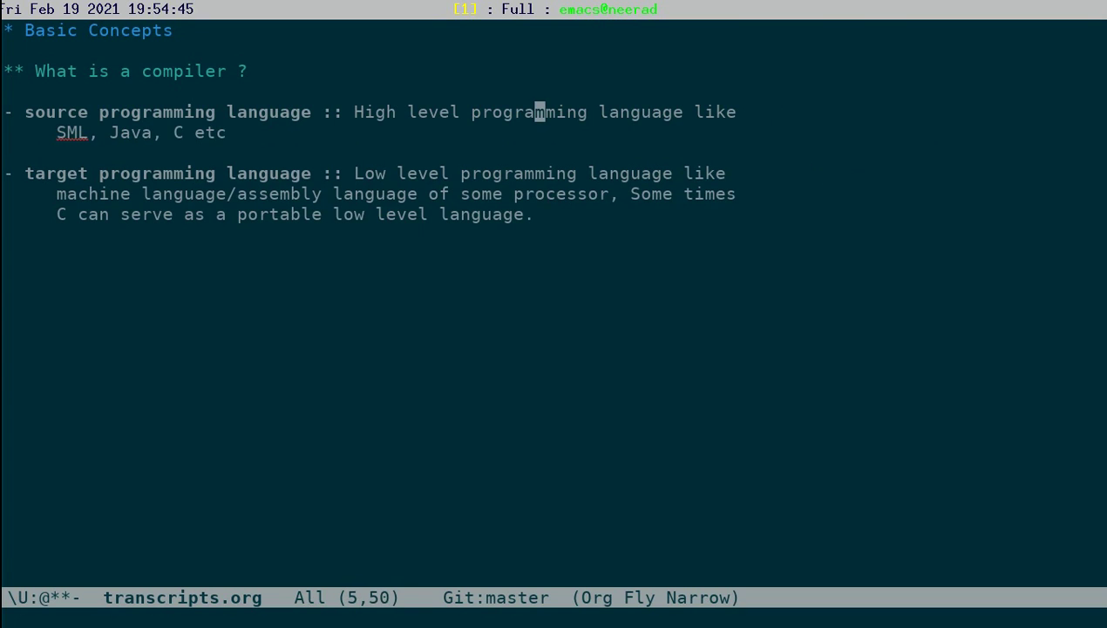
key("Down")
key("Down")
key("Down")
key("Down")
key("Down")
key("Down")
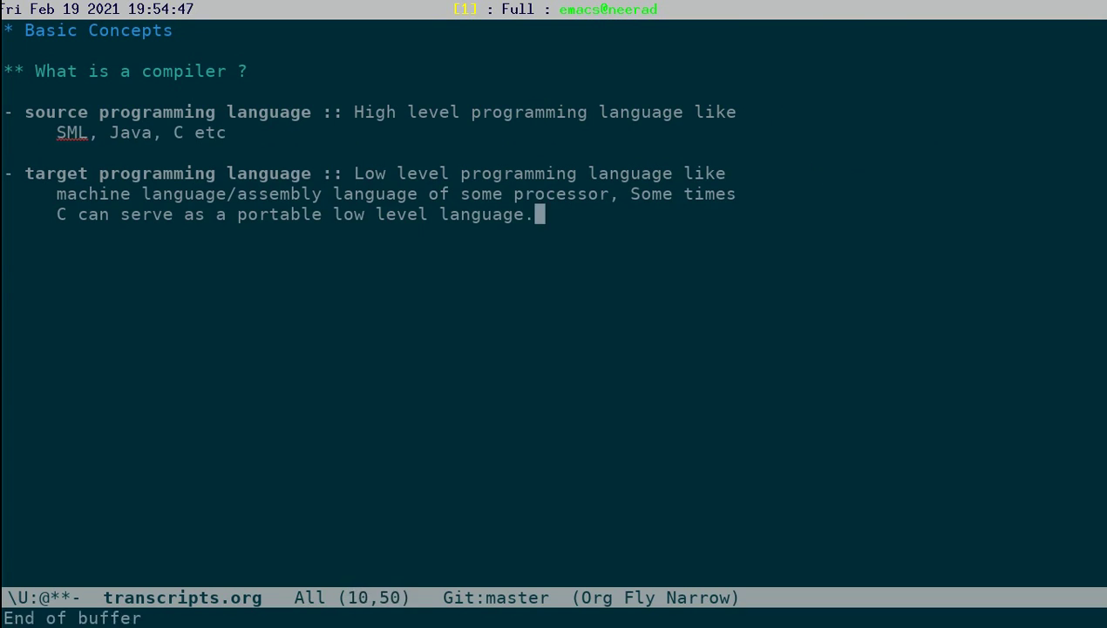
Write a wrapped paragraph: a compiler converts source-language programs to equivalent target-language programs doing the same "thing".
key("Return")
key("Return")
key("Return")
type("A compil")
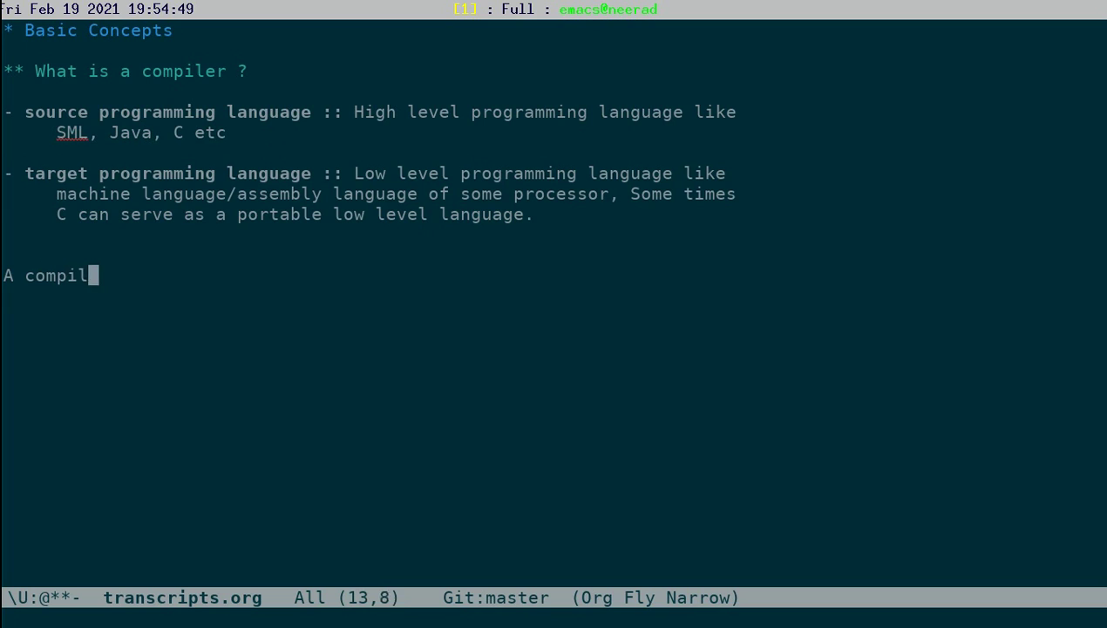
type("er is just a program ")
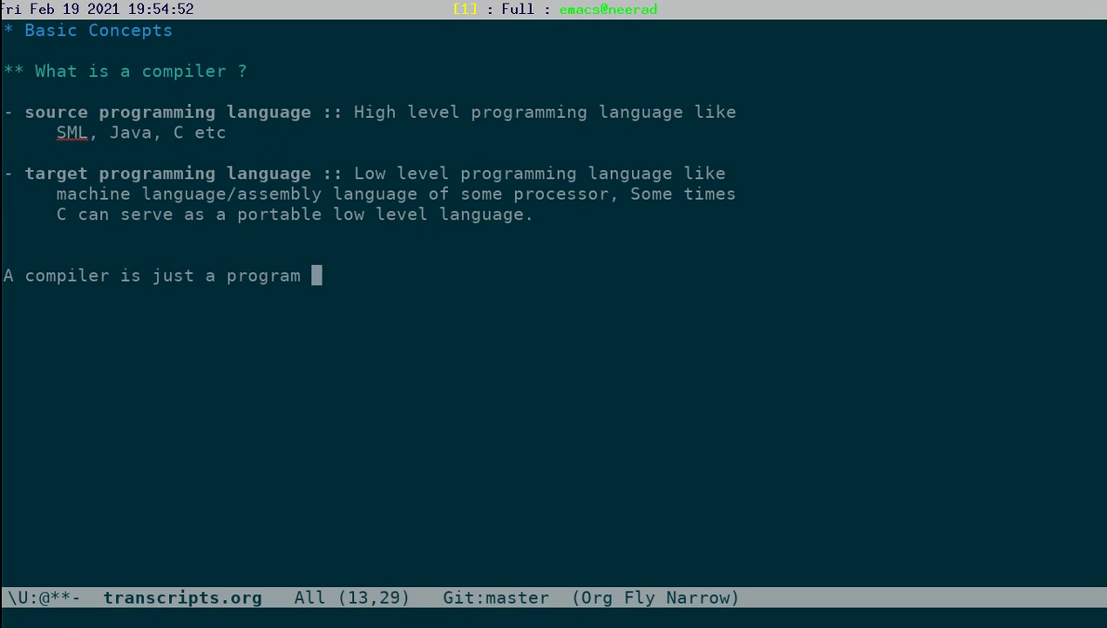
type("that co")
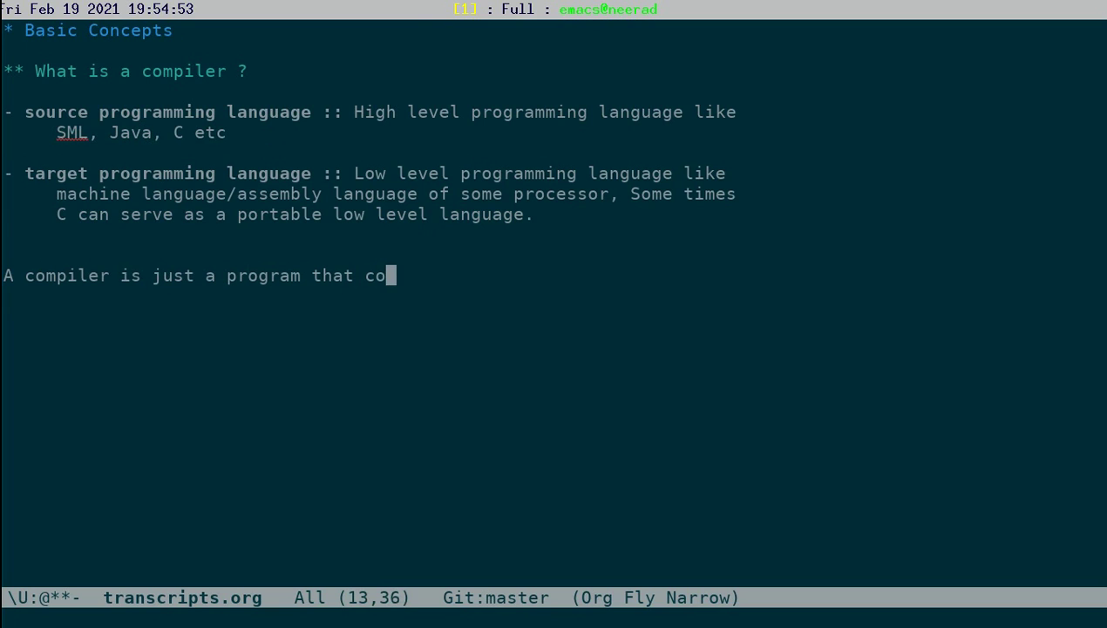
type("nver")
key("BackSpace")
key("BackSpace")
key("BackSpace")
type("nverts,")
key("BackSpace")
type(", programs wr")
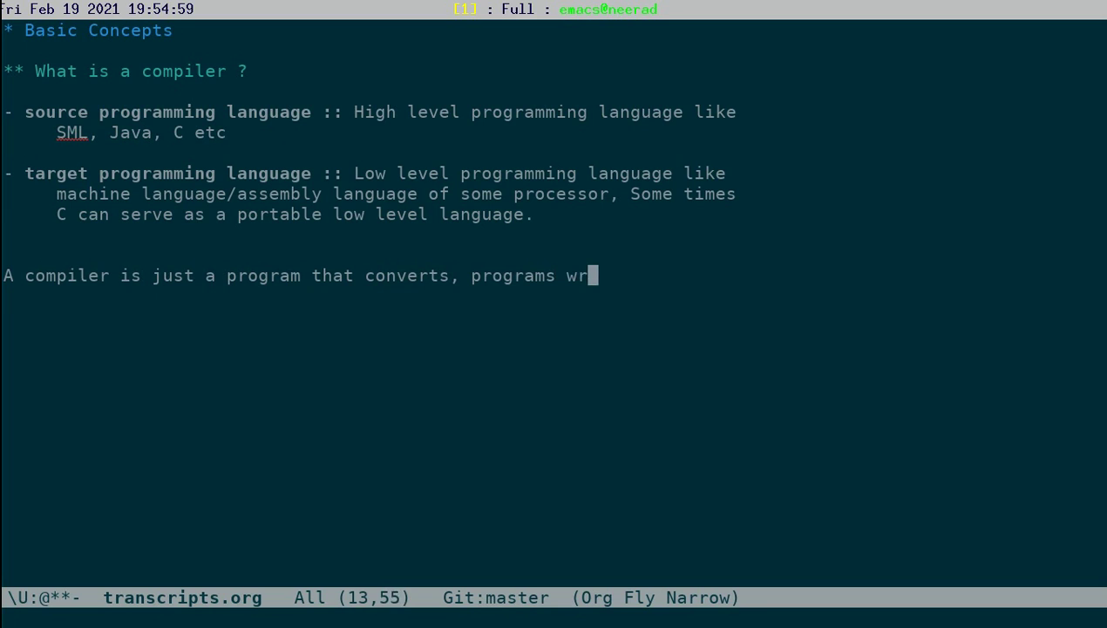
type("itten in ")
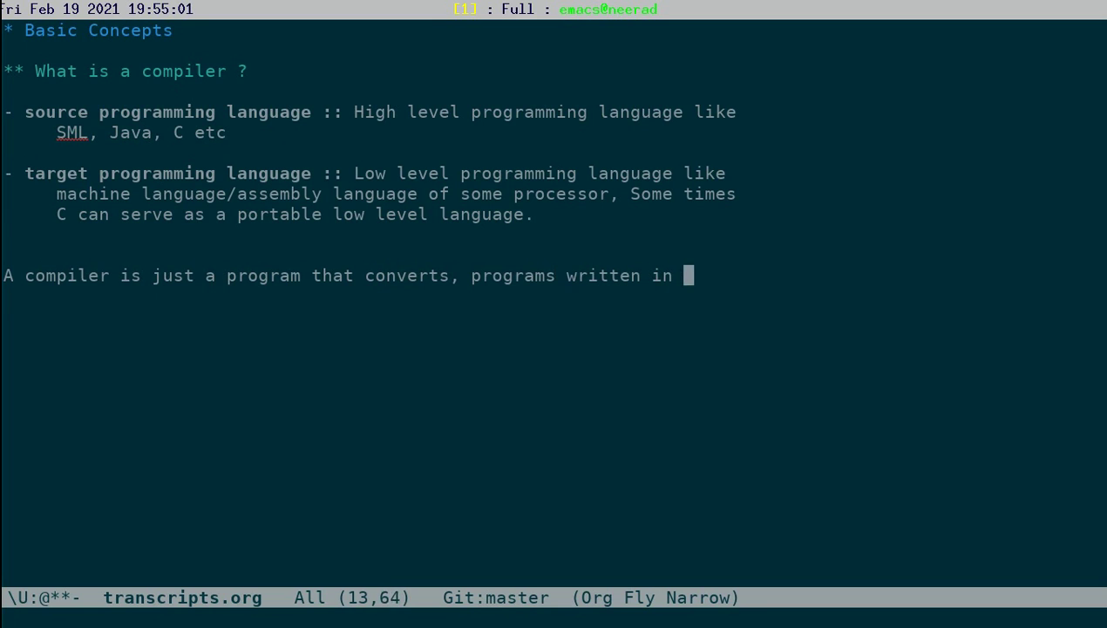
type("the so")
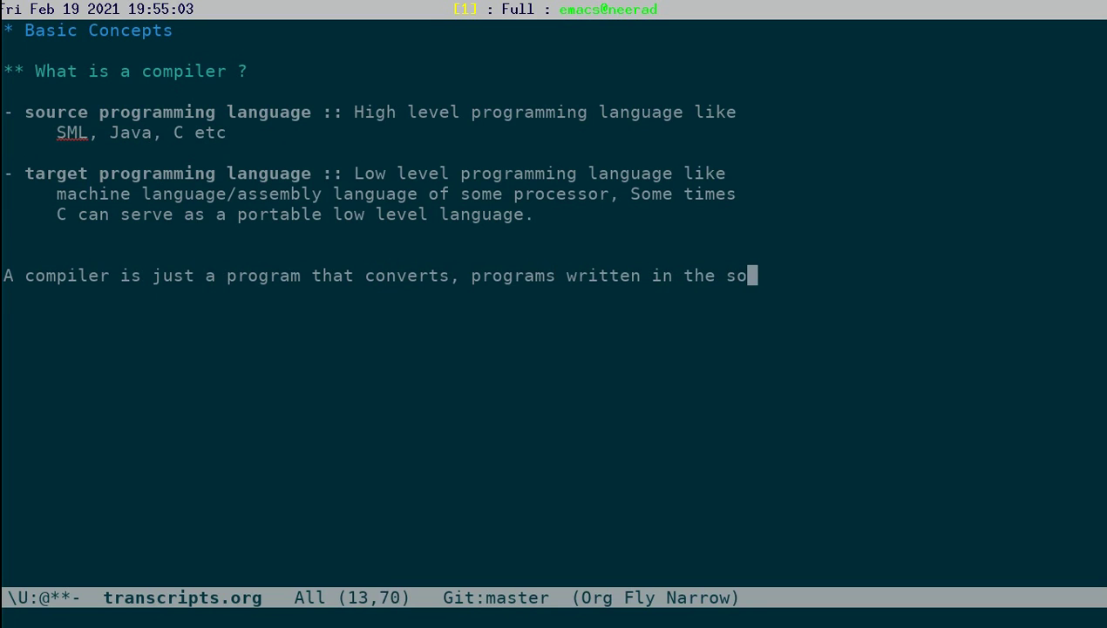
type("urce programm")
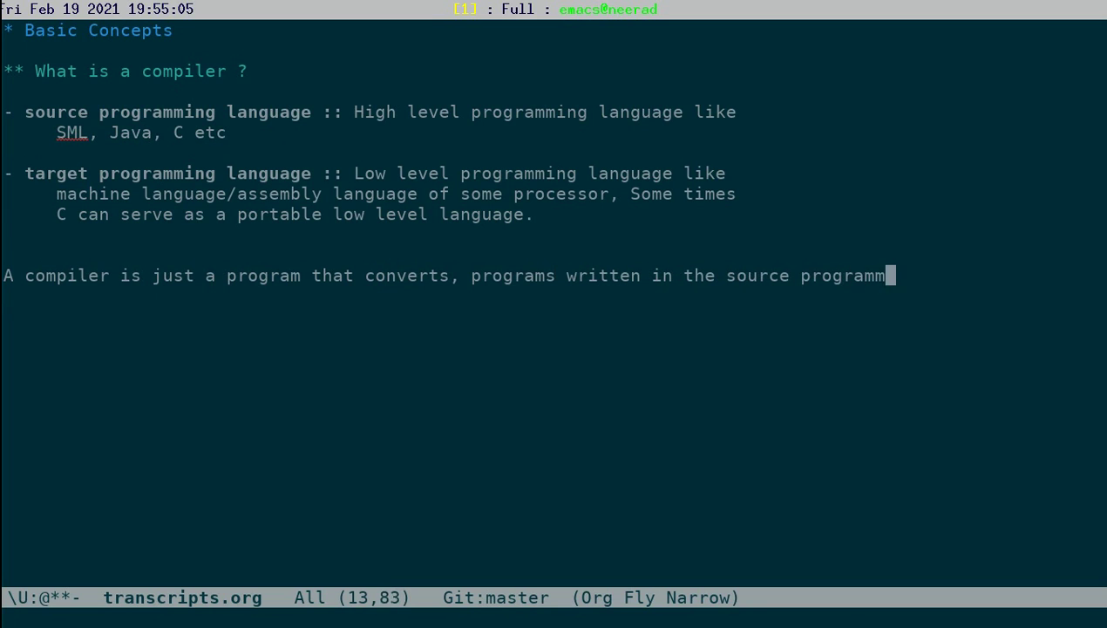
type("ing language ot")
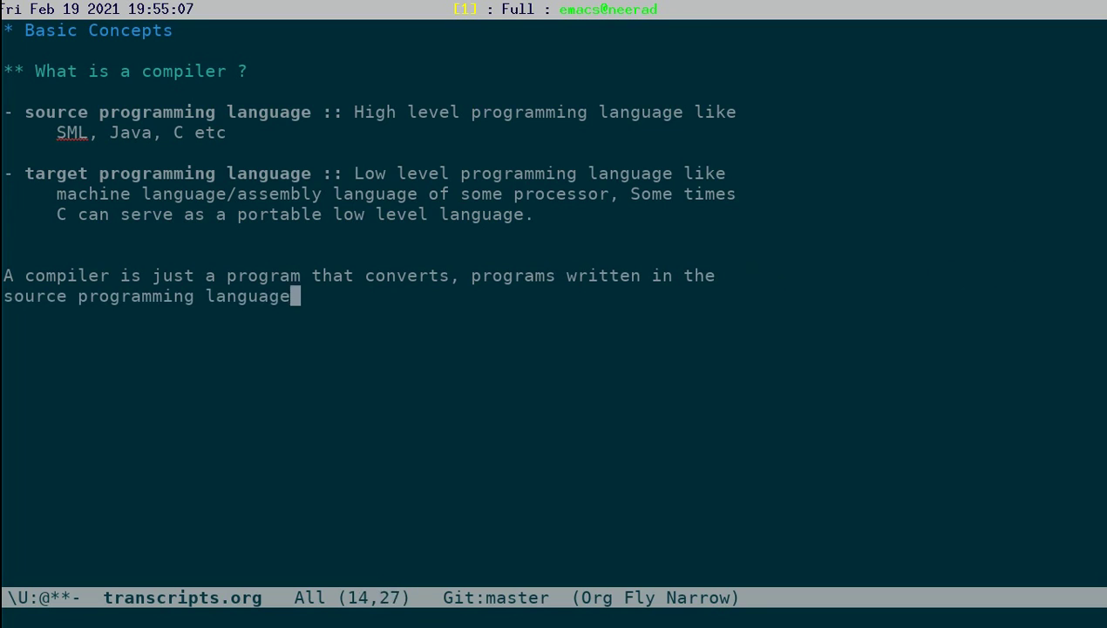
key("BackSpace")
key("BackSpace")
key("BackSpace")
type("to equiv")
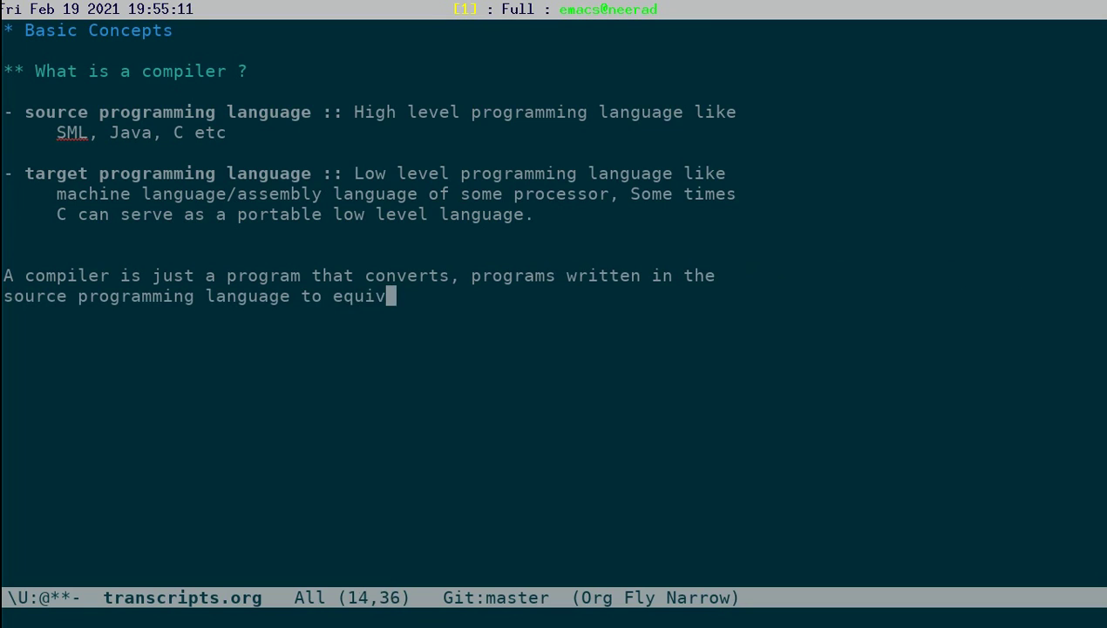
type("alent ")
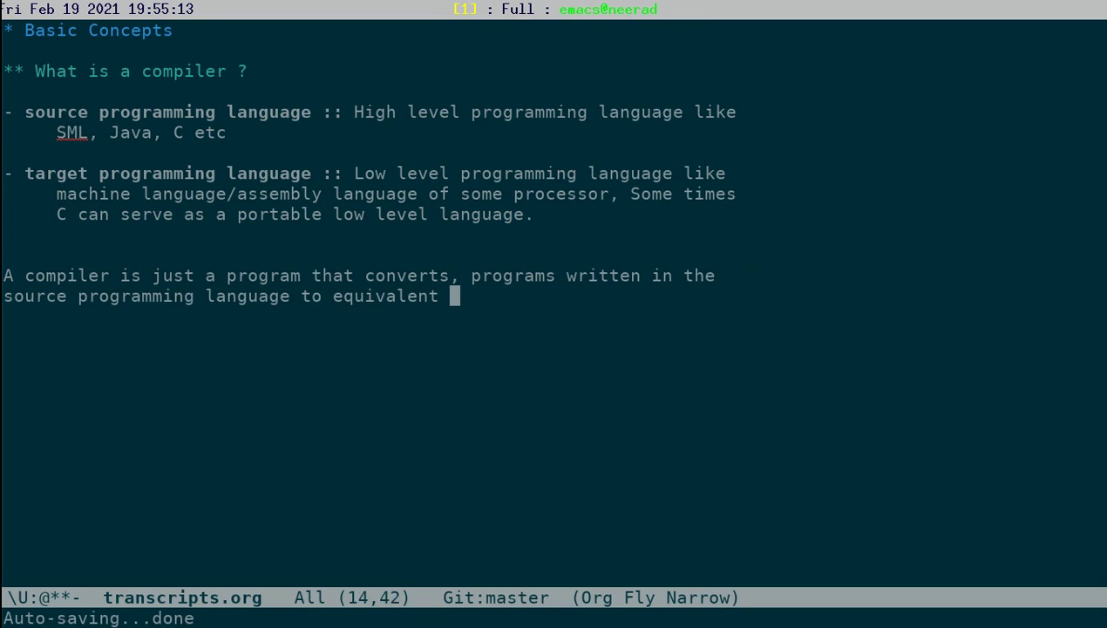
type("program ")
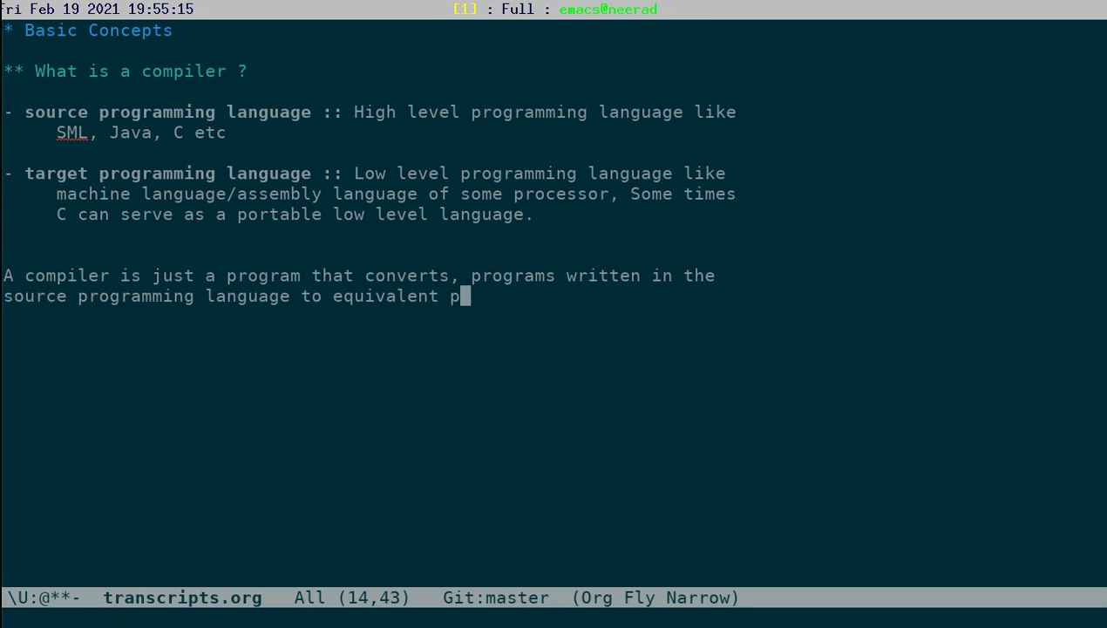
type("(does")
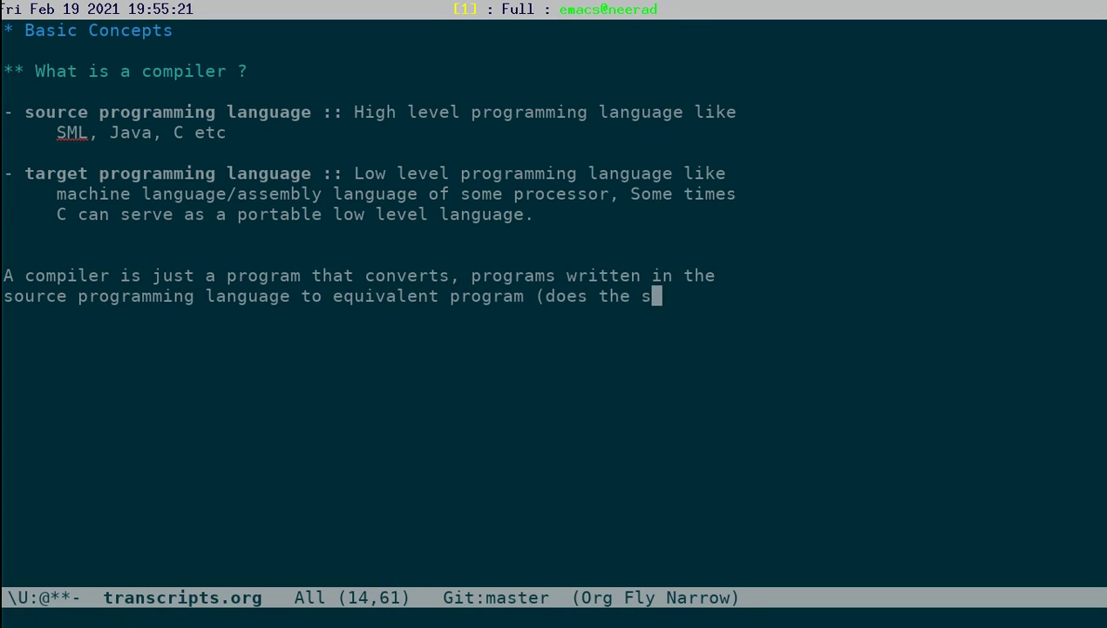
type(" the aame \"th")
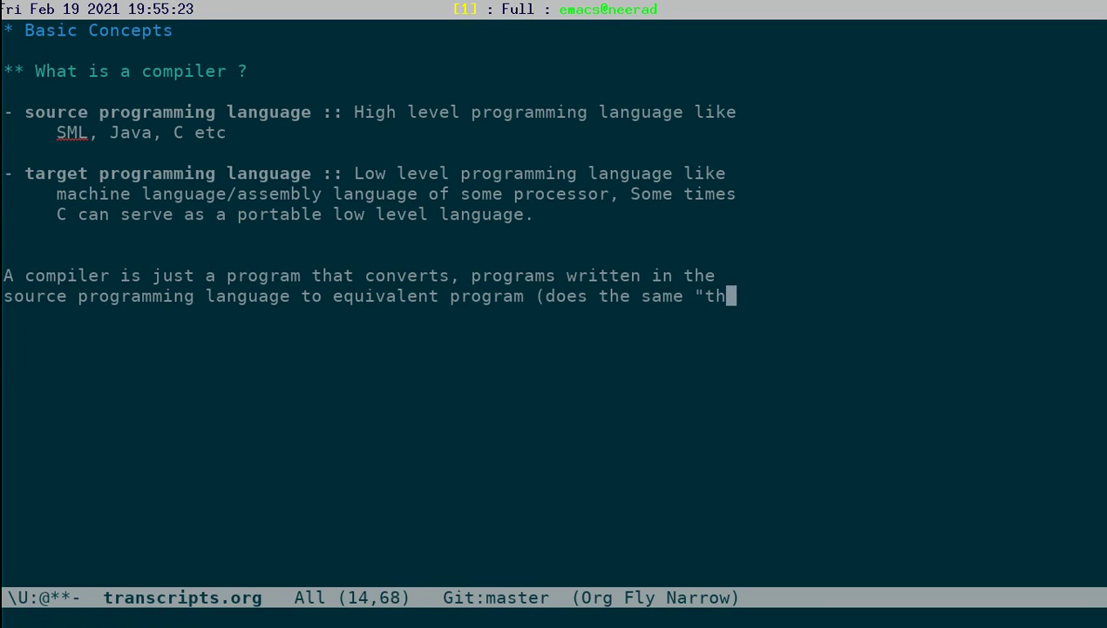
type("ing\") ")
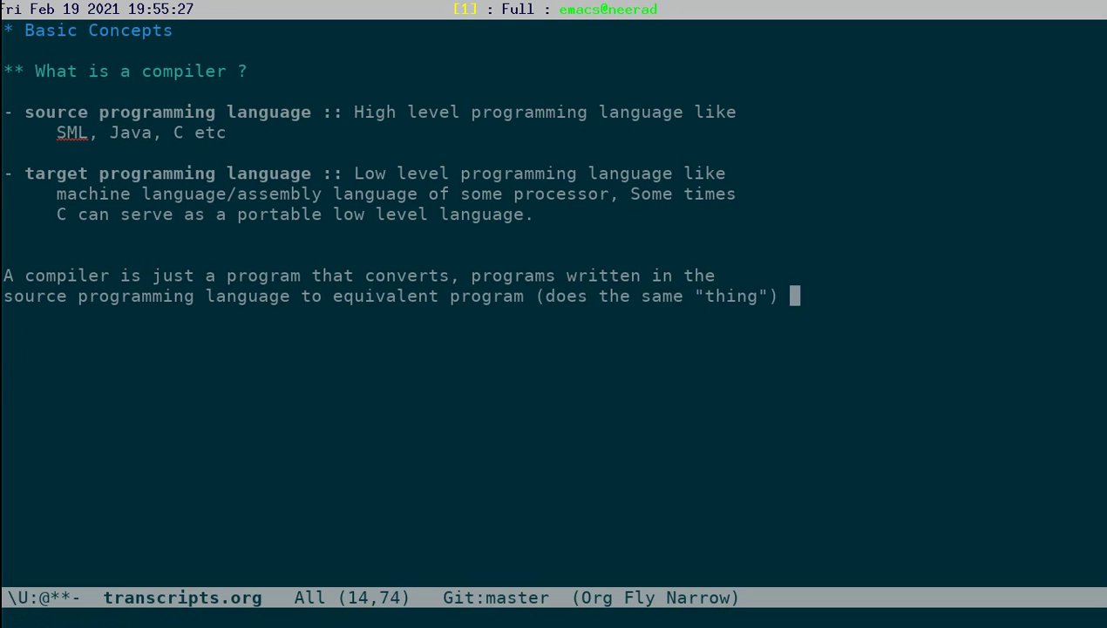
type("in the ")
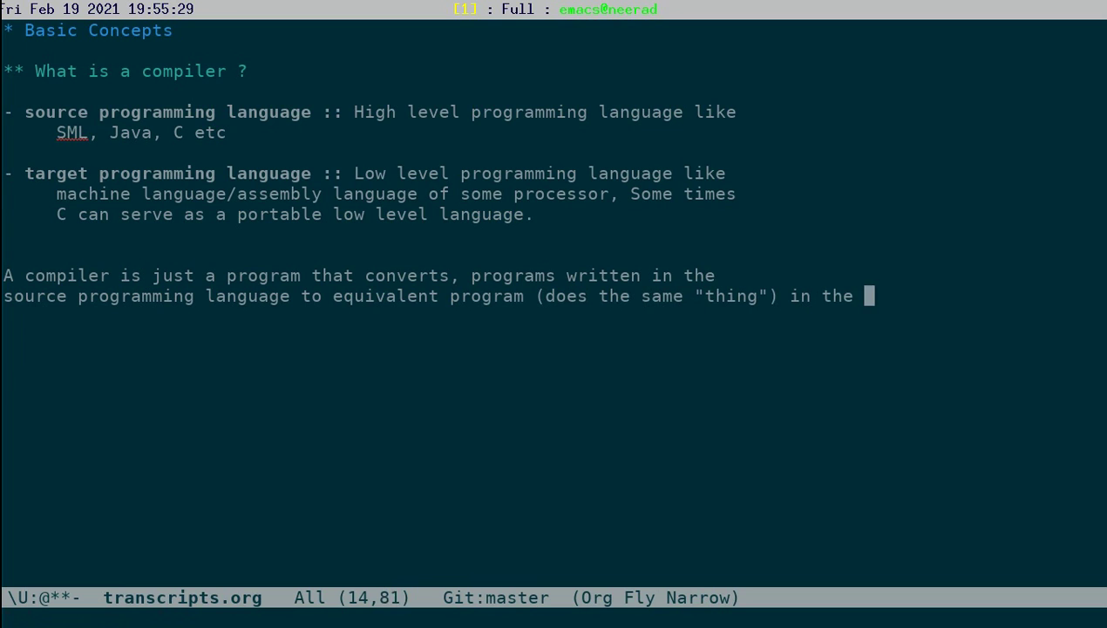
type("target lantgu")
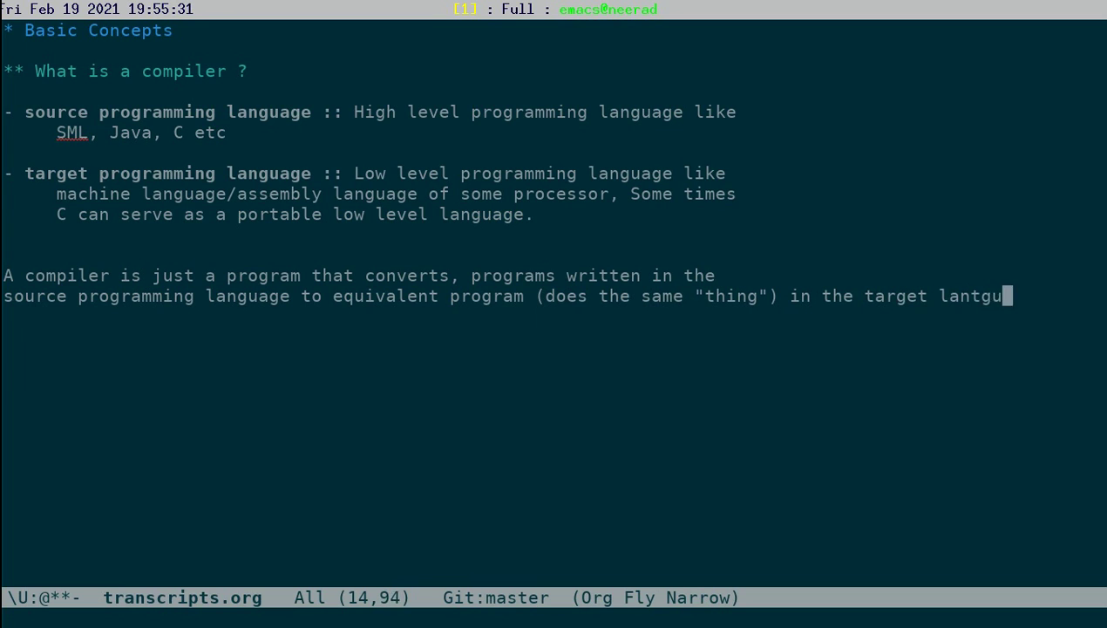
key("BackSpace")
key("BackSpace")
key("BackSpace")
type("guage.")
key("alt+q")
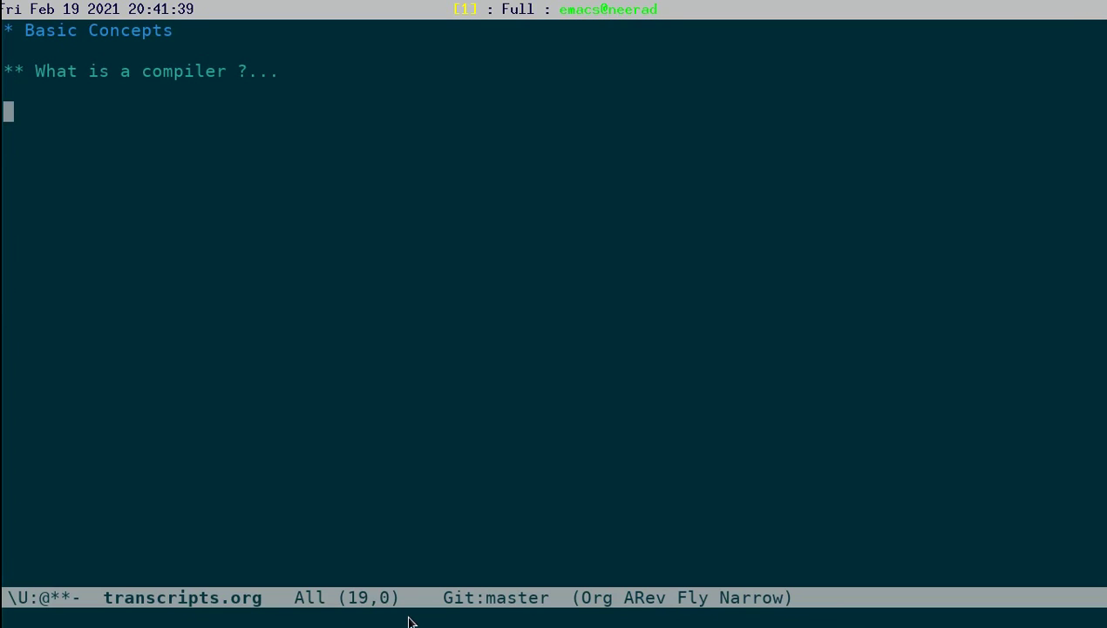
Add a '** Example' heading whose 'source language ::' item describes expressions over natural numbers with operators + and *.
type("** ")
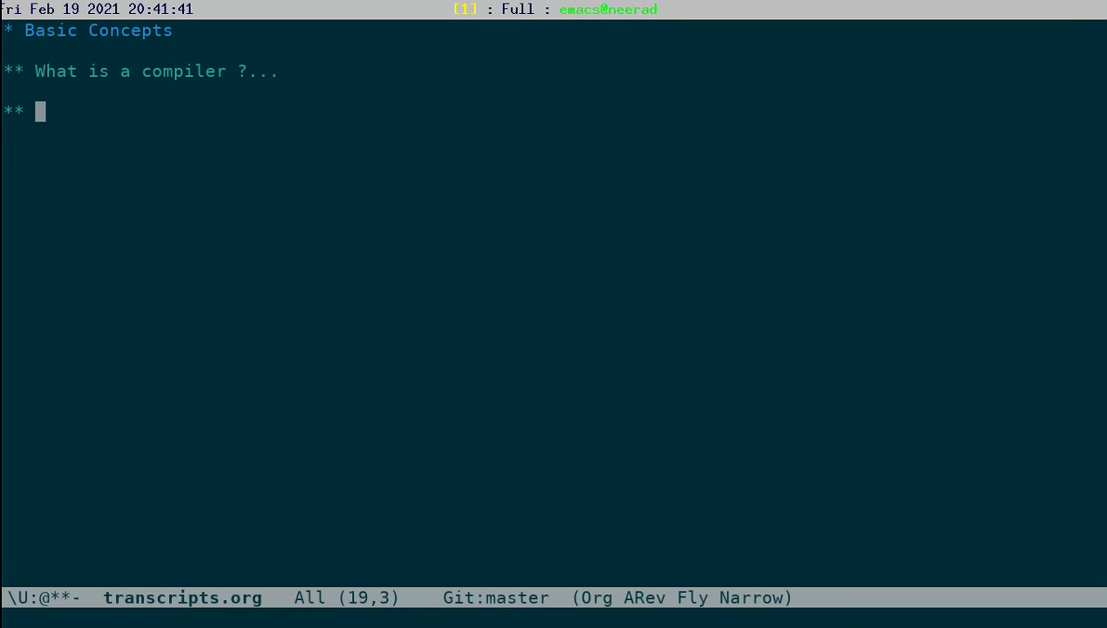
type("Example")
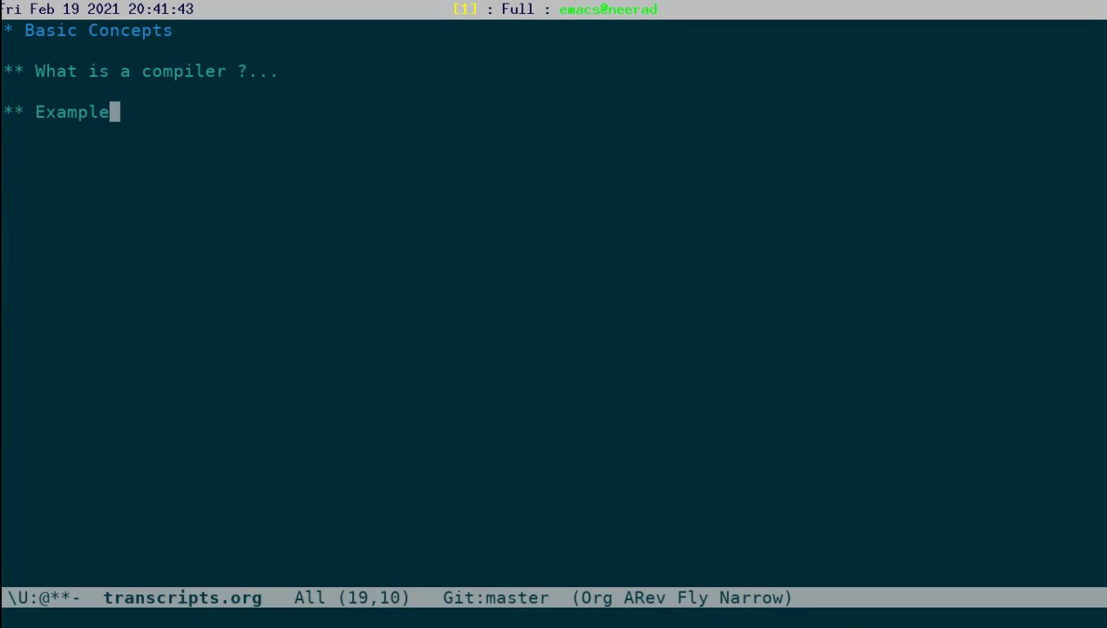
key("Return")
key("Return")
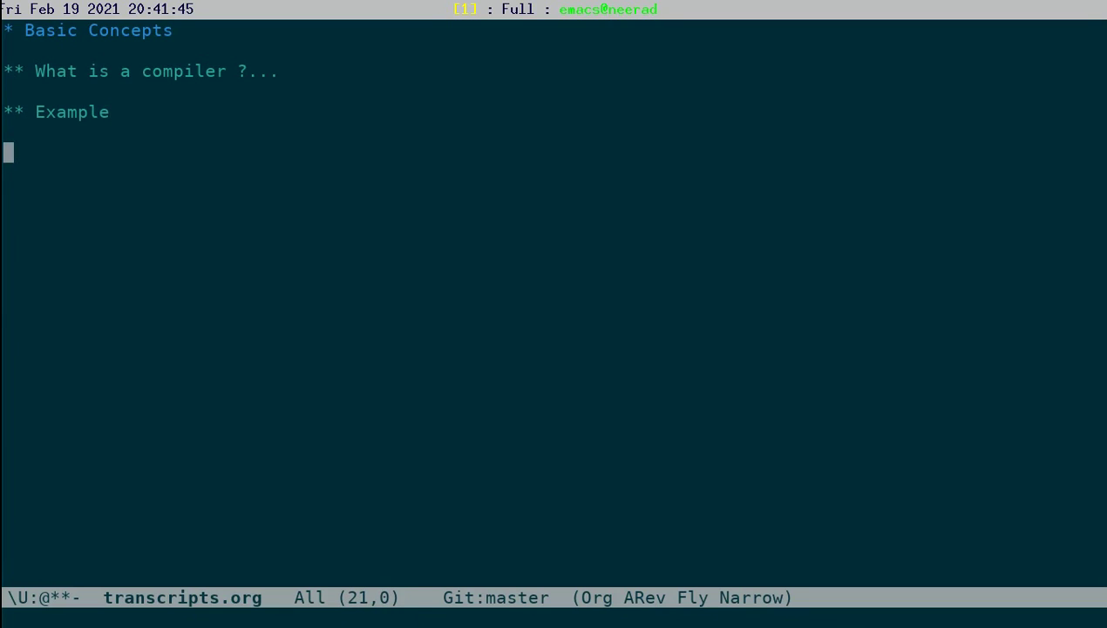
type("- sour")
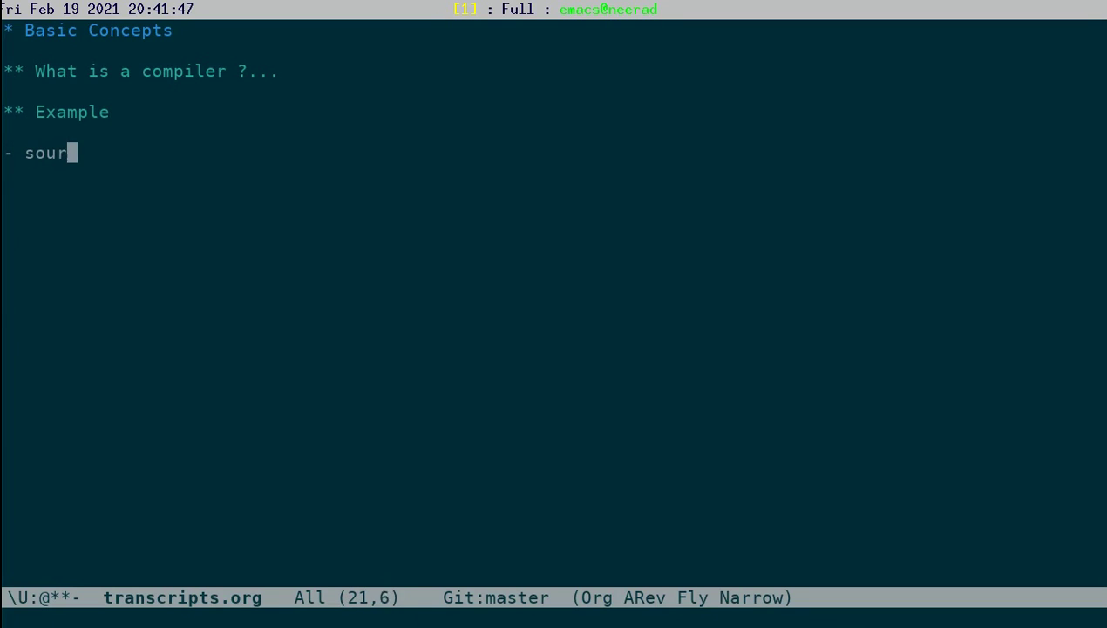
type("ce language :")
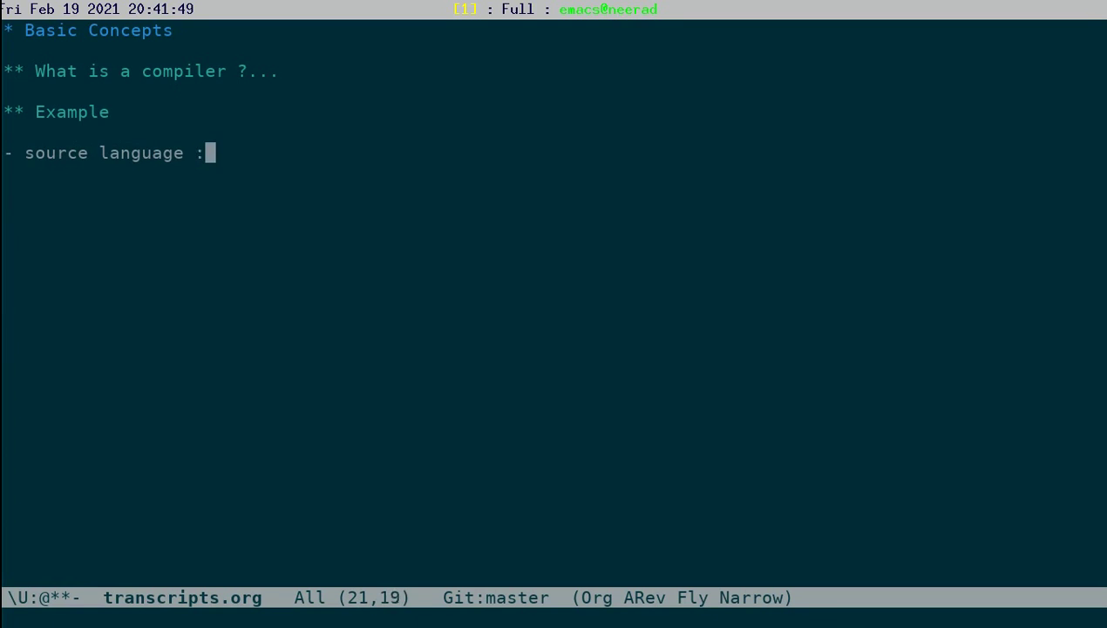
type(": is the language of expressions ")
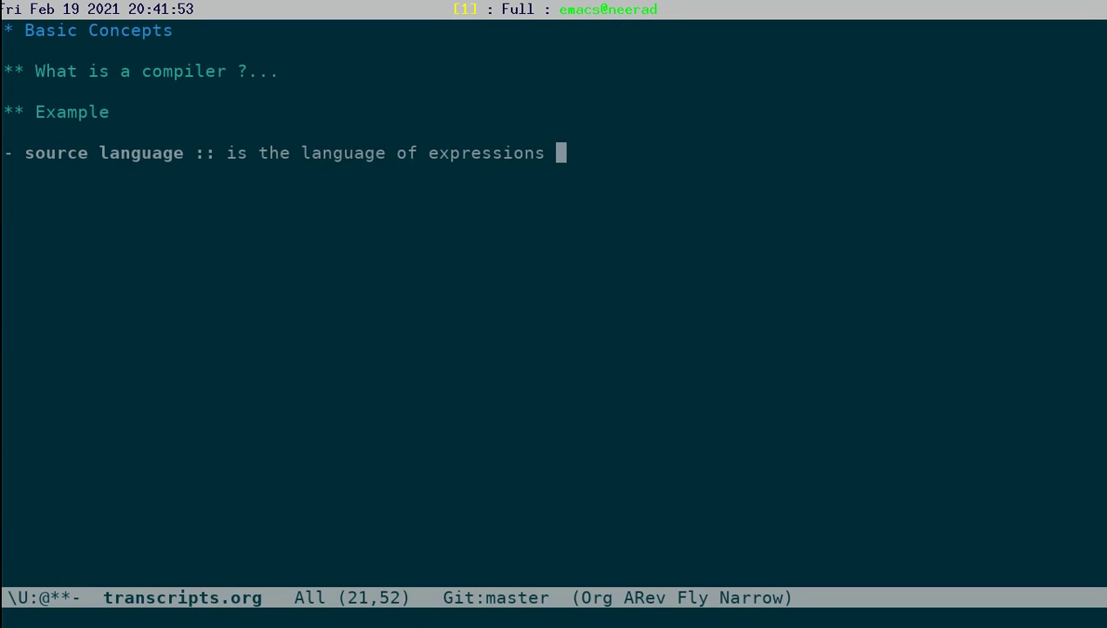
type("w")
key("BackSpace")
type("over na")
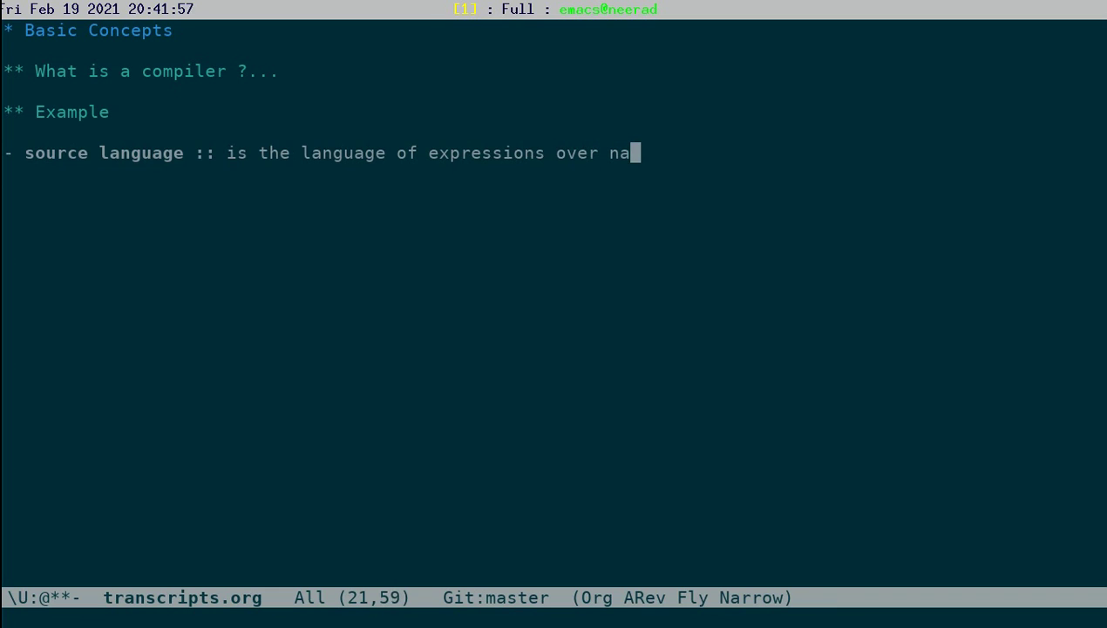
type("tural number")
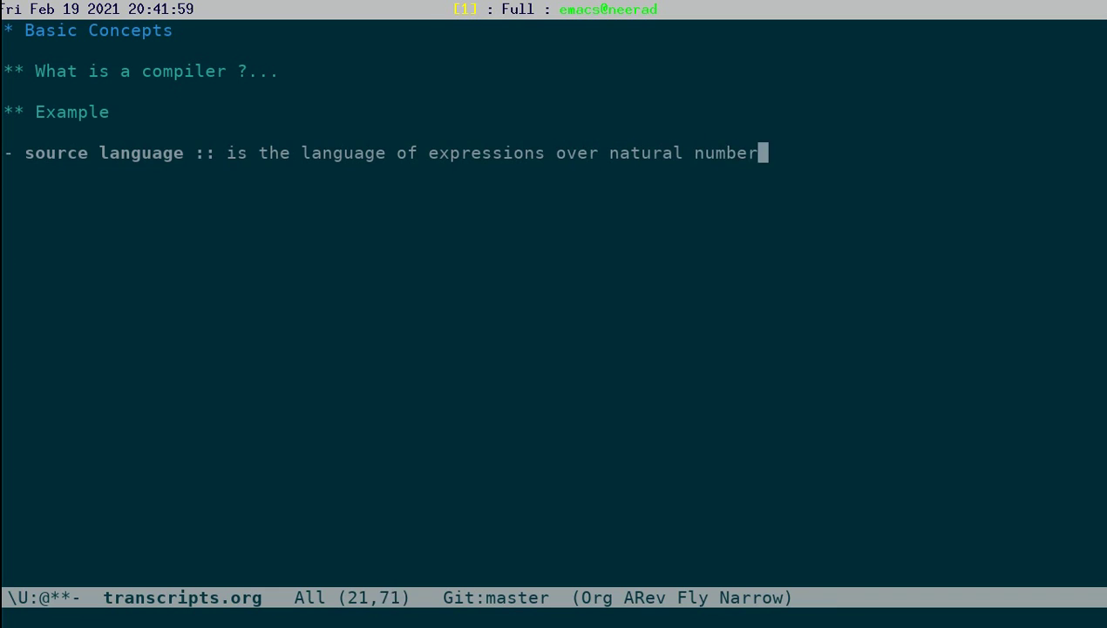
type("s with")
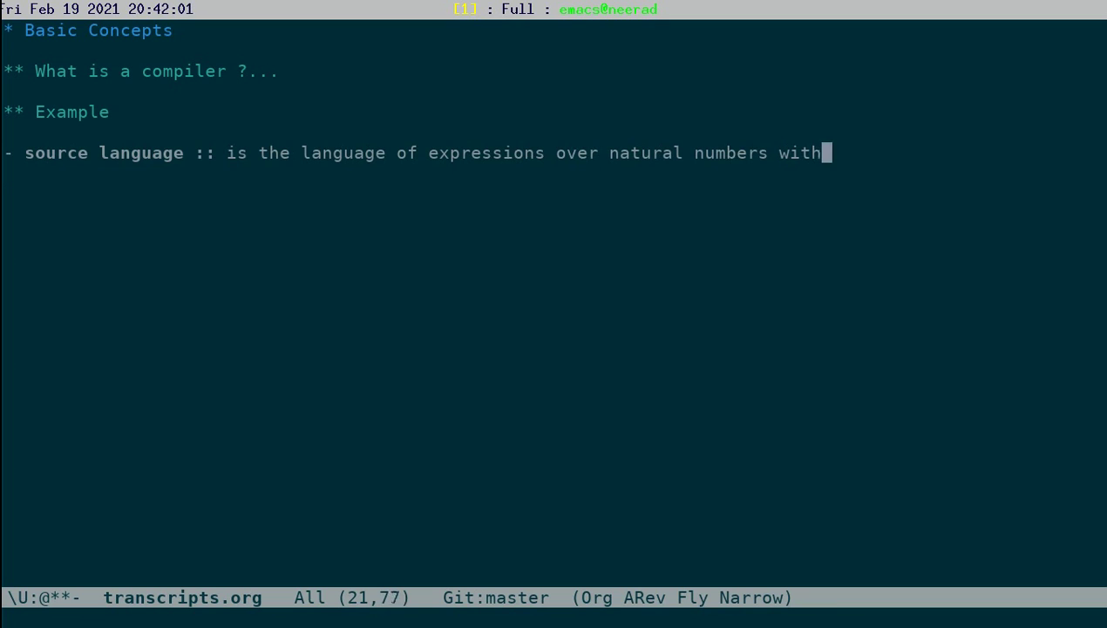
key("Return")
key("Tab")
type("operators being + and *")
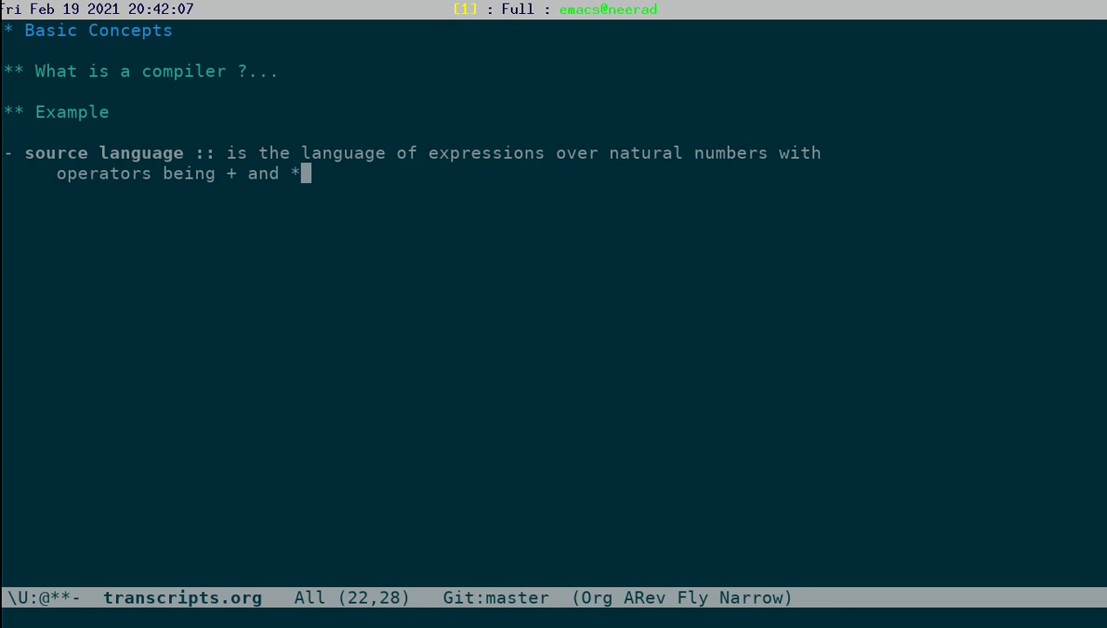
type(".")
Insert an indented example block containing the expression 2 + 3 * 5.
key("Return")
key("Return")
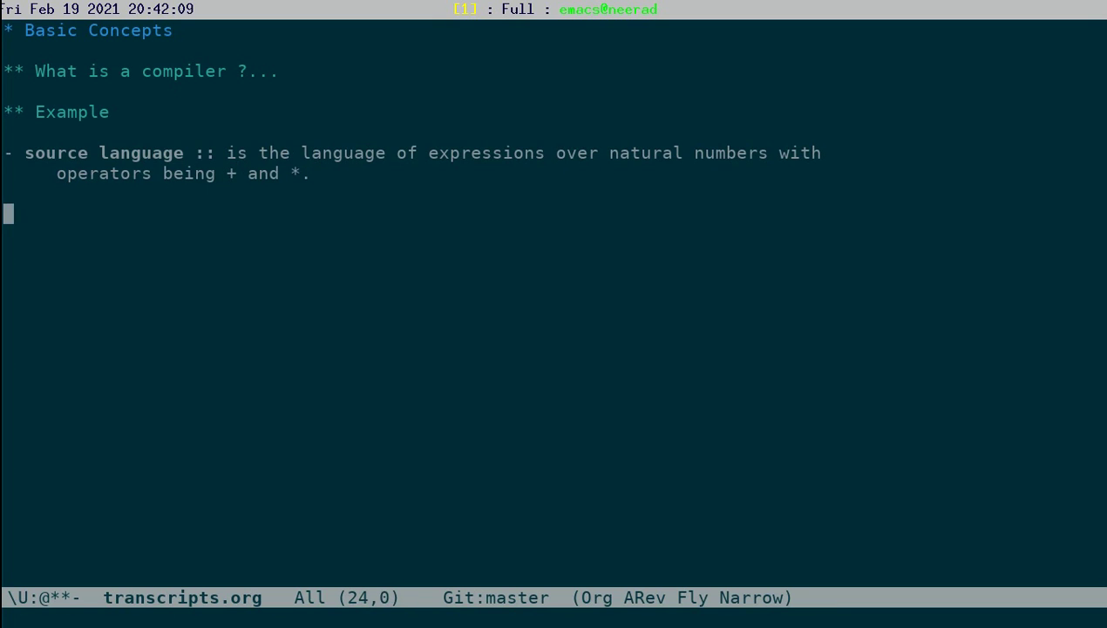
key("Tab")
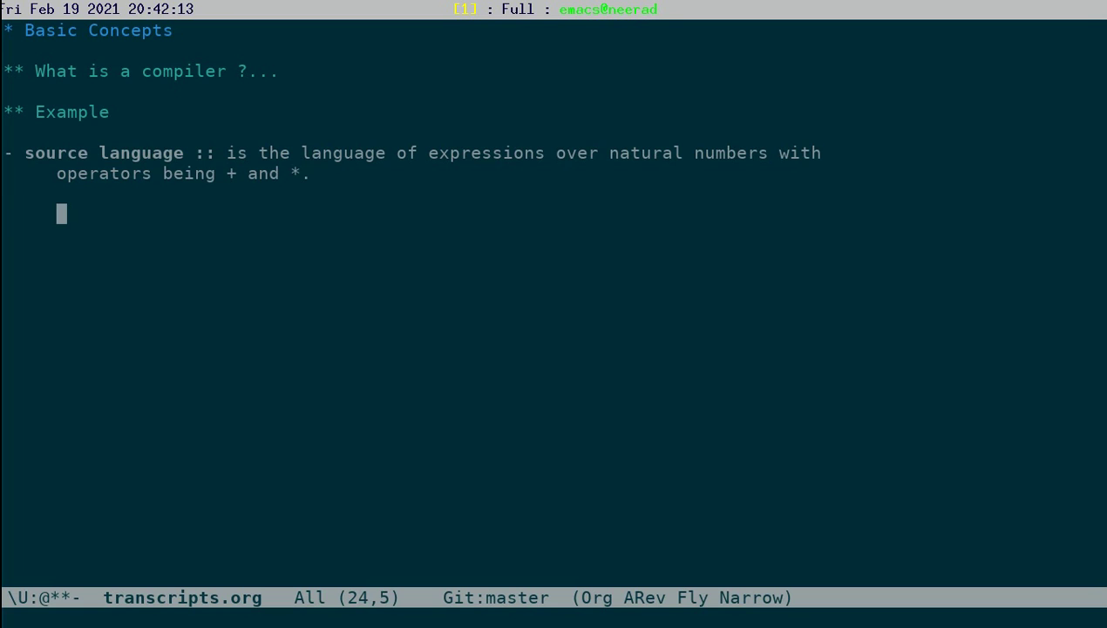
type("<e")
key("Tab")
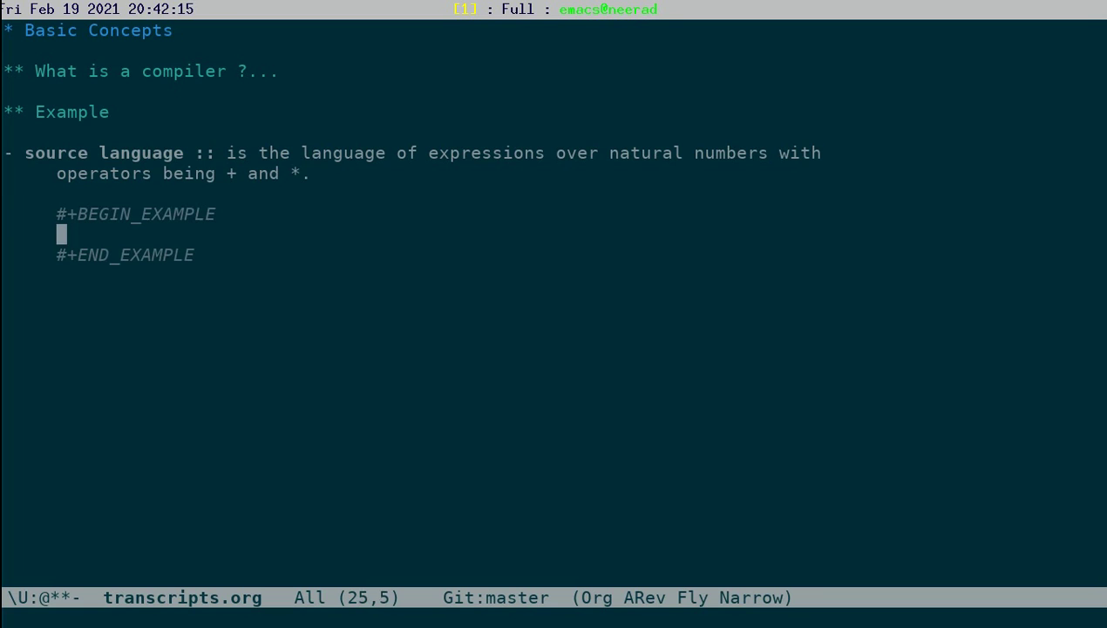
type("2 + ")
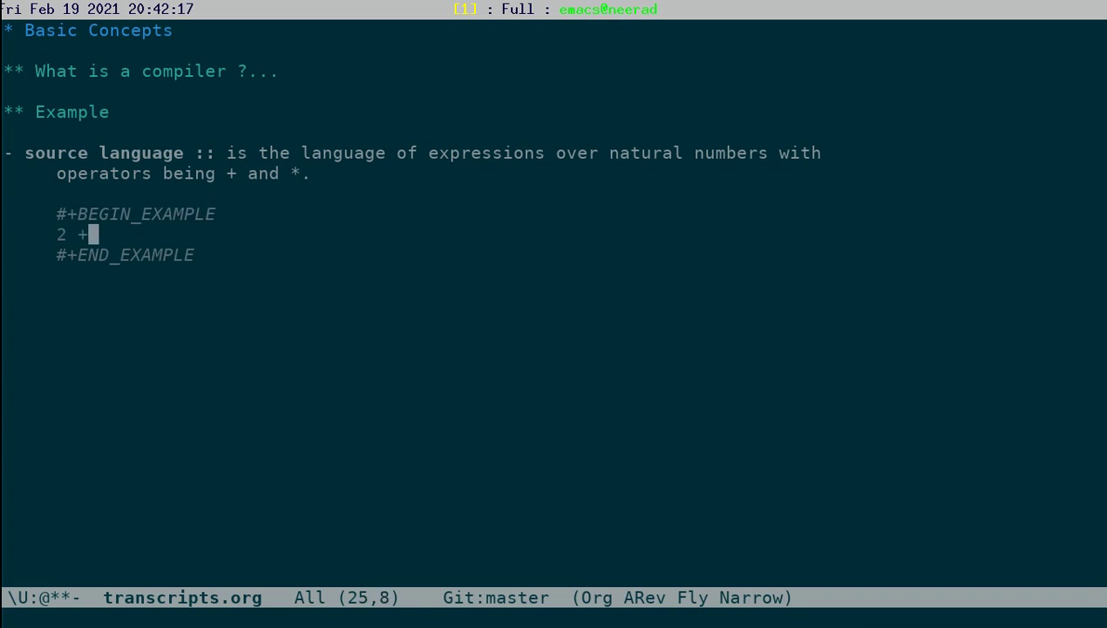
type("3 * g")
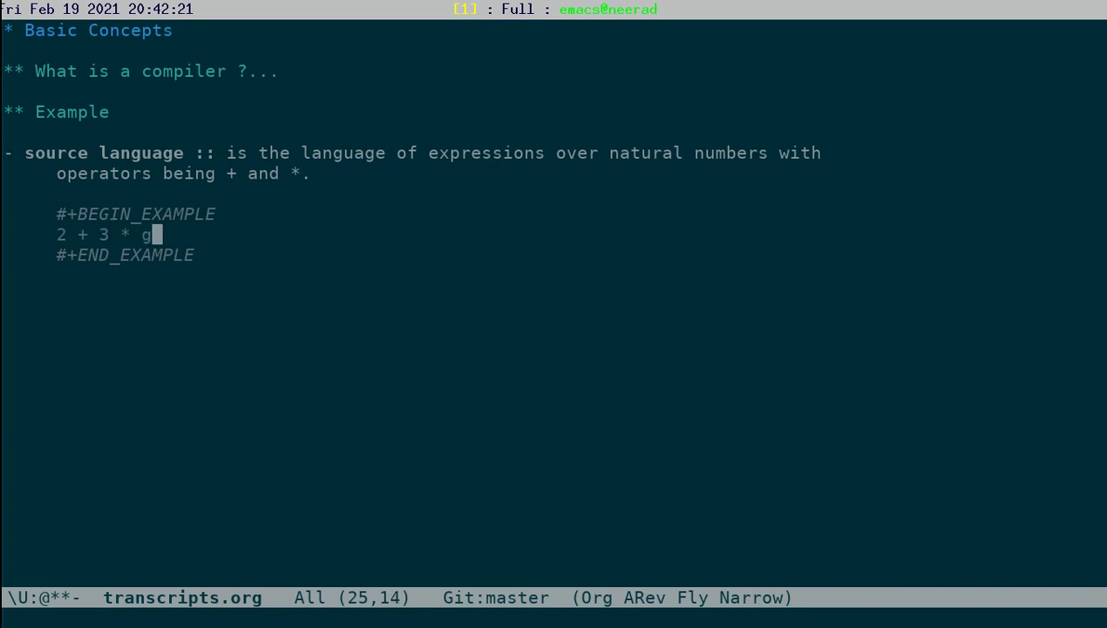
key("BackSpace")
type("5")
key("Left")
key("Left")
key("Left")
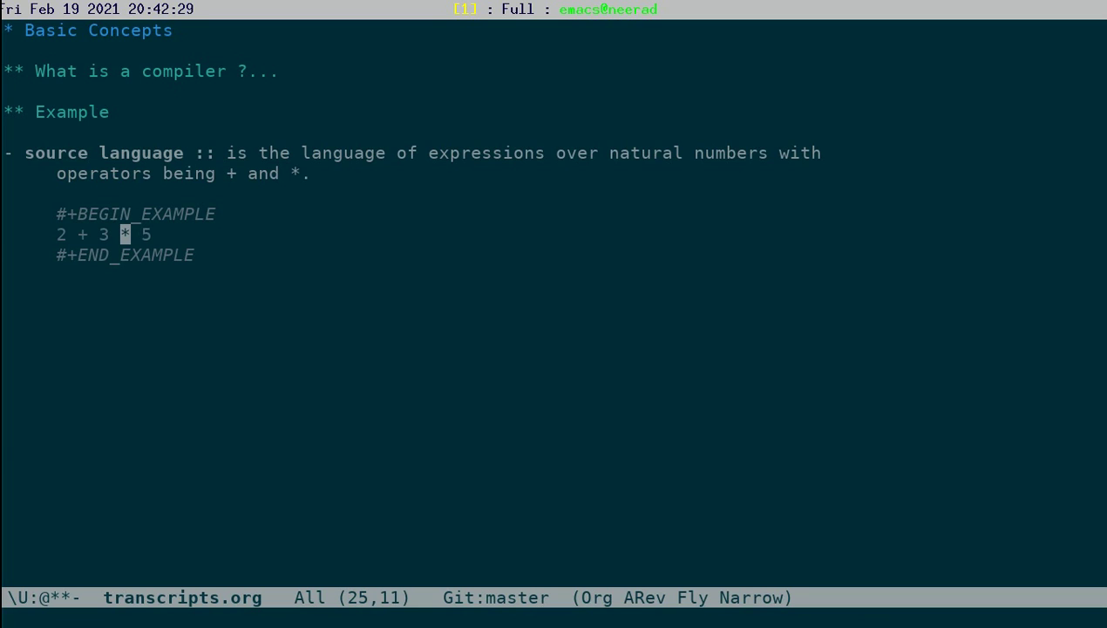
Start a 'target language ::' item: the machine language for a simple stack machine.
key("Down")
key("Down")
key("Return")
key("Return")
type("- ")
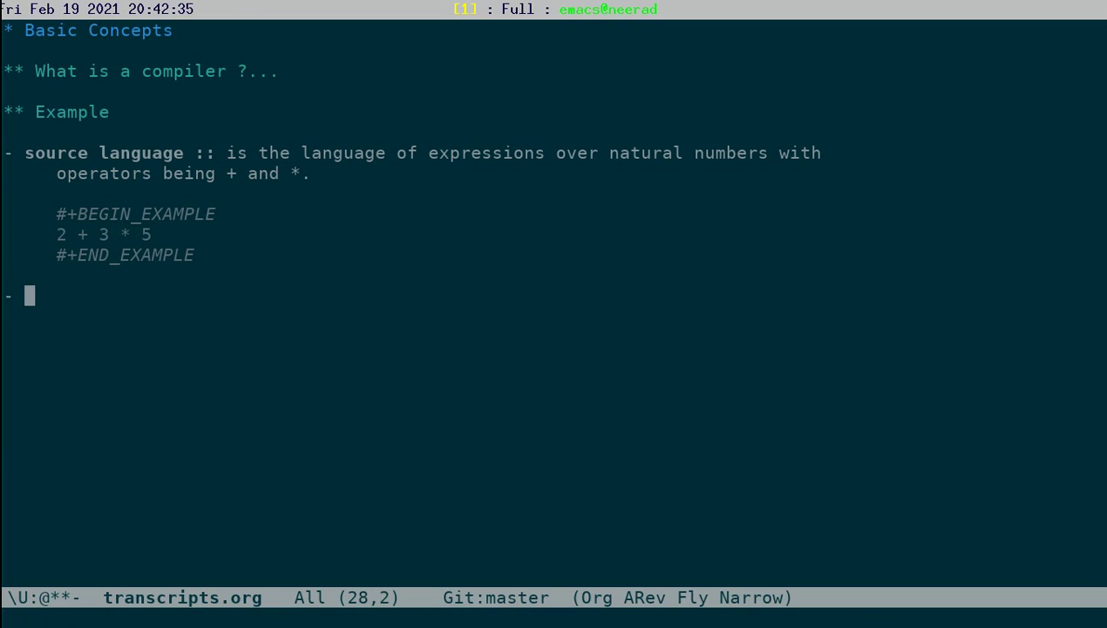
type("target language ")
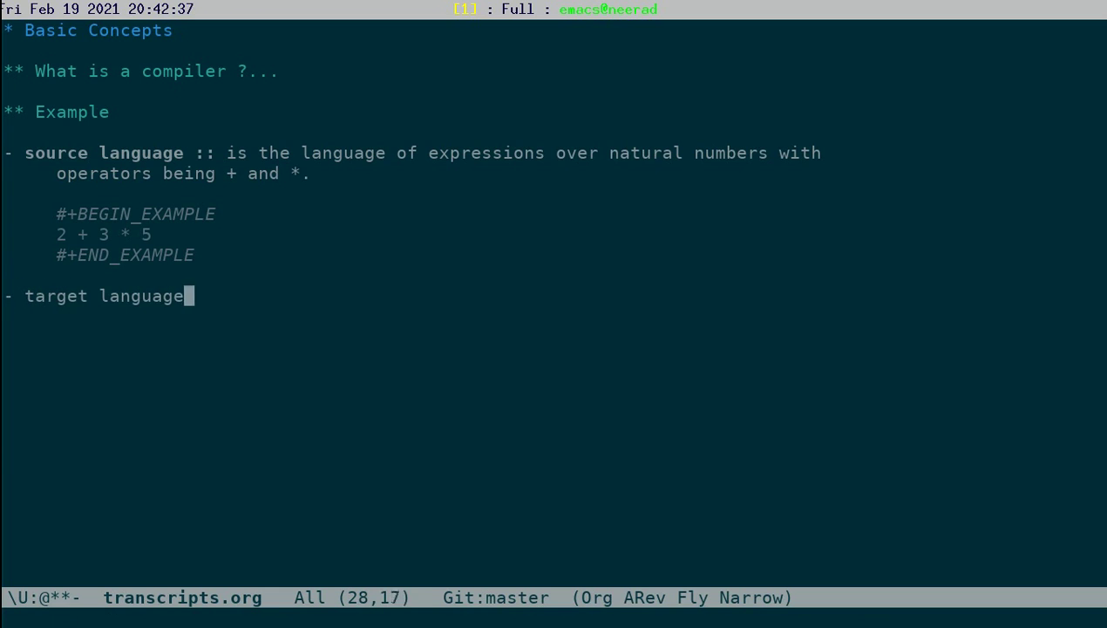
type(":: is the ")
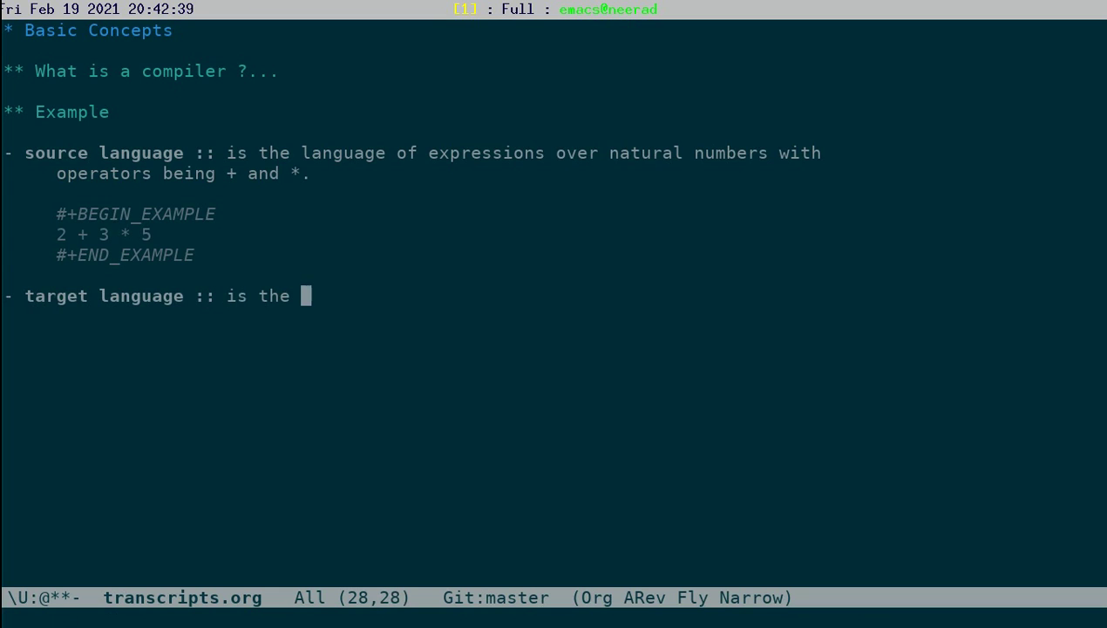
type("machine language for a simple stack machine.")
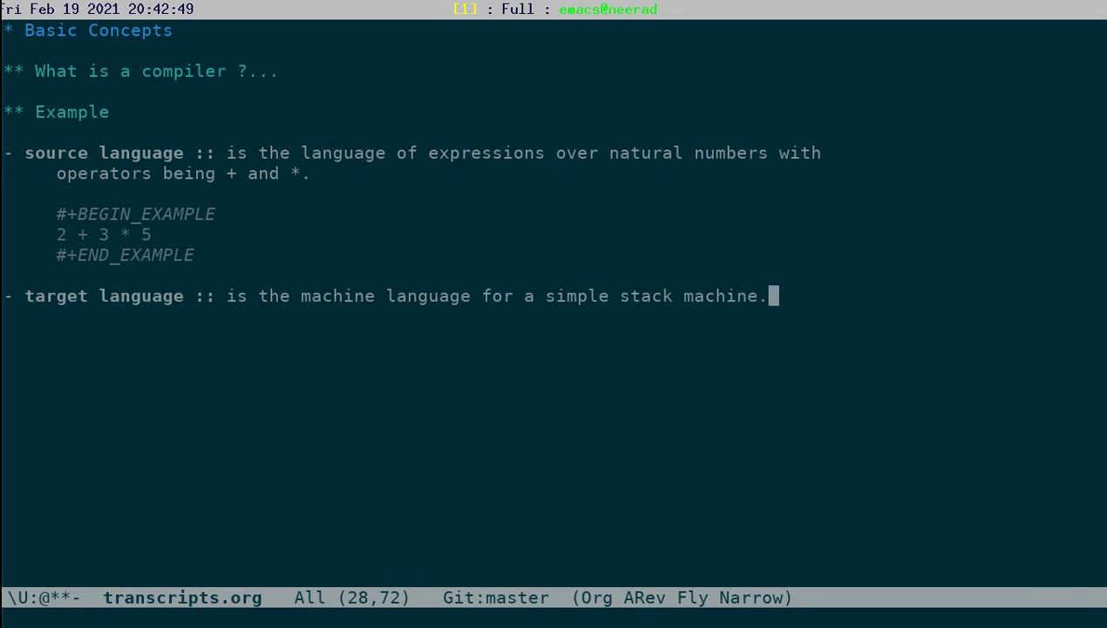
Continue the target language item with 'It is a machine with a stack and the following instructions'.
key("Down")
key("Down")
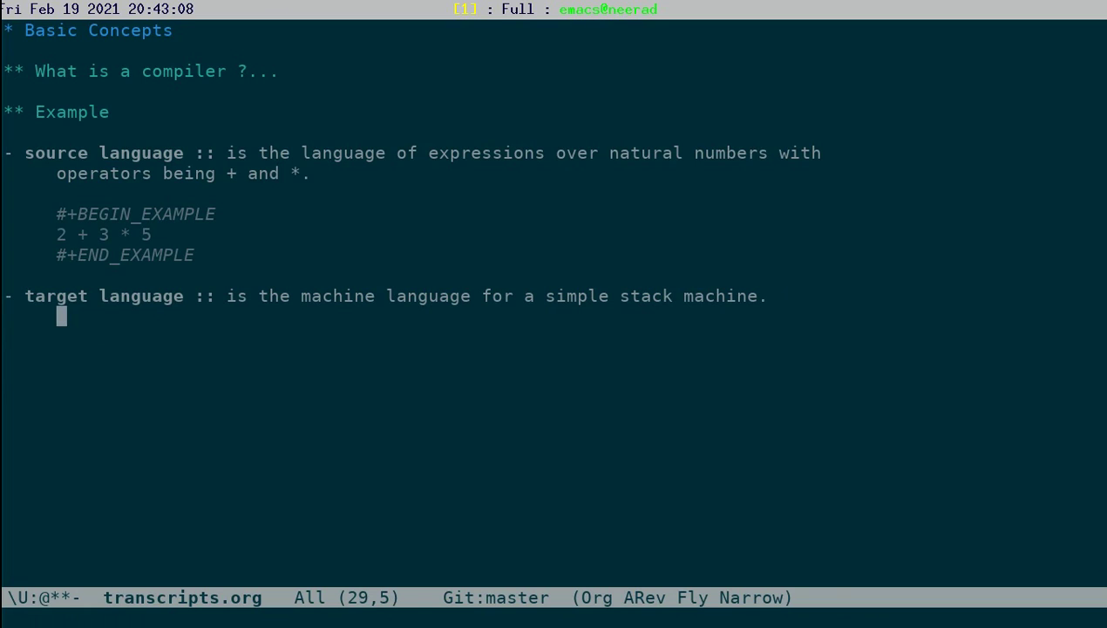
type("It is amac")
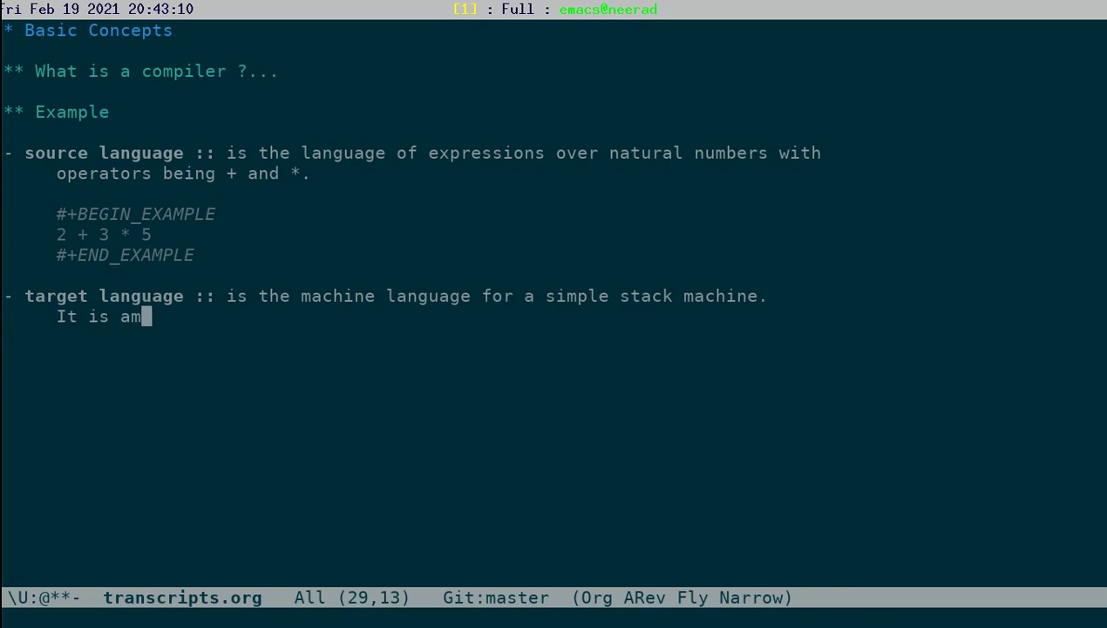
key("BackSpace")
key("BackSpace")
key("BackSpace")
type("machine")
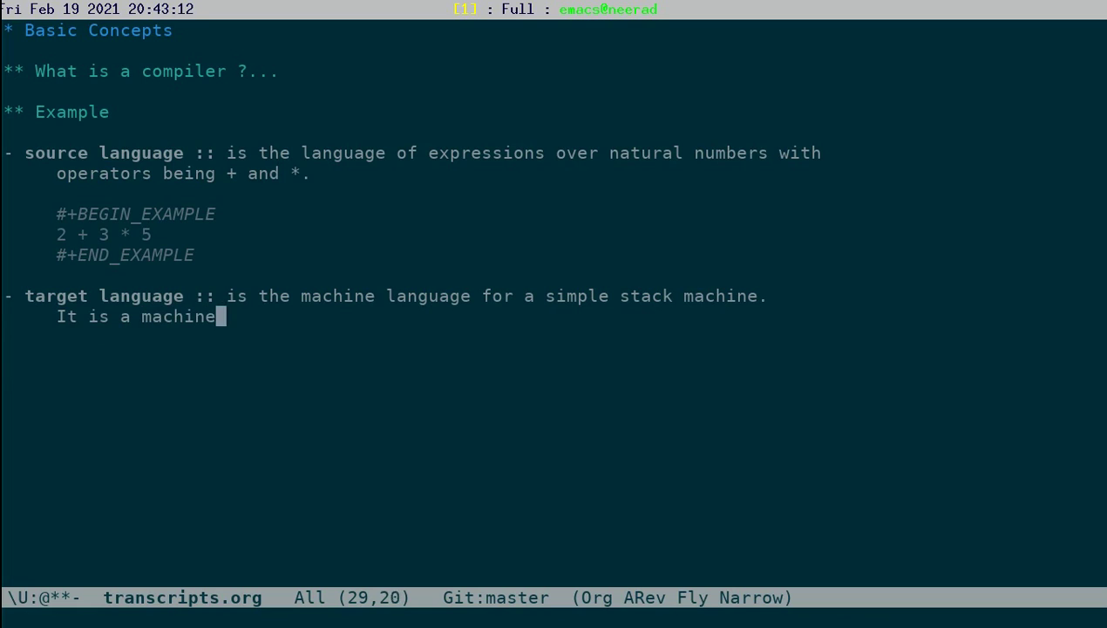
type(" with a stac")
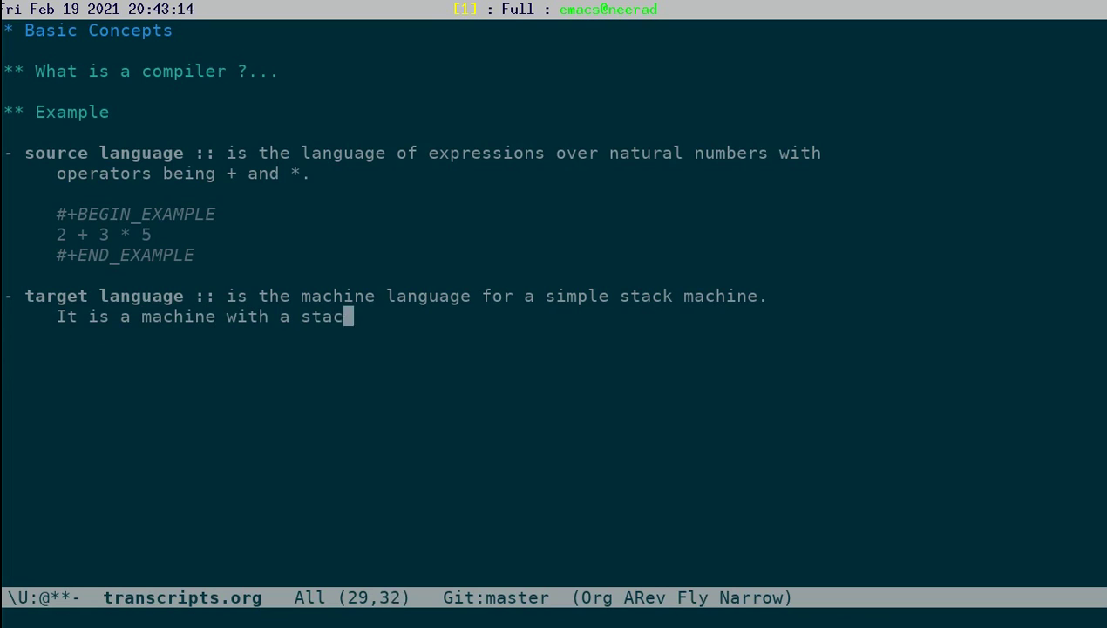
type("k and the f")
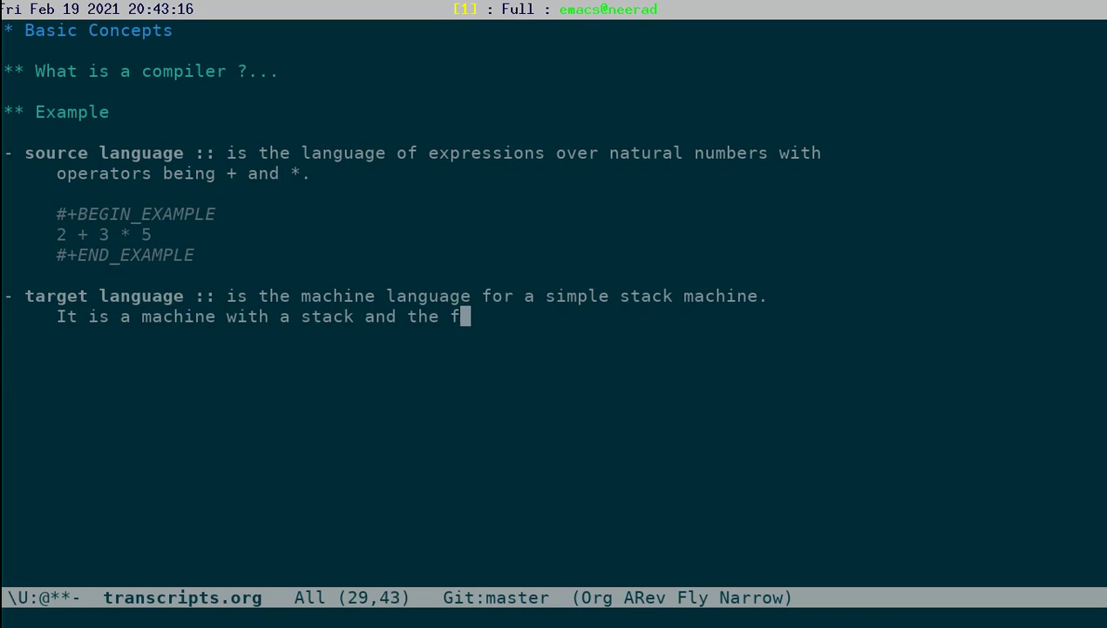
type("ollowing instructions")
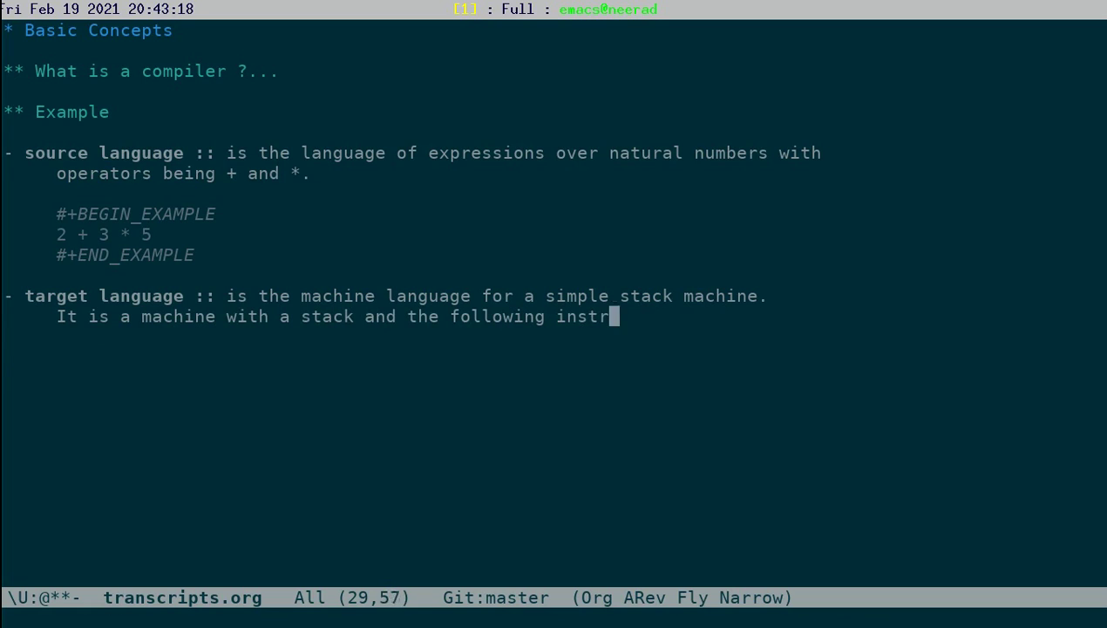
key("Return")
key("Return")
Create an example block listing 'push n' (n a natural number) and 'exec op' (op is + or *) with comments.
type("<e")
key("Tab")
key("Left")
key("Return")
key("Return")
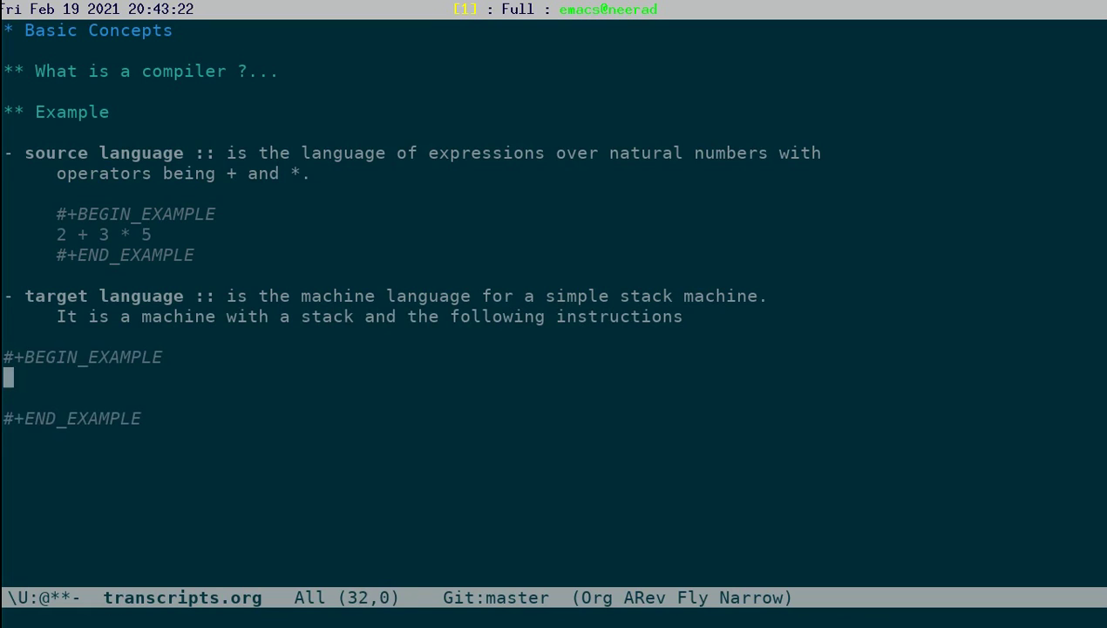
type("push ")
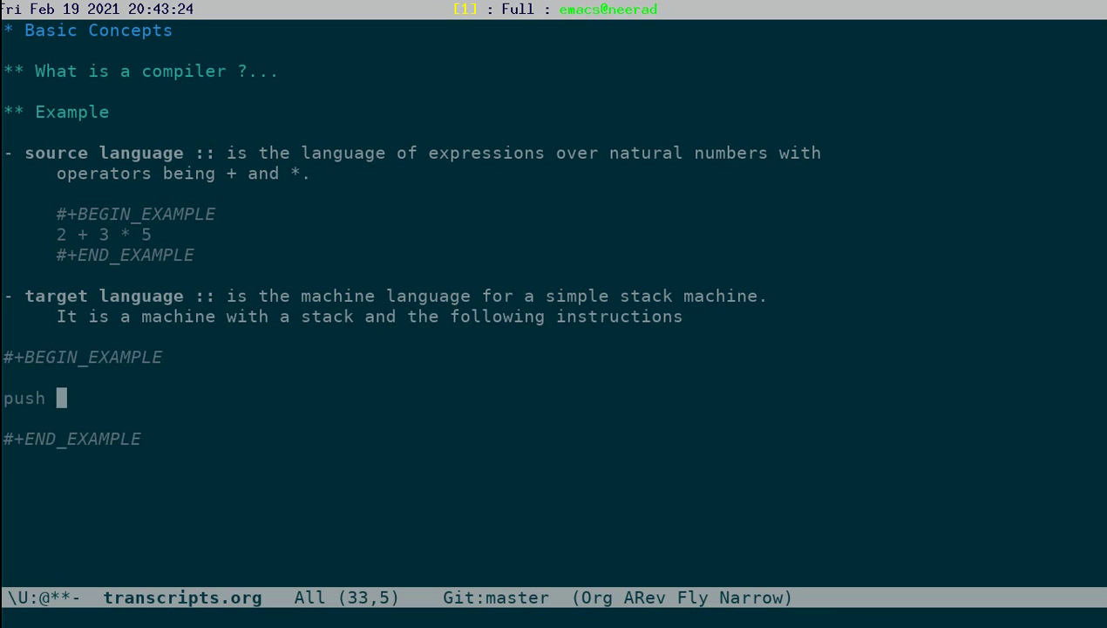
type("n    ; ")
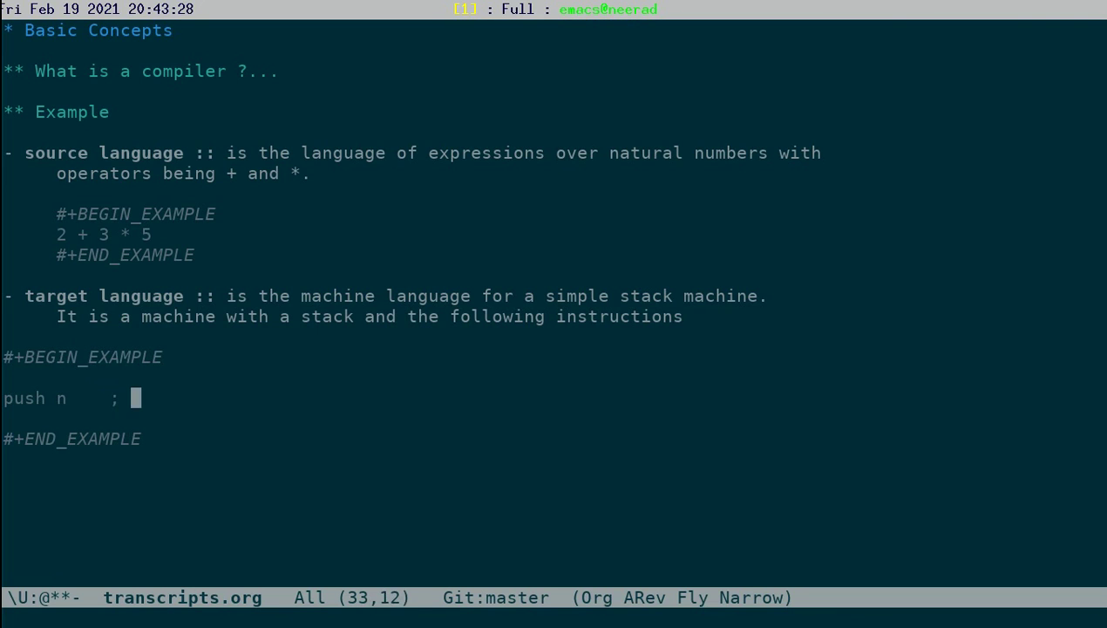
type("where n is a ")
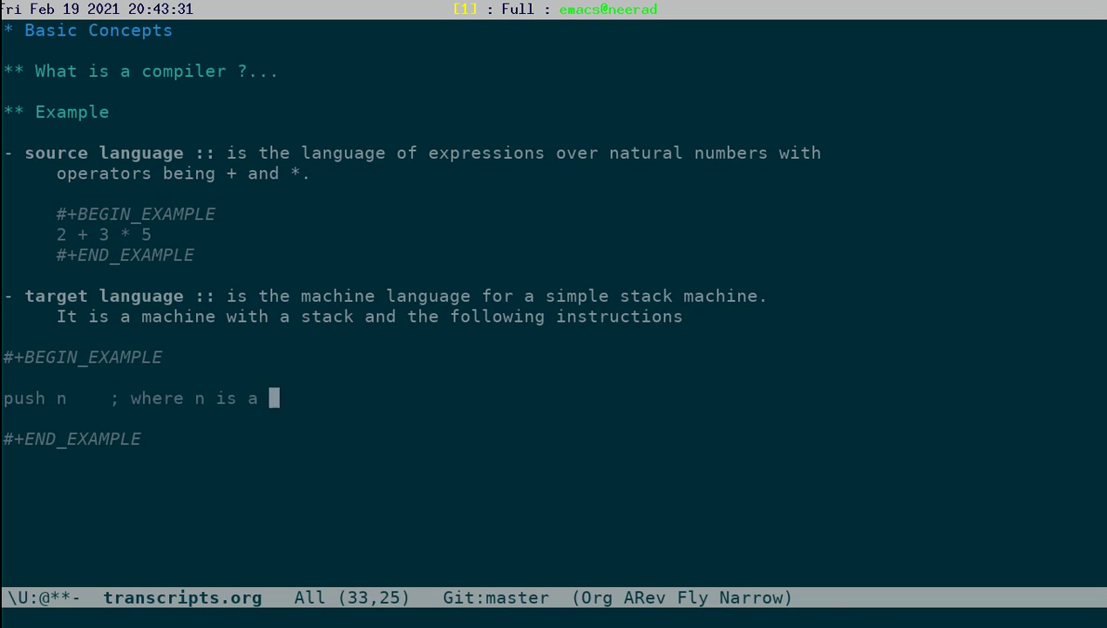
type("natural m")
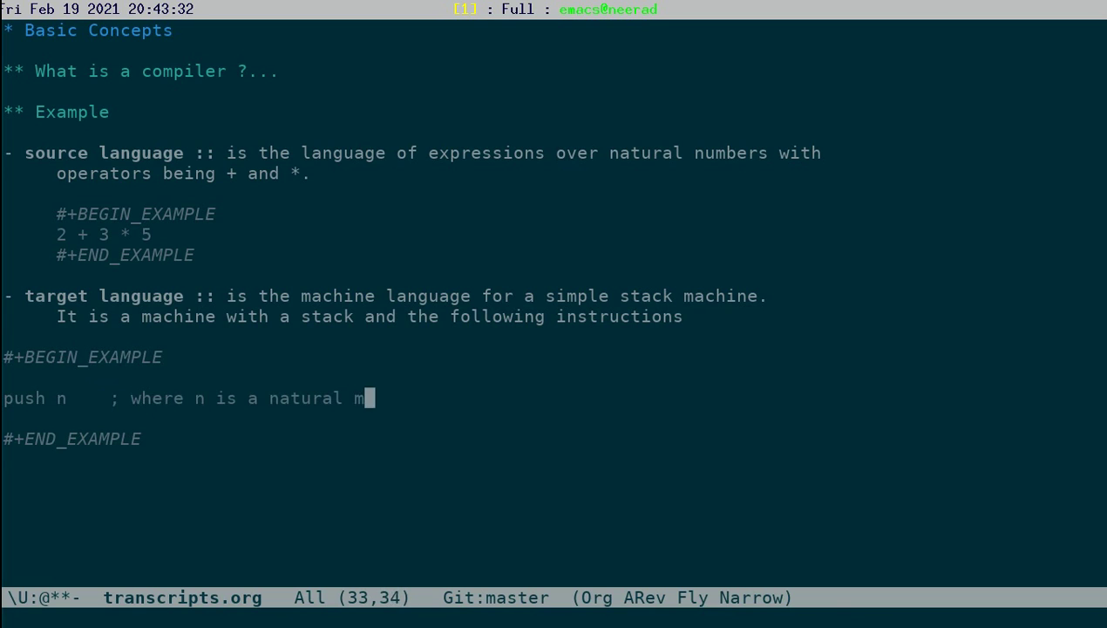
key("BackSpace")
type("number.")
key("Return")
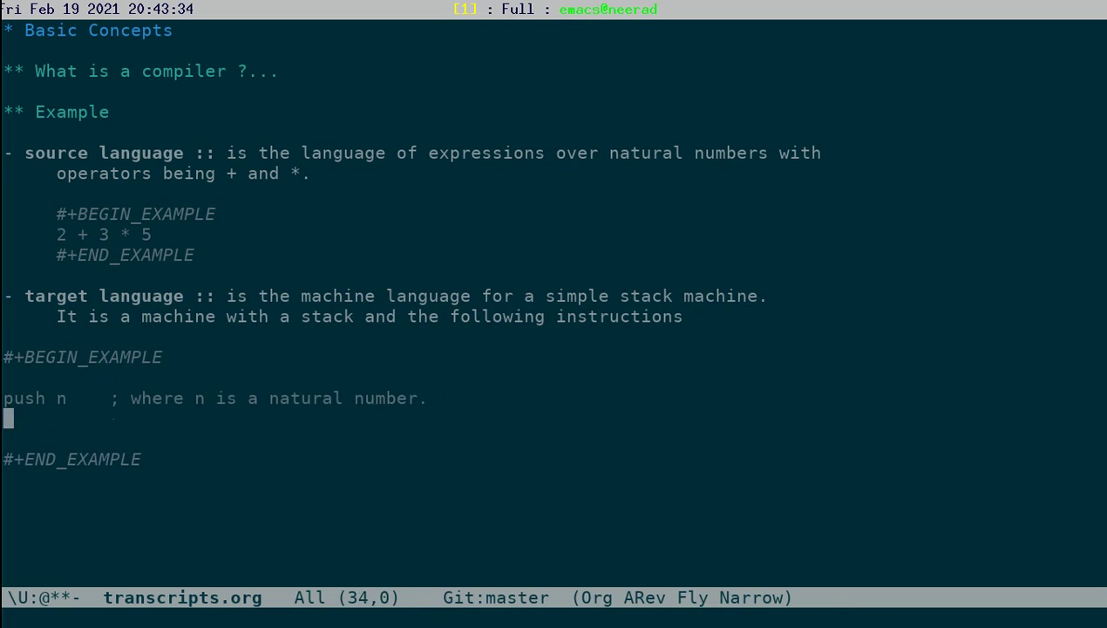
type("exec ")
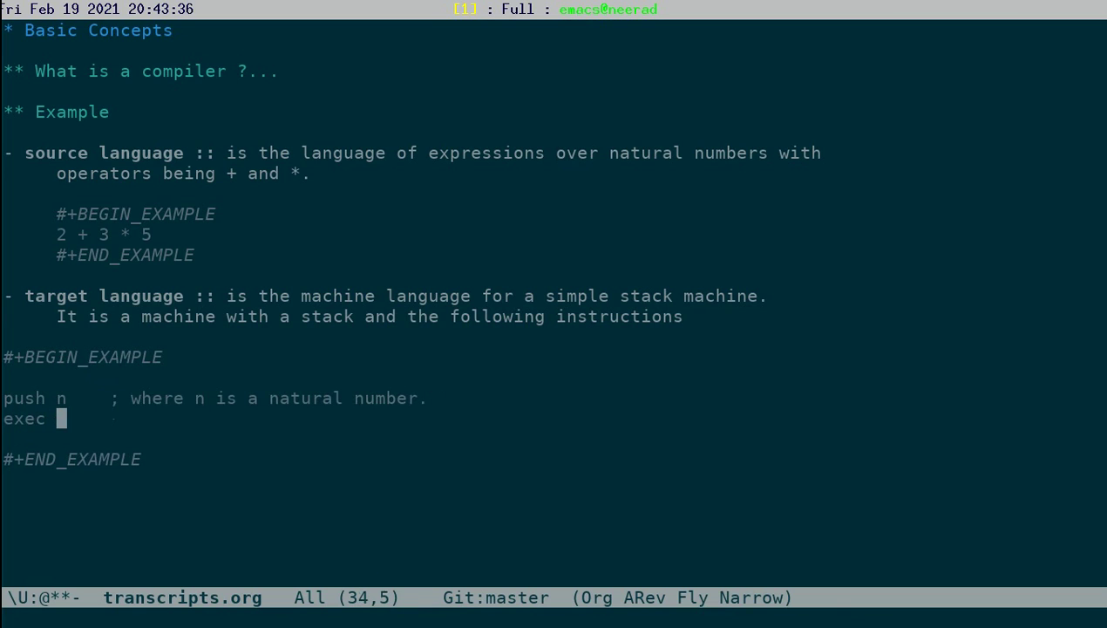
type("op   ")
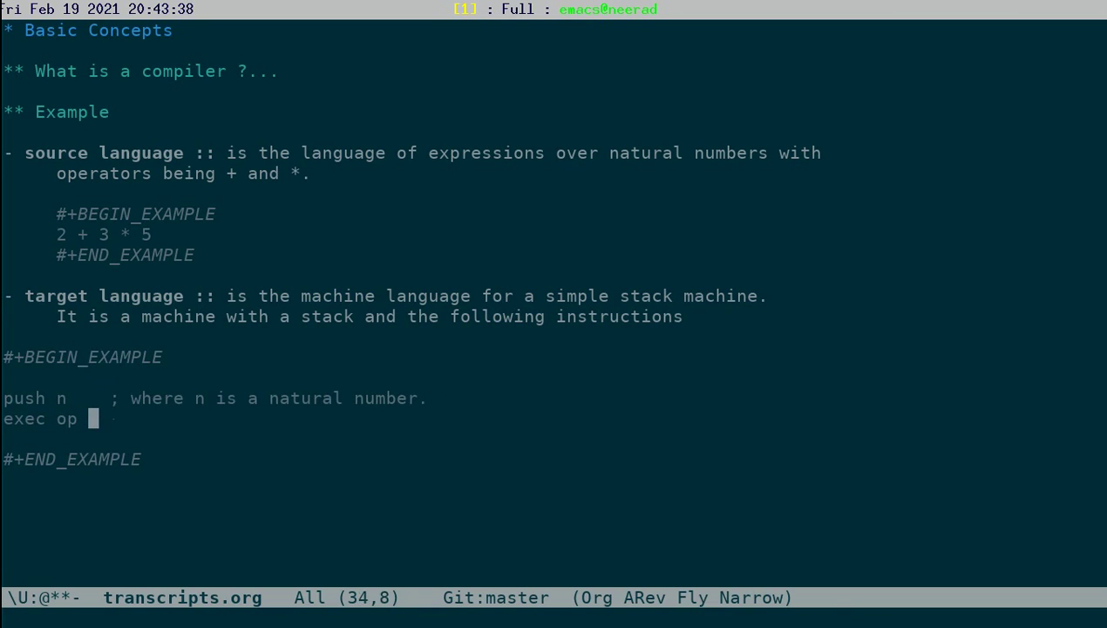
type("; op is an")
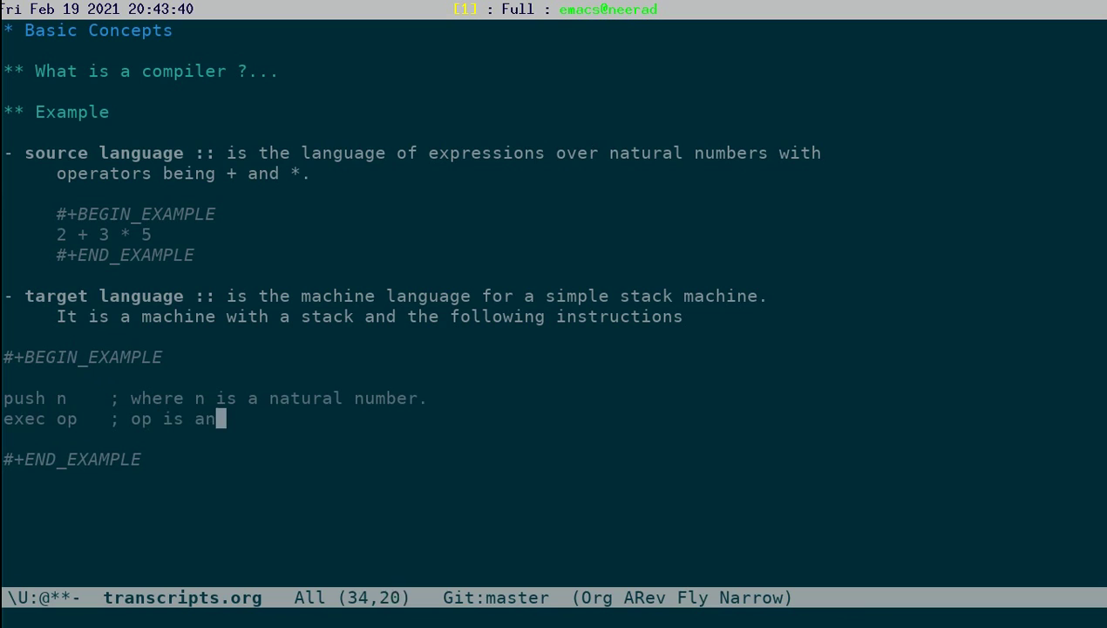
type(" operator ")
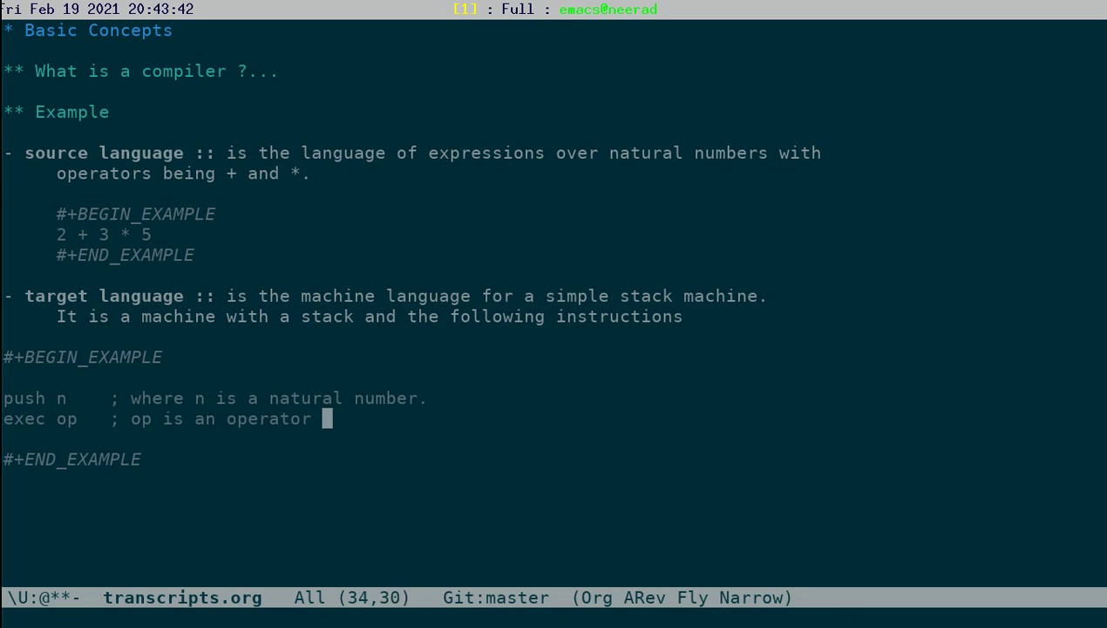
type("+ of")
key("BackSpace")
key("BackSpace")
type("r *")
Add a 'print' instruction commented 'prints the top of the stack', then return to the 2 + 3 * 5 line.
key("Return")
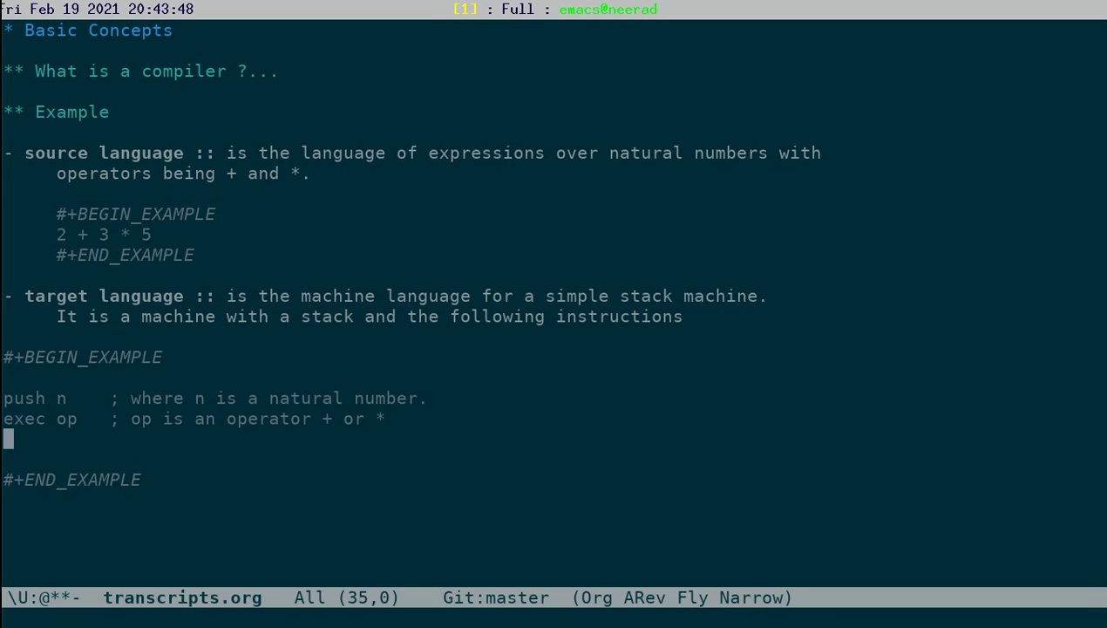
type("ph")
key("BackSpace")
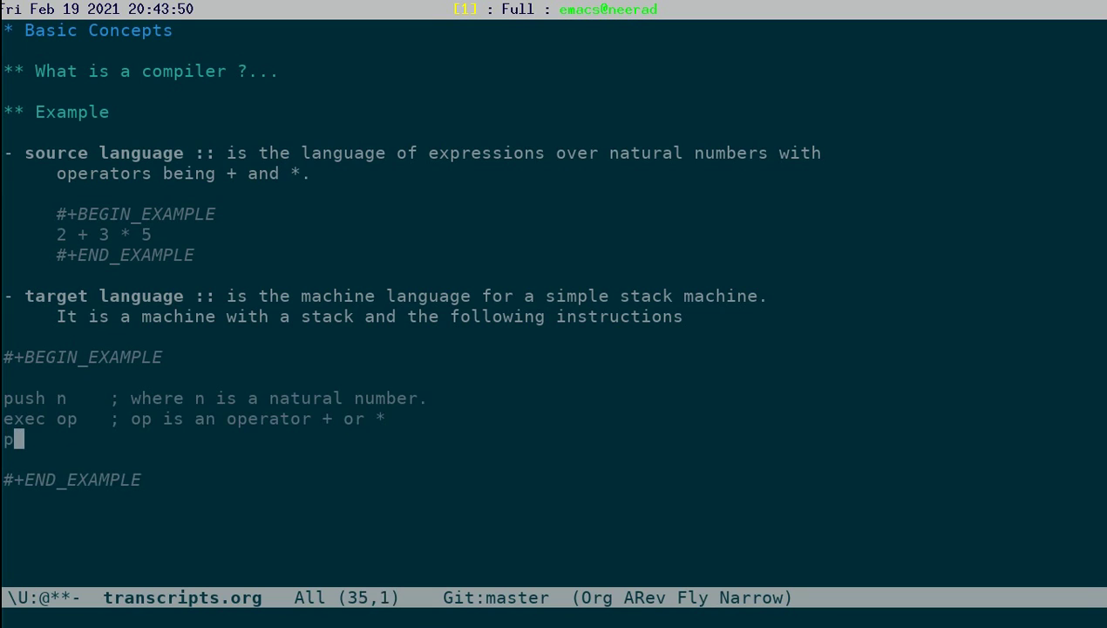
type("rint     ")
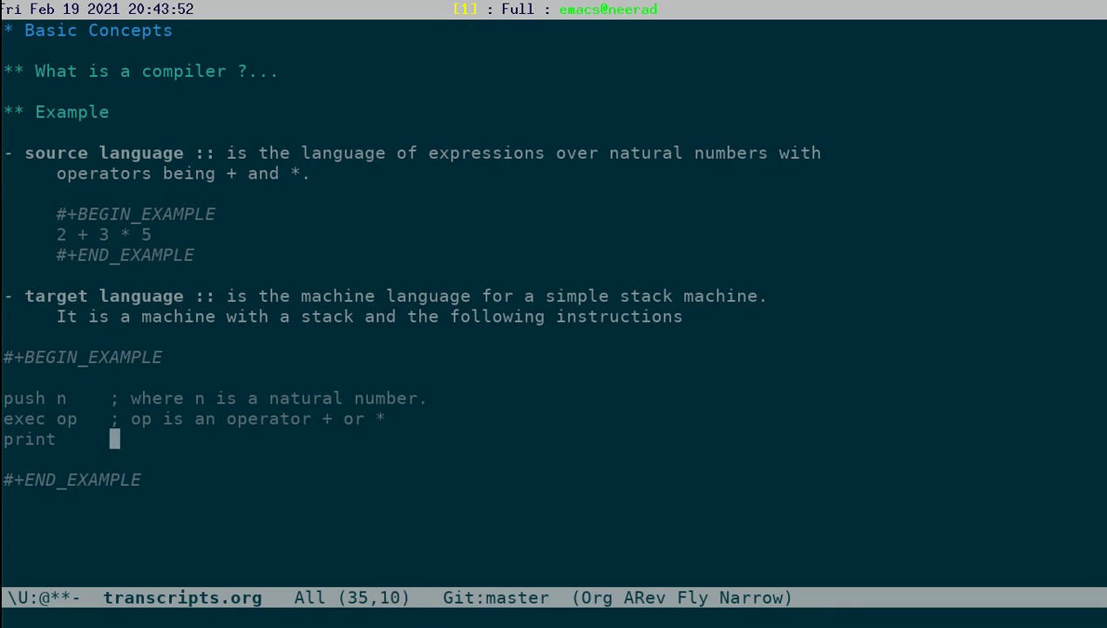
type("; ptri")
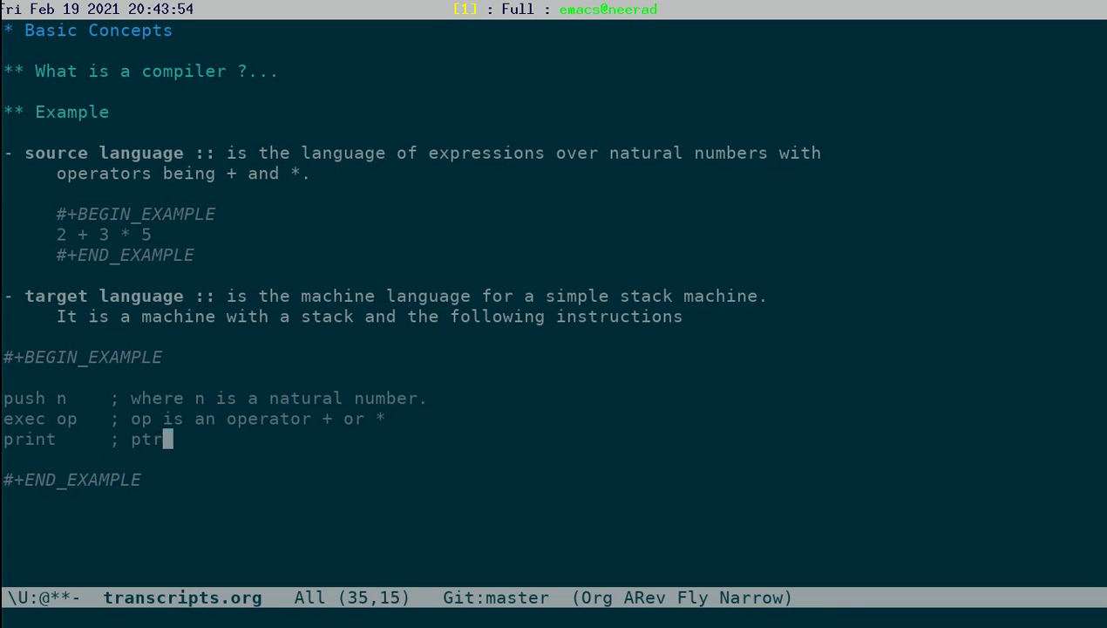
key("BackSpace")
key("BackSpace")
key("BackSpace")
type("rints ")
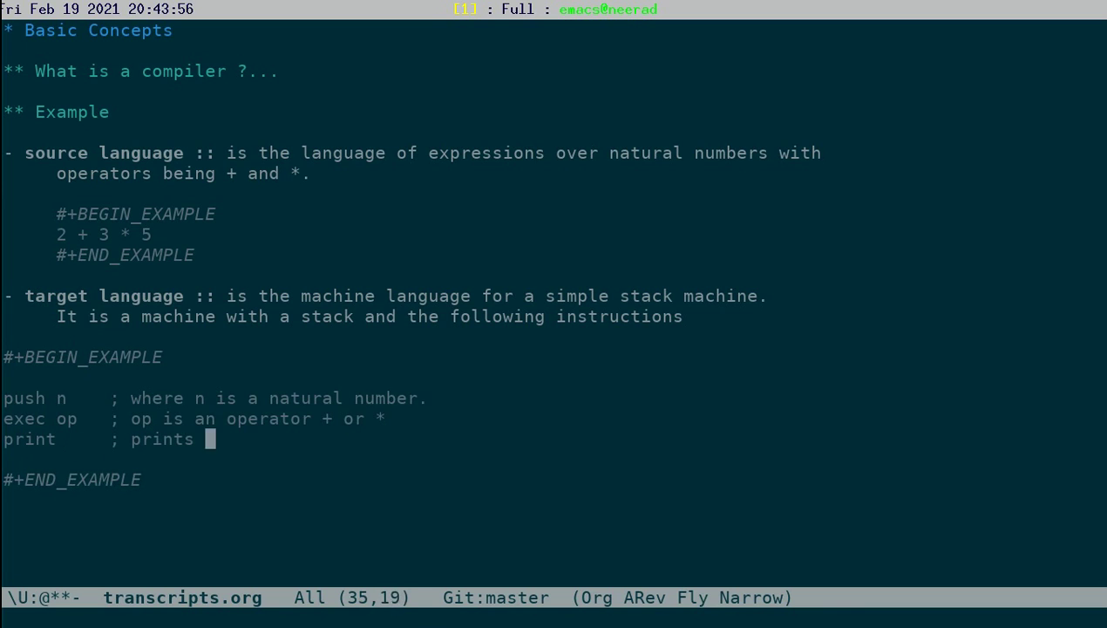
type("the top of the stack")
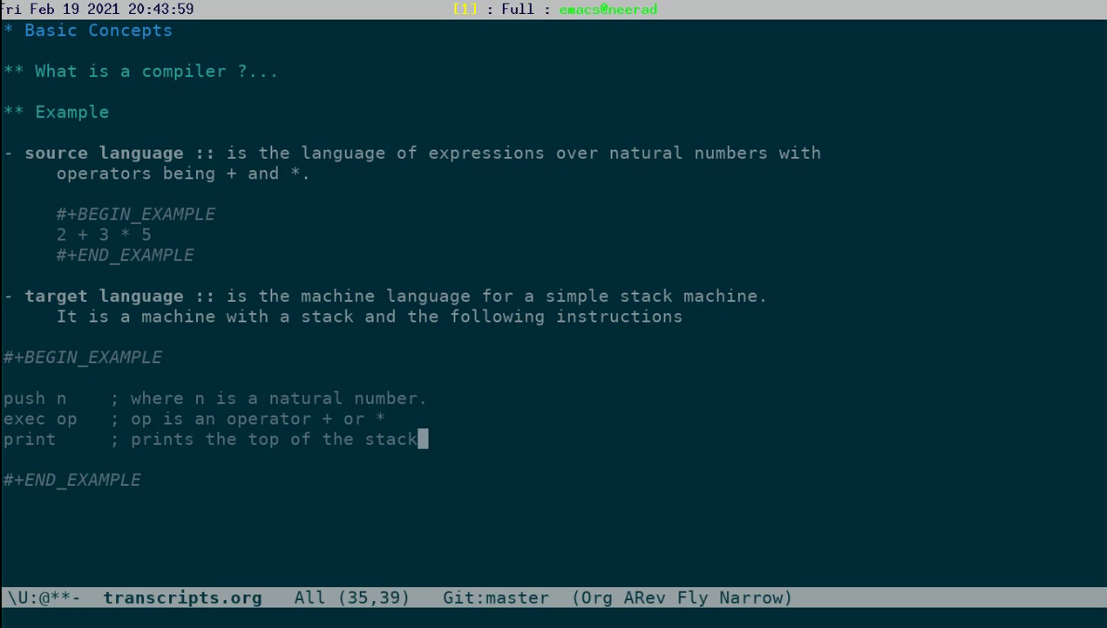
key("Return")
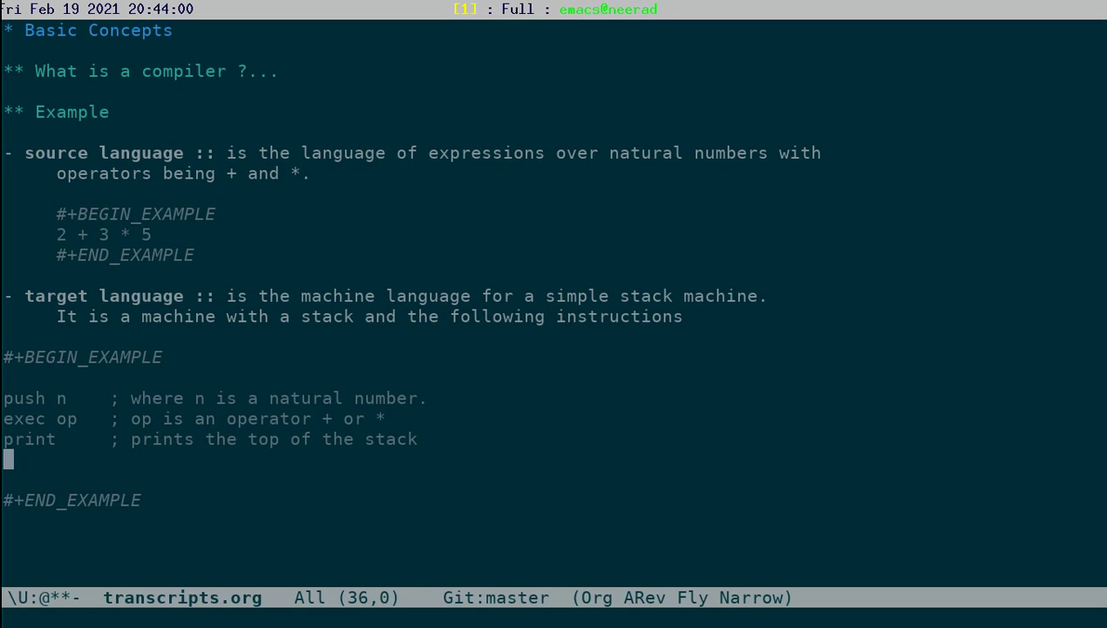
key("Up")
key("Up")
key("Up")
key("Right")
key("Right")
key("Right")
key("Right")
key("Right")
key("Right")
key("Right")
key("Right")
key("Right")
key("Right")
key("Right")
key("Right")
key("Right")
key("Right")
key("Right")
key("Down")
key("Left")
key("Left")
key("Left")
key("Left")
key("Left")
key("Left")
key("Left")
key("Left")
key("Left")
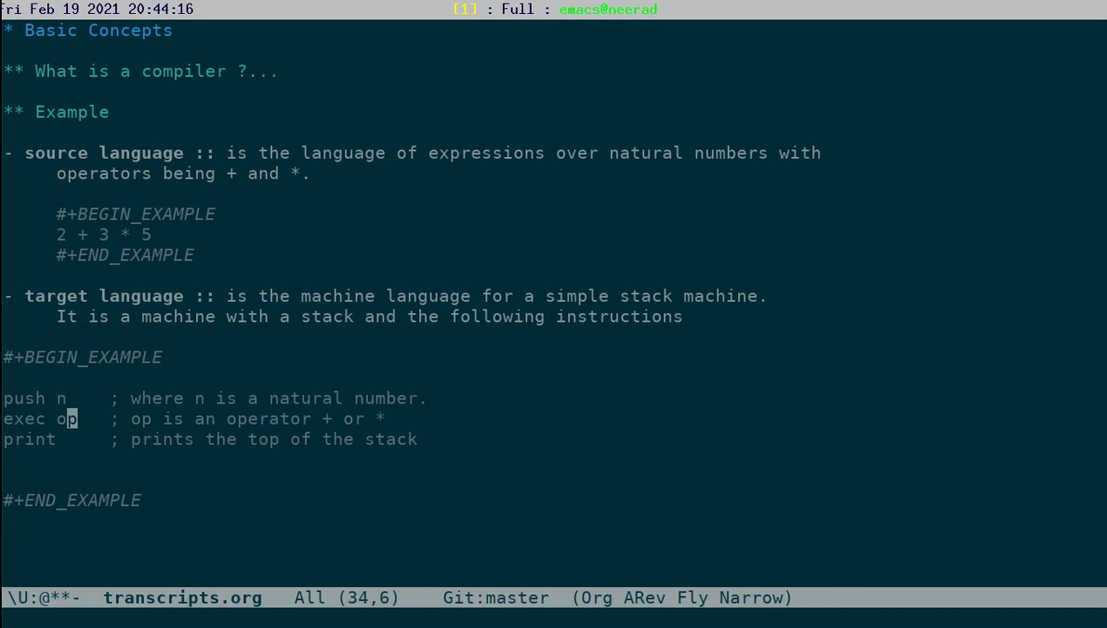
key("Down")
key("Down")
key("Up")
key("Up")
key("Up")
key("Up")
key("Up")
key("Up")
key("Up")
key("Up")
key("Up")
key("Up")
key("Up")
key("Up")
key("Up")
key("Down")
key("Down")
key("Down")
key("Down")
key("Down")
key("Down")
key("Down")
key("Down")
key("Down")
key("Down")
key("Down")
key("Down")
key("Down")
key("Down")
key("Down")
key("Down")
key("Down")
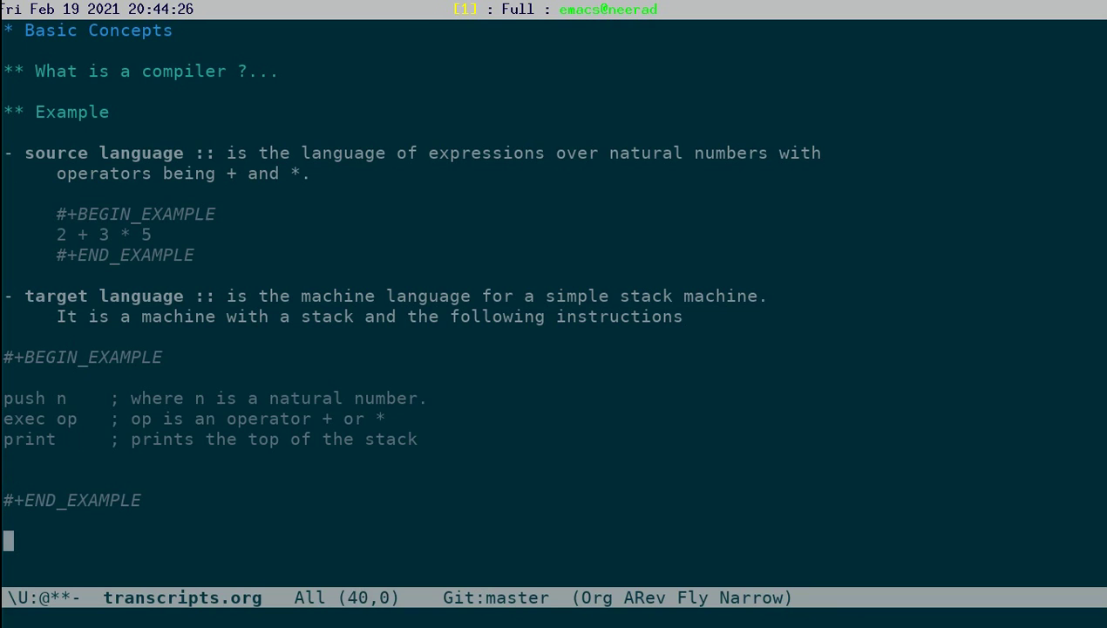
Create a new example block starting with '2 + 3 * 5 compiles to'.
type("<e")
key("Tab")
type("2 + 3 * 5    compiles to")
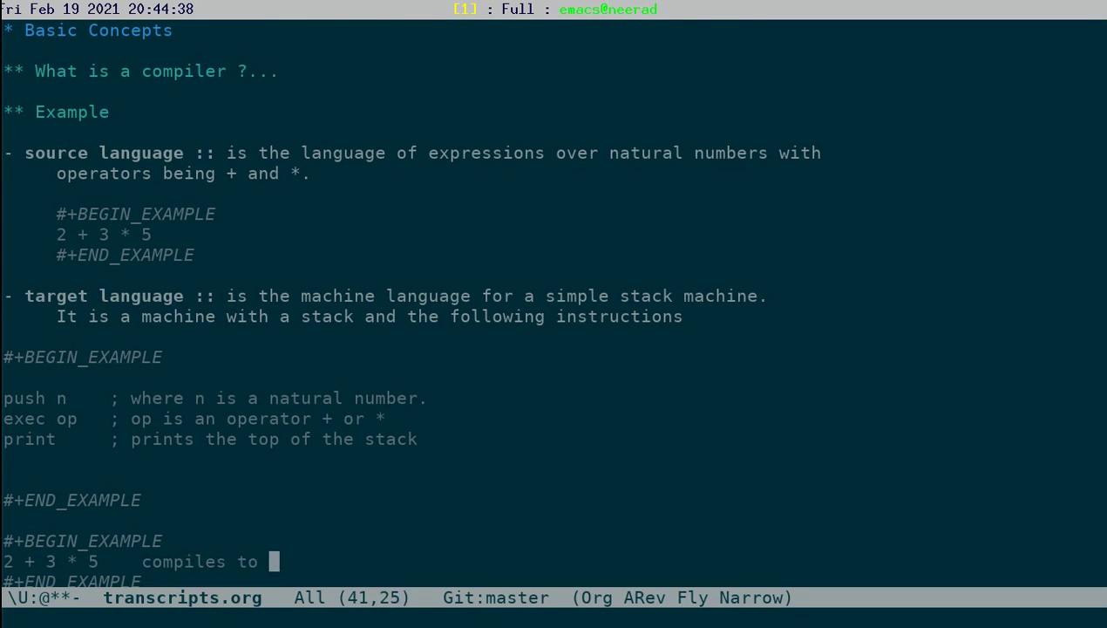
key("Return")
key("Return")
key("Up")
key("Return")
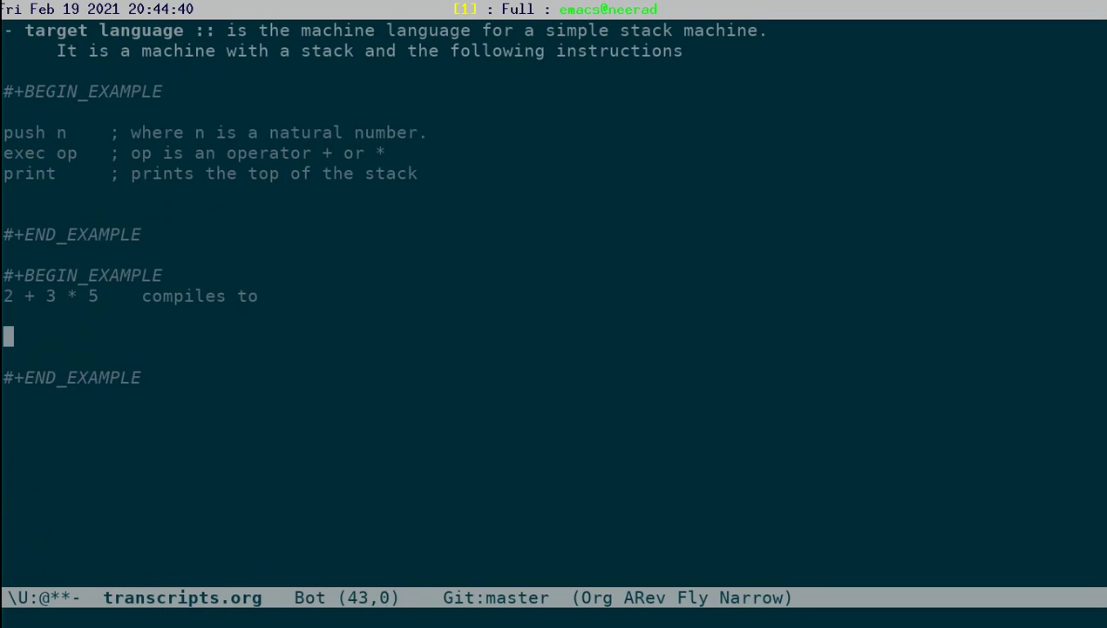
List the compiled code: push 2, push 3, push 5, exec *, exec +, print on separate lines.
type("push 2")
key("Return")
type("push ")
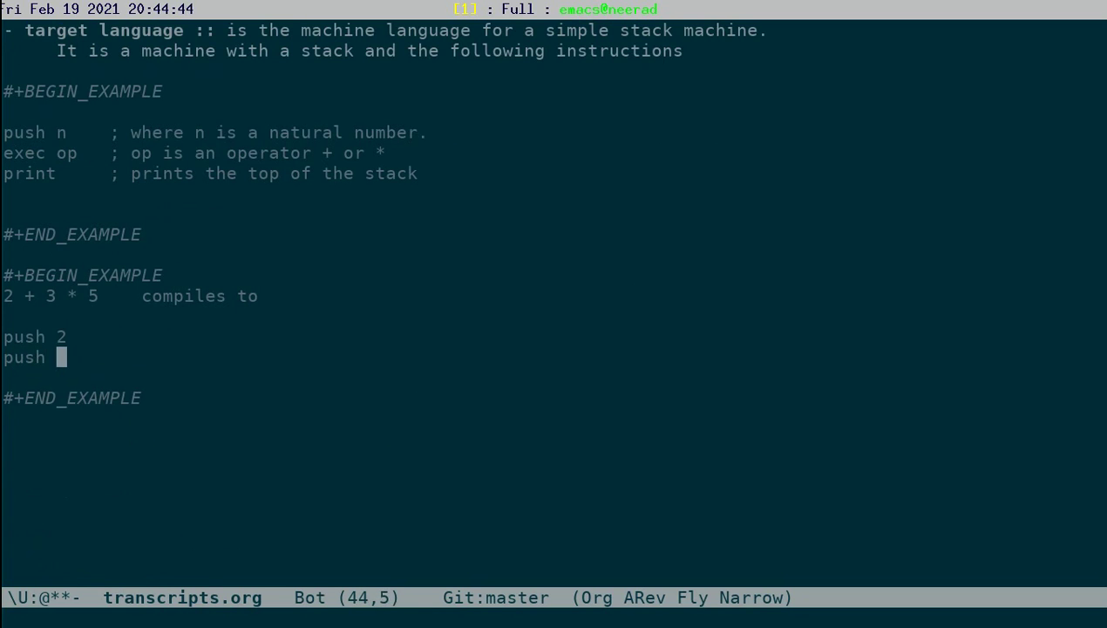
type("3")
key("Return")
type("pus")
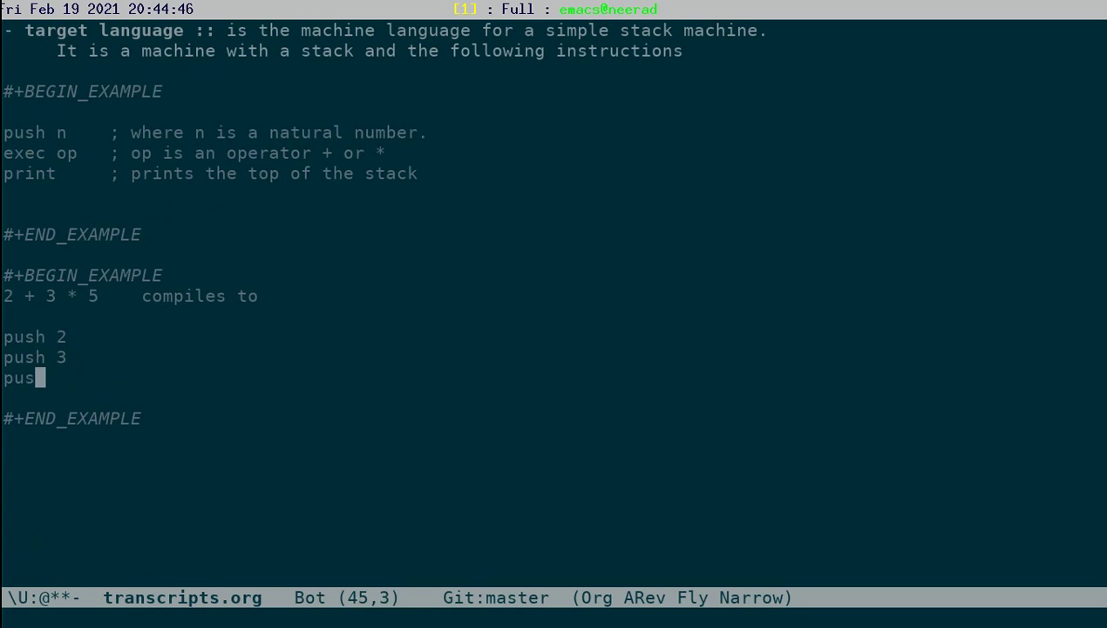
type("h 5")
key("Return")
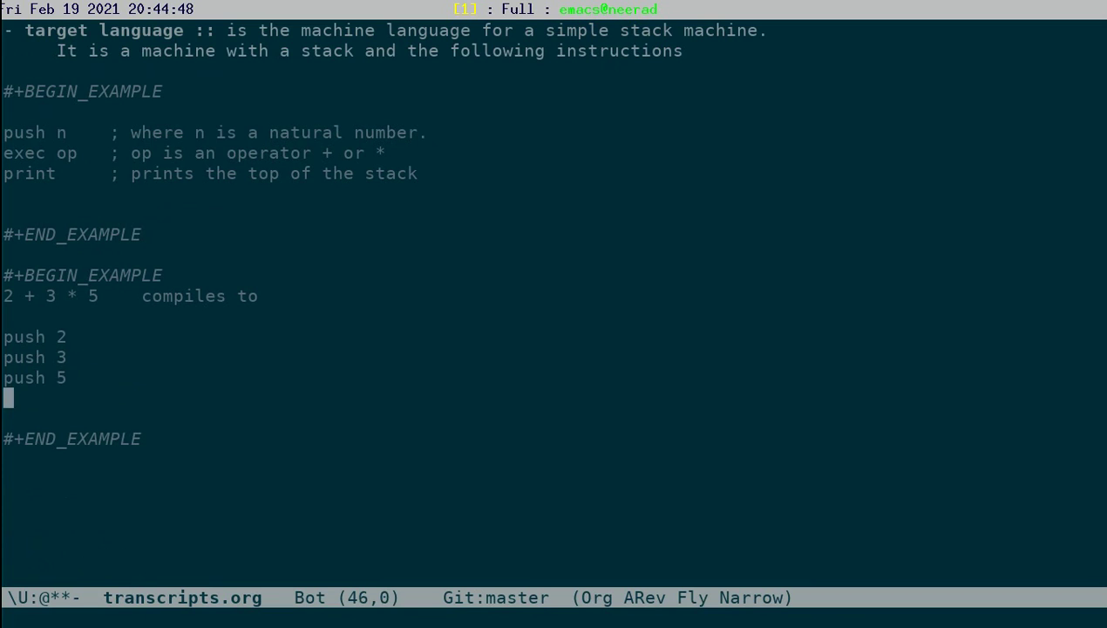
type("exec ")
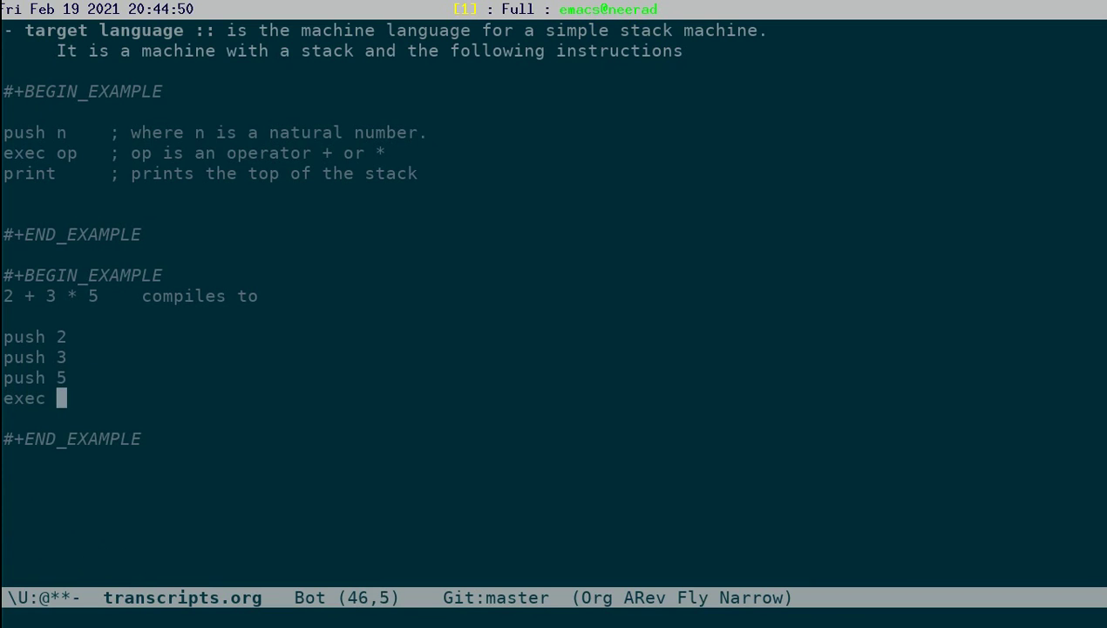
type("*")
key("Return")
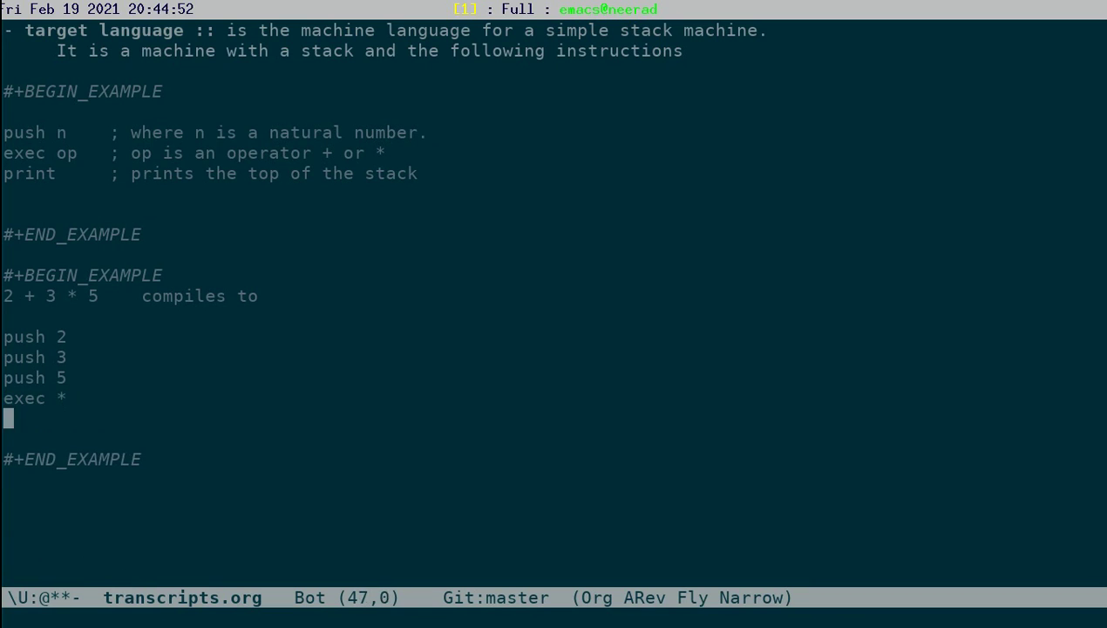
type("exec +")
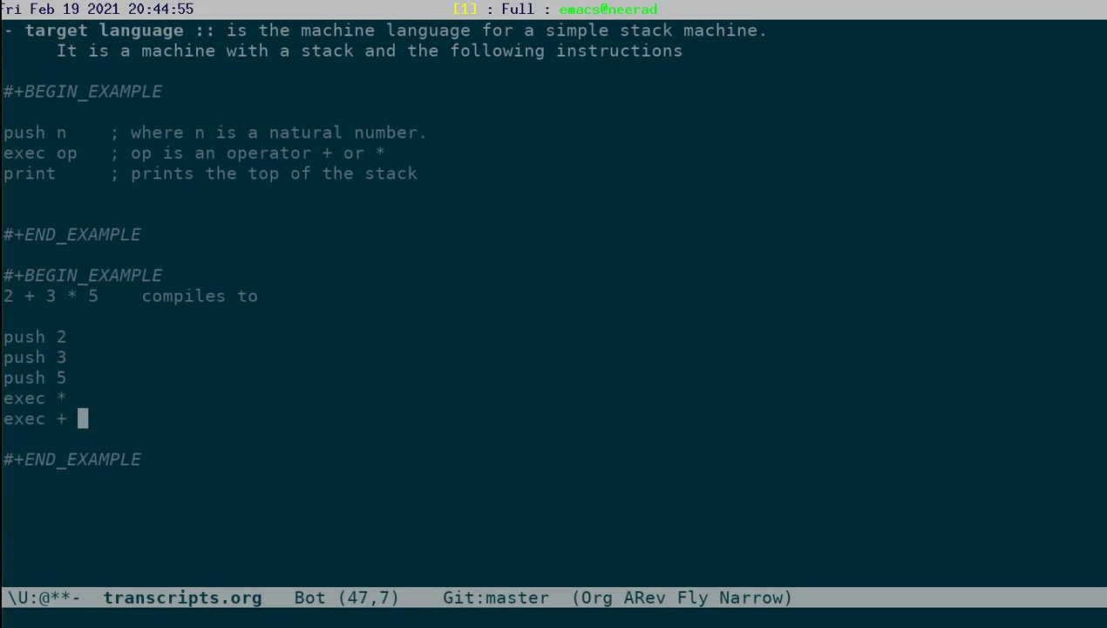
key("Return")
type("print")
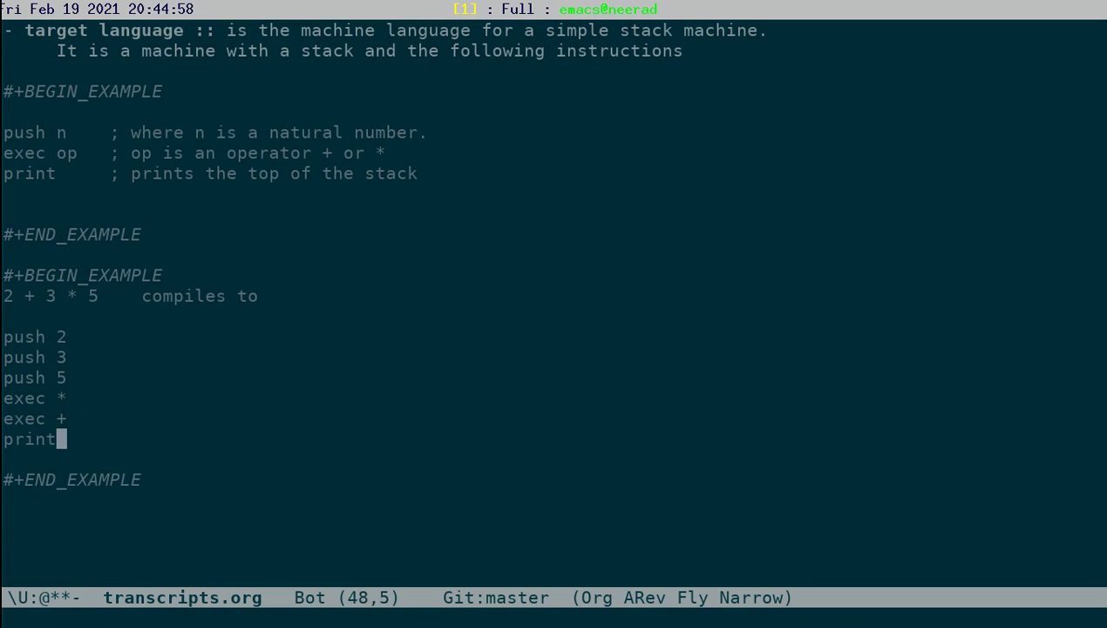
key("Up")
key("Up")
key("Up")
key("Up")
key("Up")
key("Up")
key("Up")
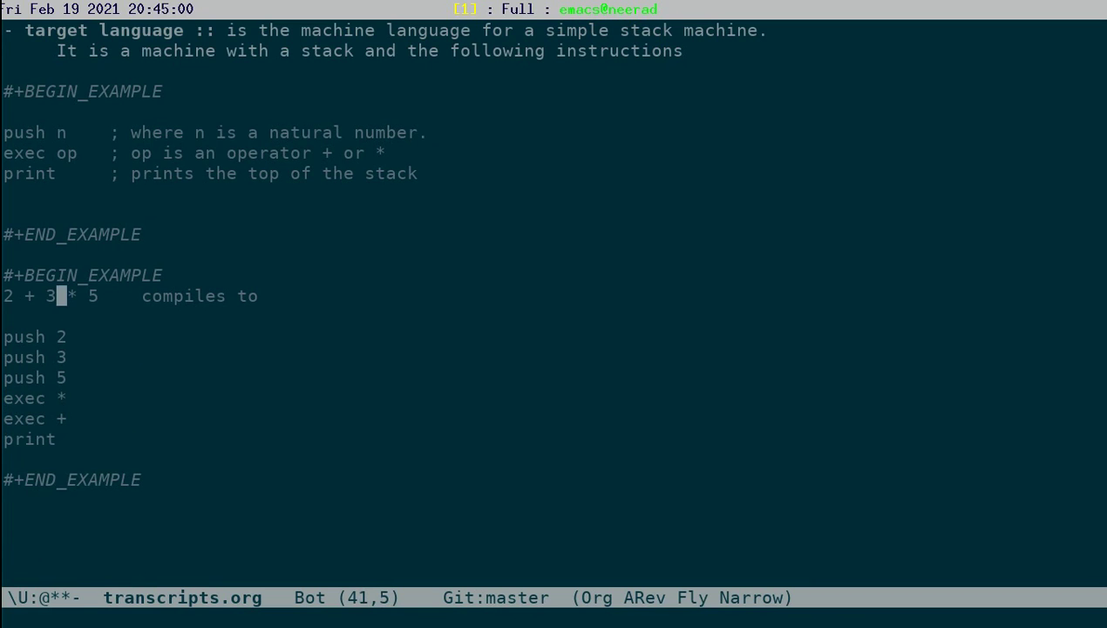
key("Up")
key("Up")
key("Up")
key("Up")
key("Up")
key("Up")
key("Up")
key("Up")
key("Up")
key("Up")
key("Up")
key("Up")
key("Up")
key("Up")
key("Up")
key("Up")
key("Up")
key("Up")
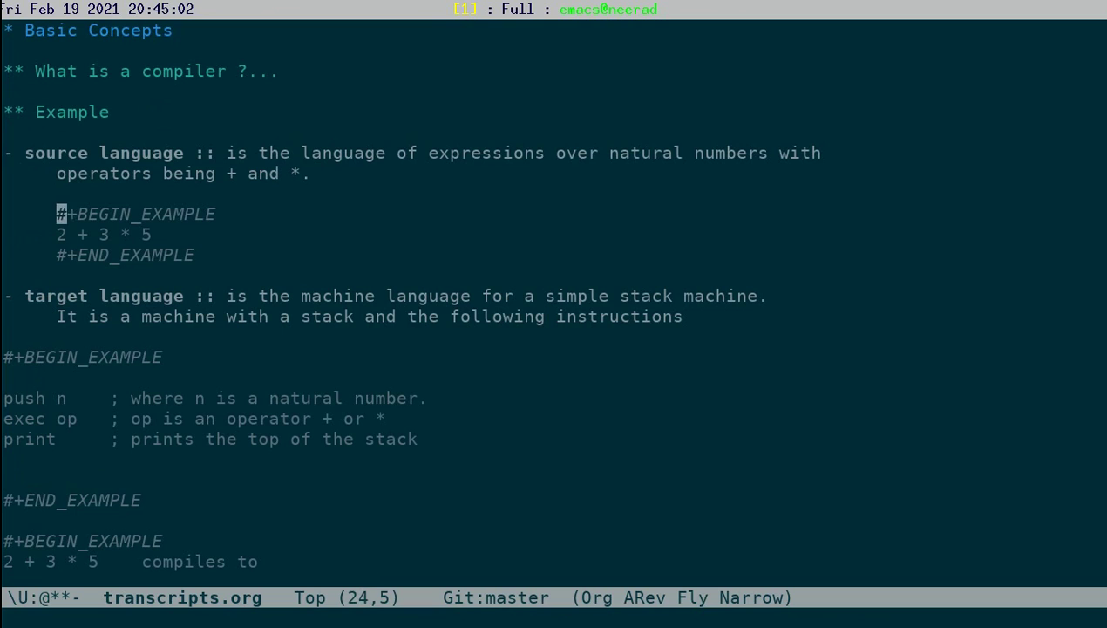
Add a '** Representation of programs' heading below the Example section.
key("Up")
key("Down")
key("Down")
key("Down")
key("Down")
key("Down")
key("Down")
key("Down")
key("Down")
key("Down")
type("** ")
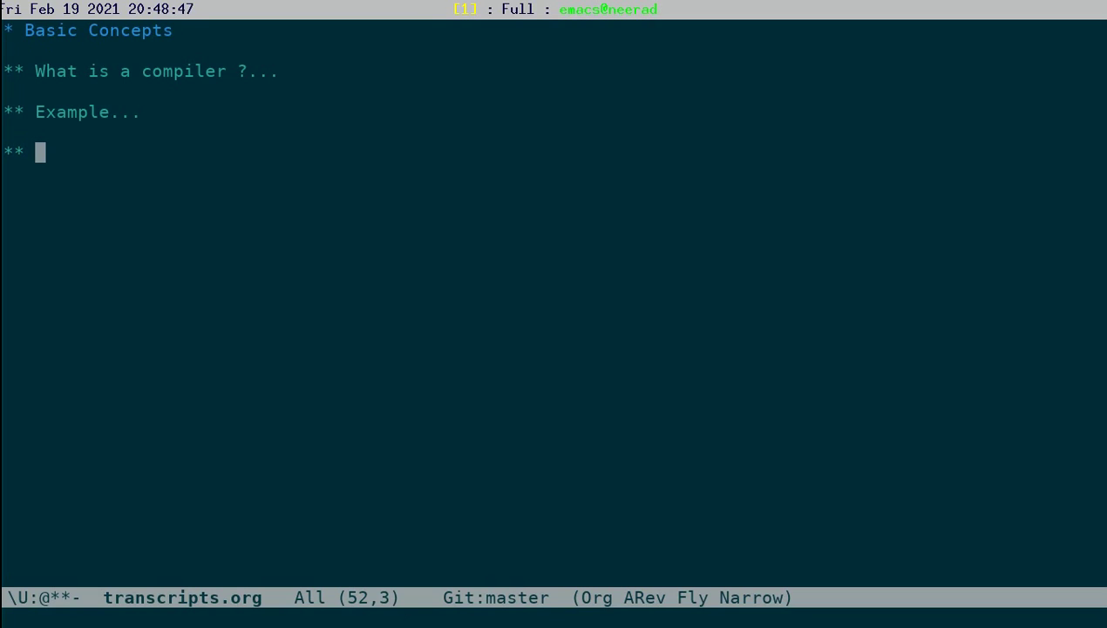
type("Representa")
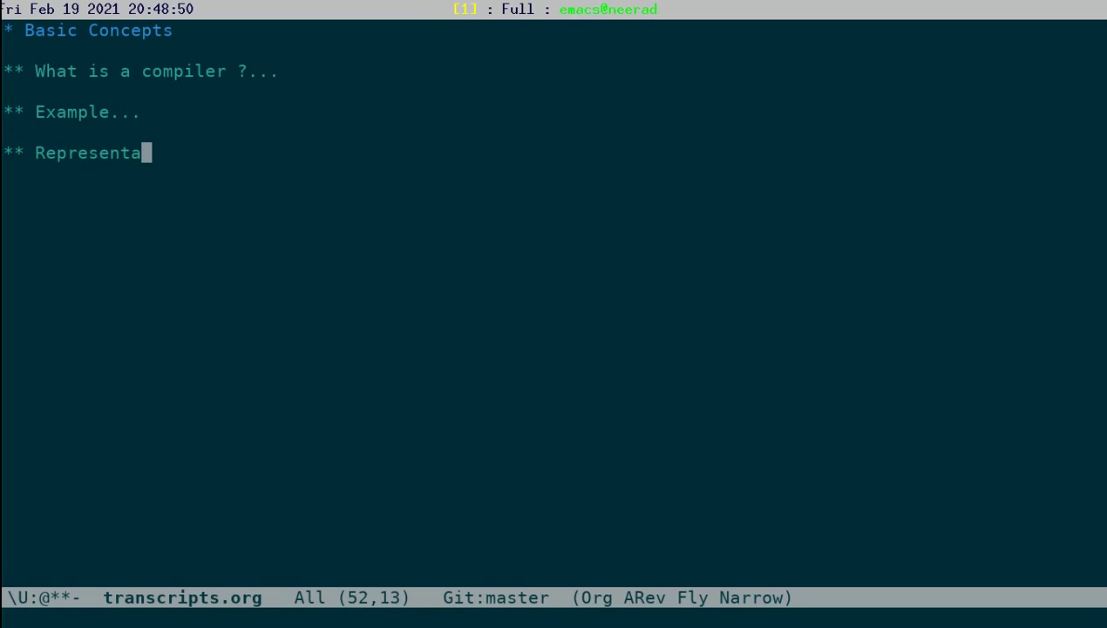
key("BackSpace")
type("ation of progr")
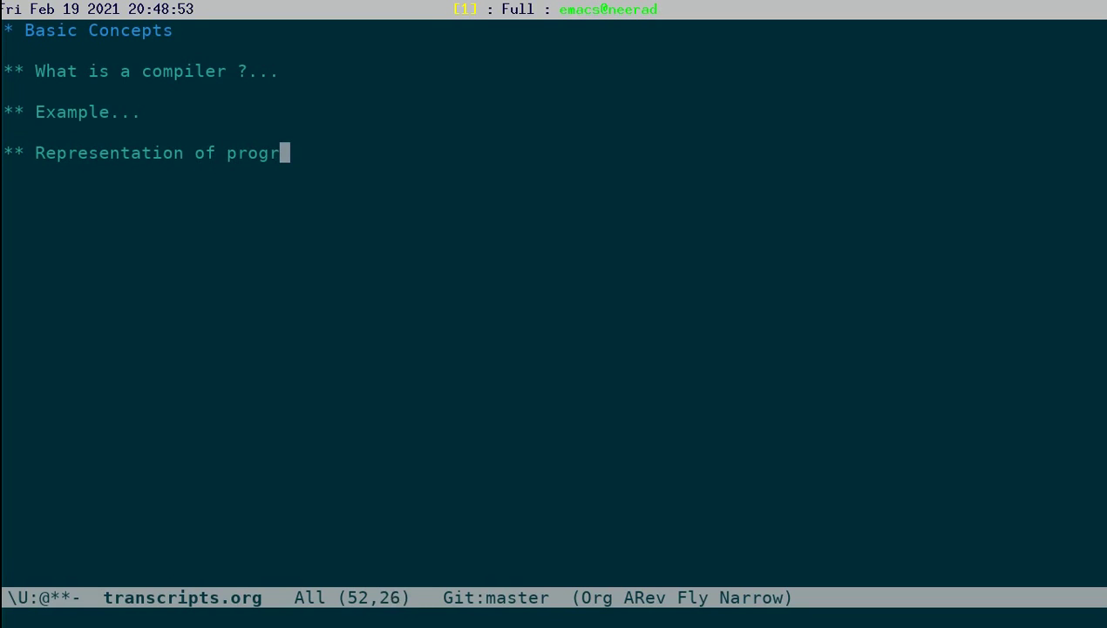
type("ams")
key("Return")
key("Return")
Add a wrapped 'User ::' item: presents the program as a string (as a file containing a string).
type("- User :")
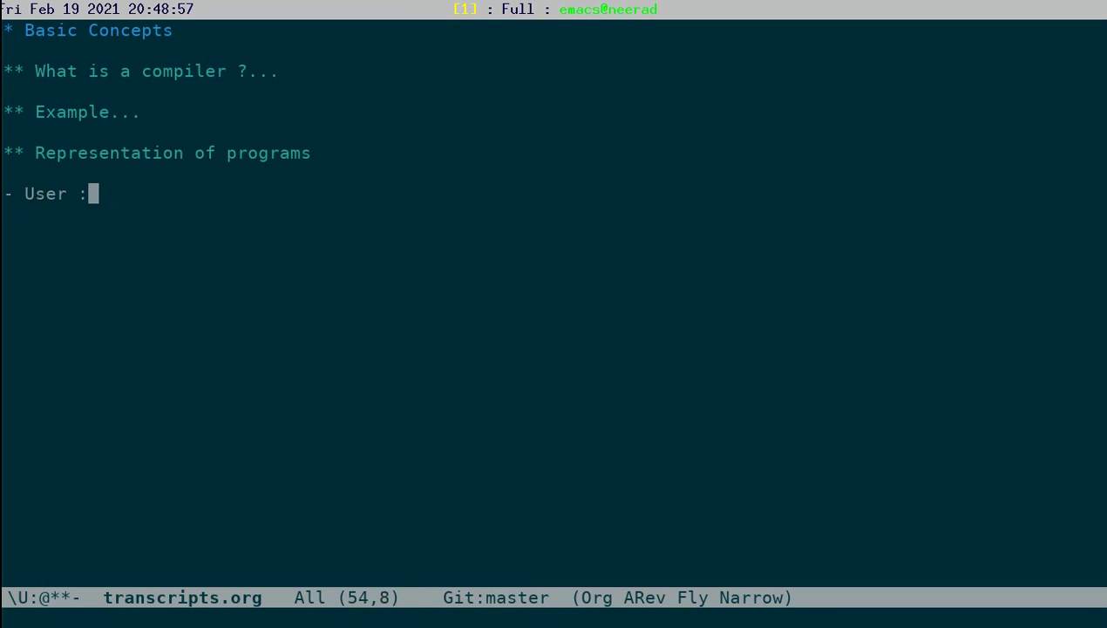
type(": Pre")
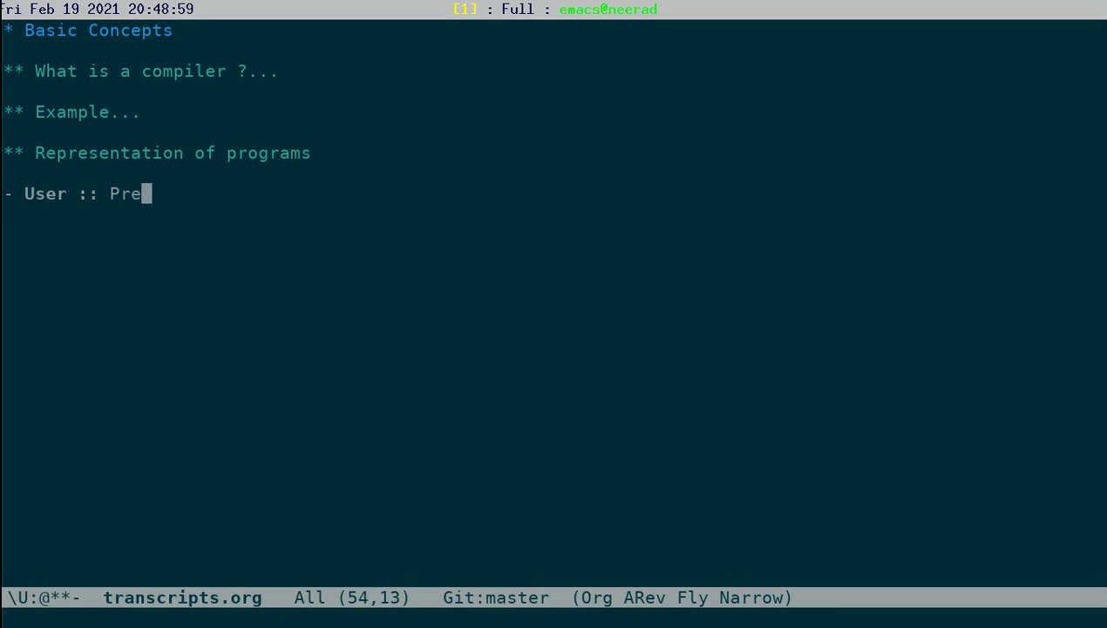
type("sents the progr")
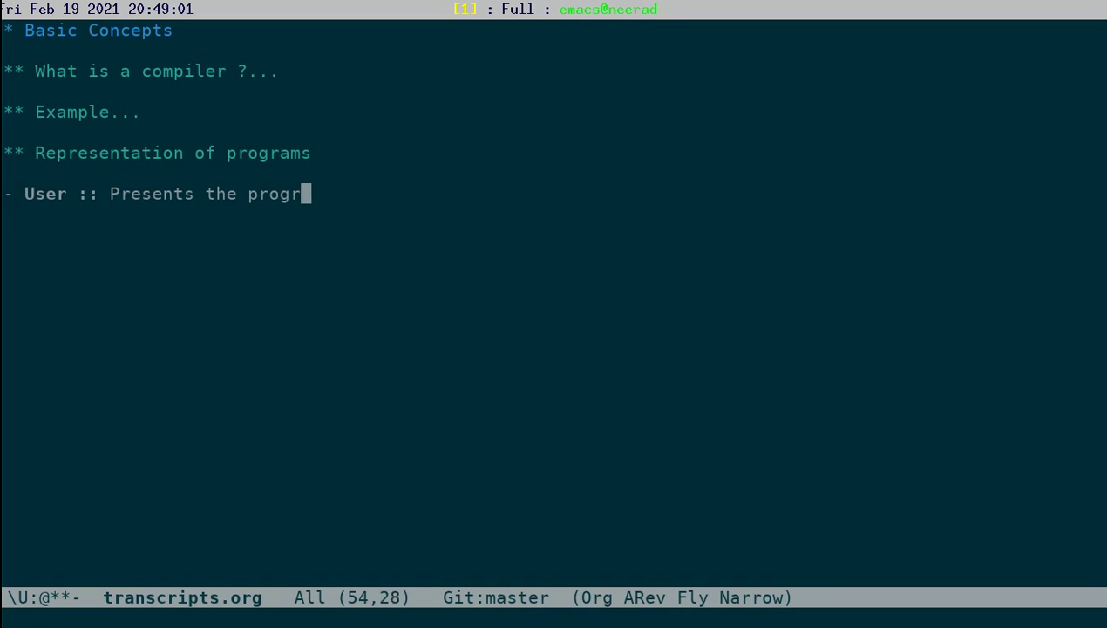
type("am as a strin")
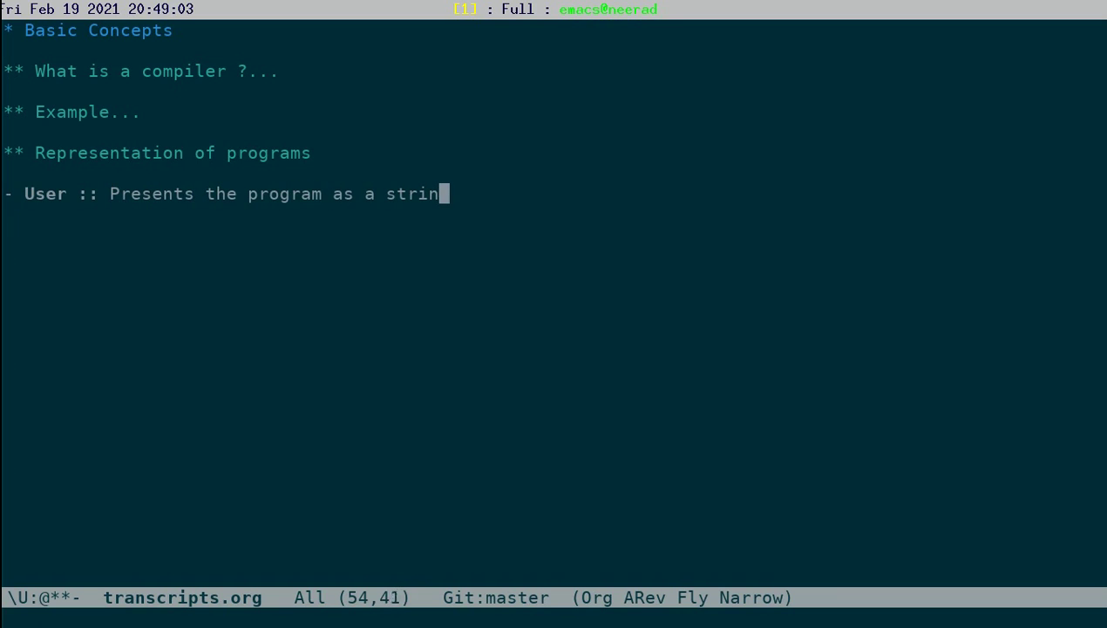
type("g (")
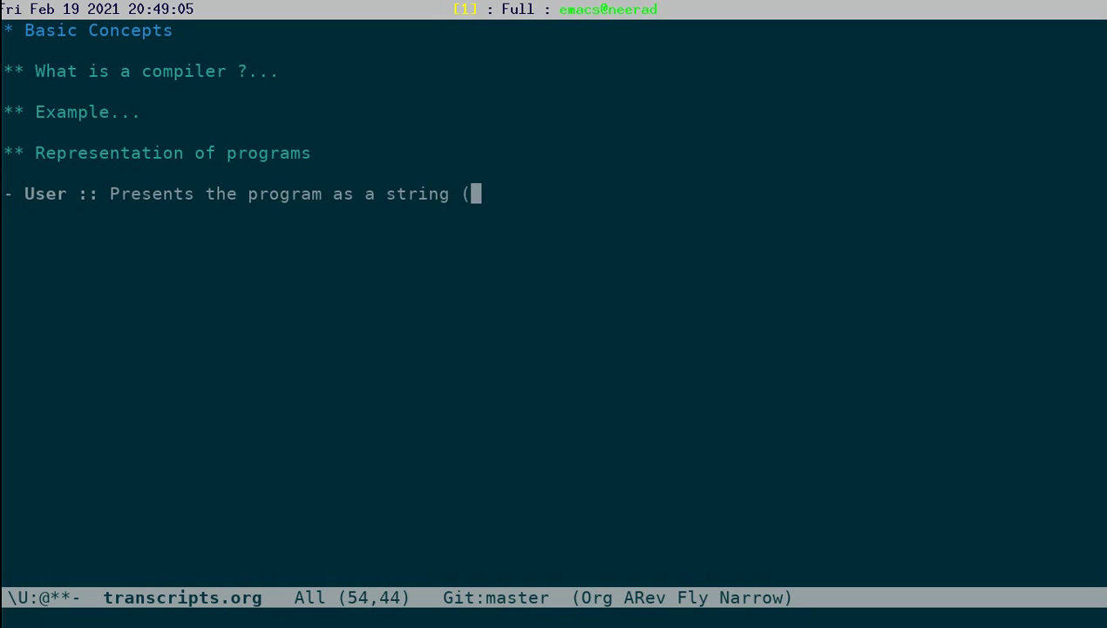
type("as afile")
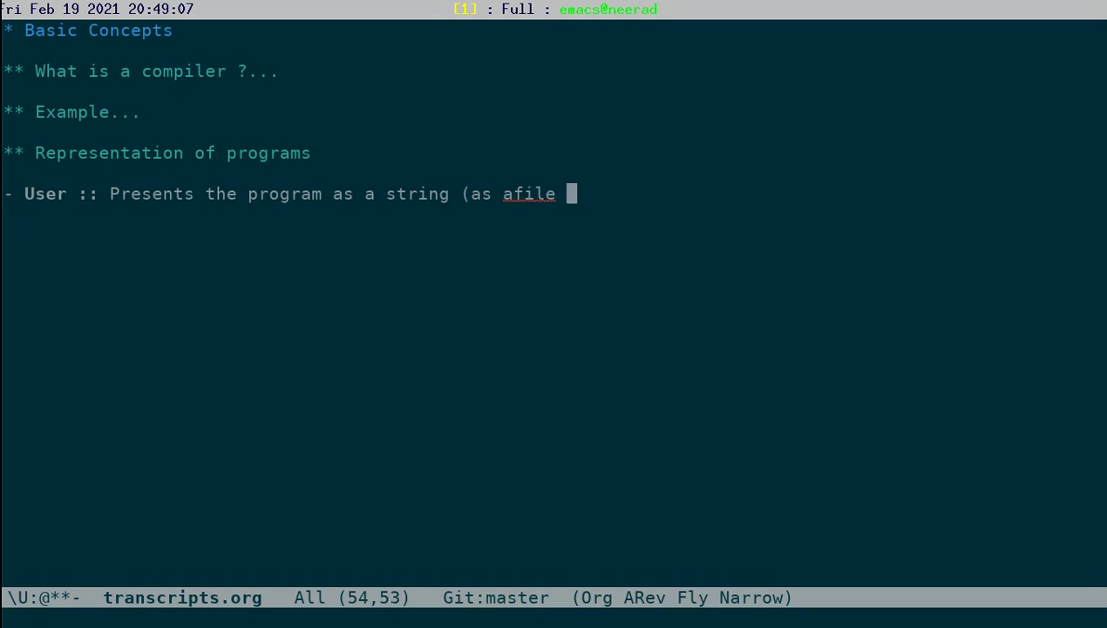
key("Left")
key("Left")
key("Left")
key("Left")
key("Left")
key("ctrl+e")
type("but that file")
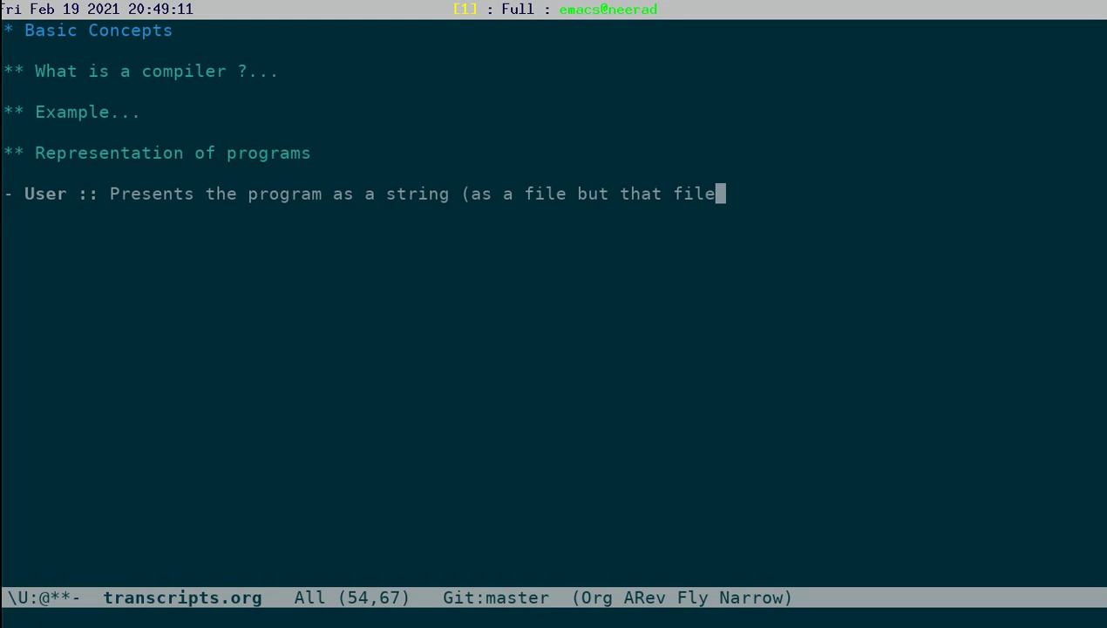
type(" con")
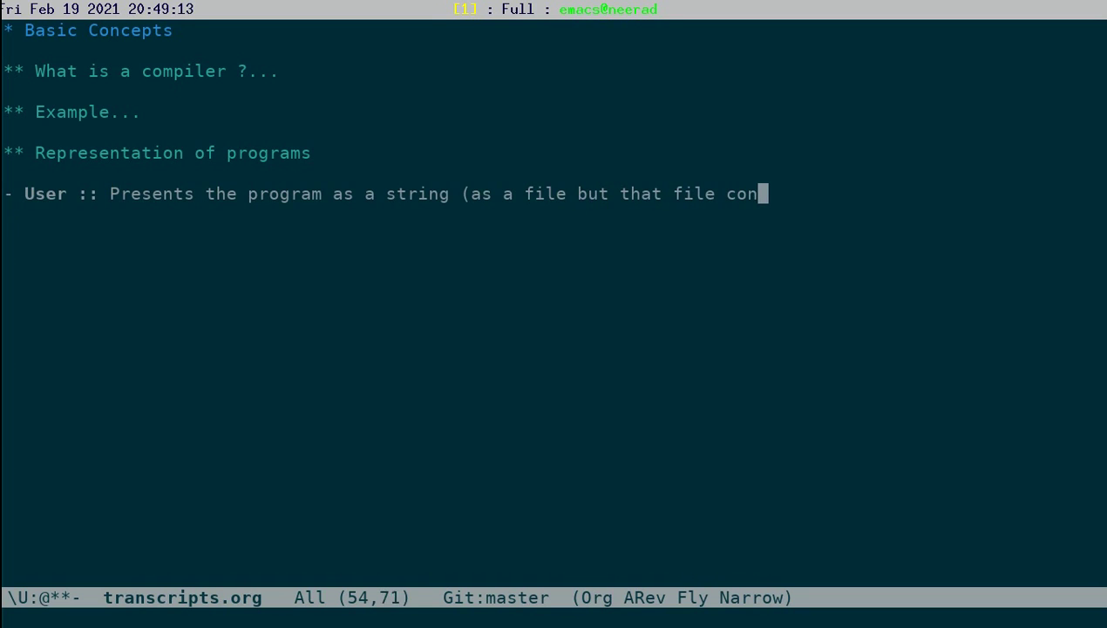
type("tains a string")
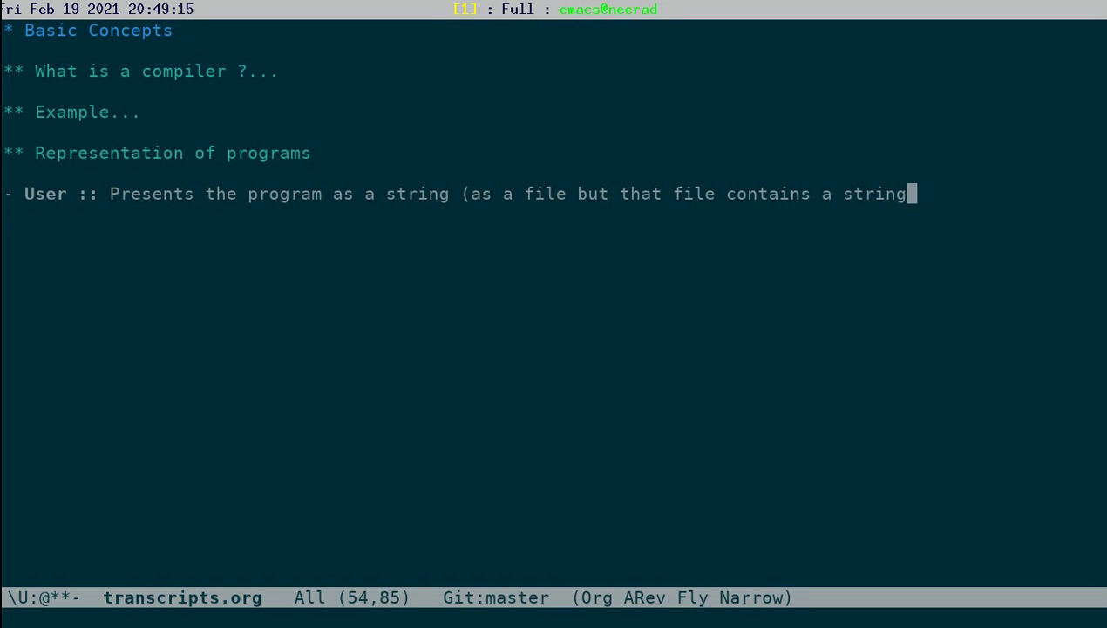
key("BackSpace")
type(")")
key("alt+q")
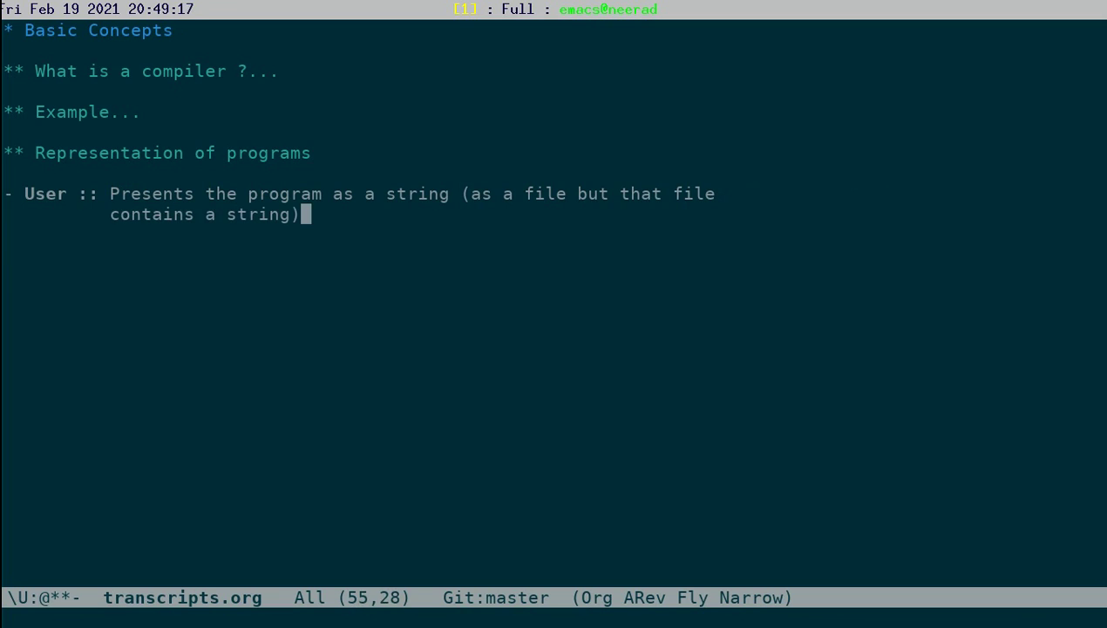
Add an 'Output of the compiler ::' item: machine code, also a string (as an executable file).
key("Return")
key("Return")
type("- Co")
key("BackSpace")
key("BackSpace")
type("Output of the compiler :: ")
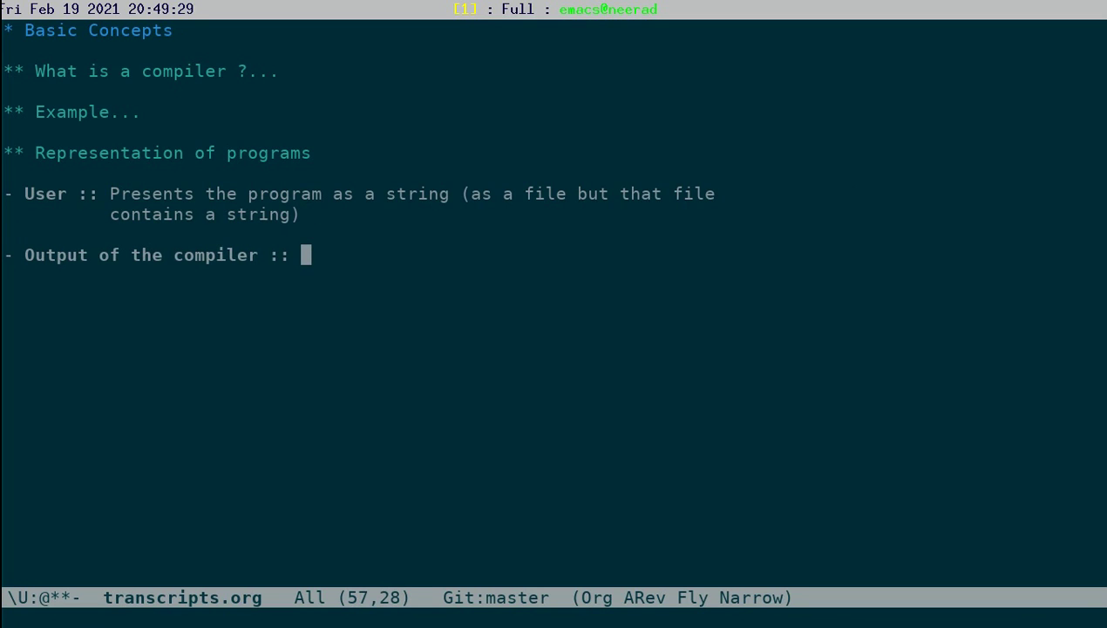
type("Machine code which is also a string ")
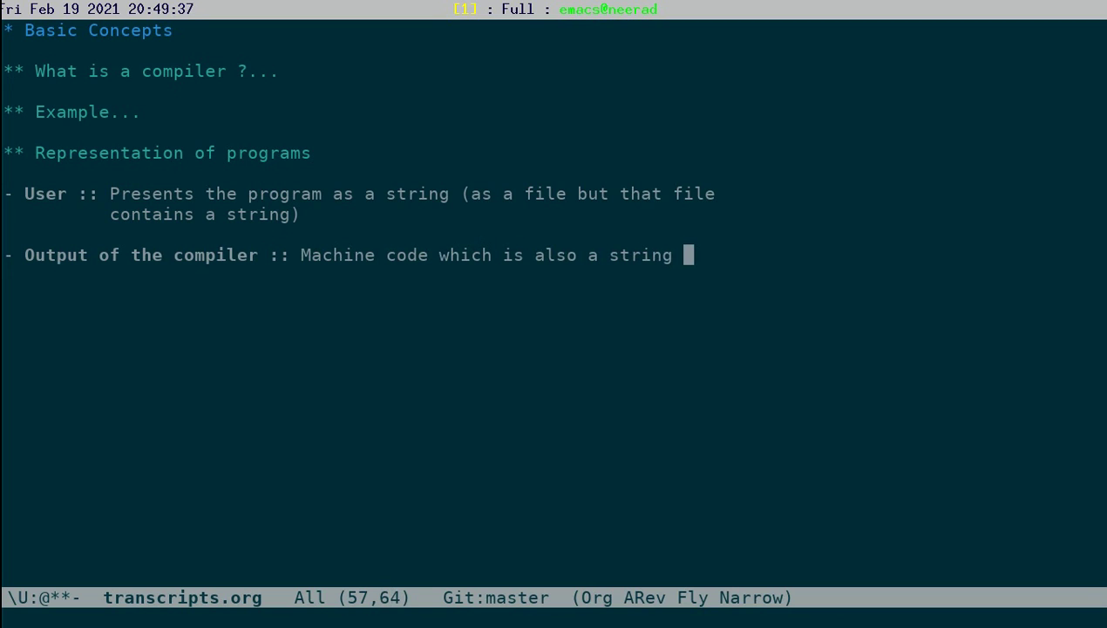
type("(as an executable file)")
key("Return")
key("Return")
key("Return")
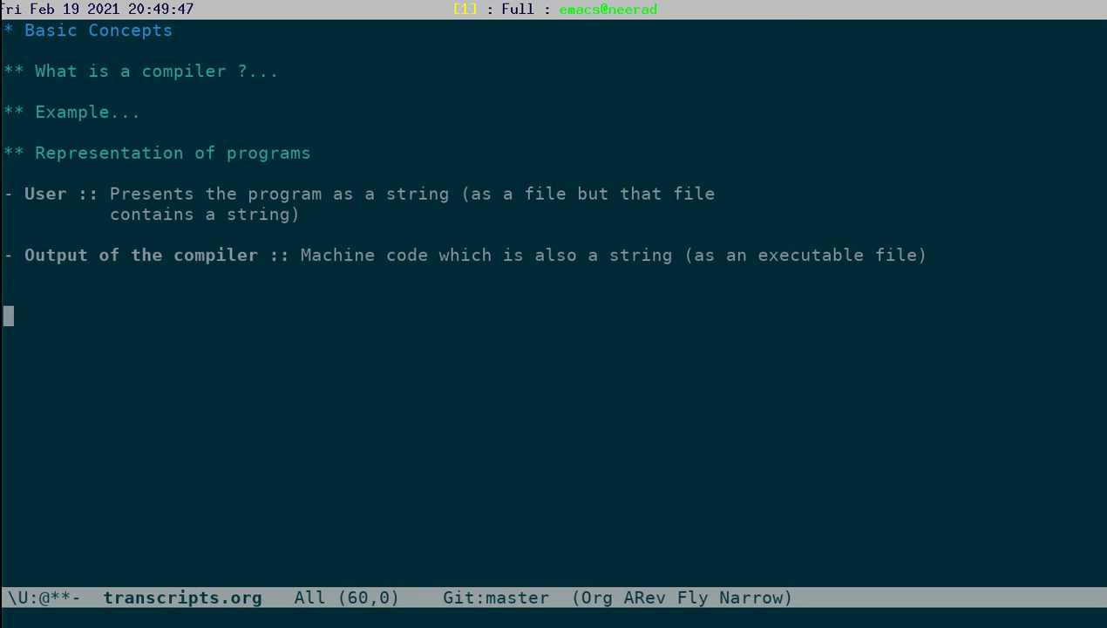
Type 'compiler : string -> string.' then item '1. Not all strings are valid programs. "2+" is not a valid program.'.
type("compi")
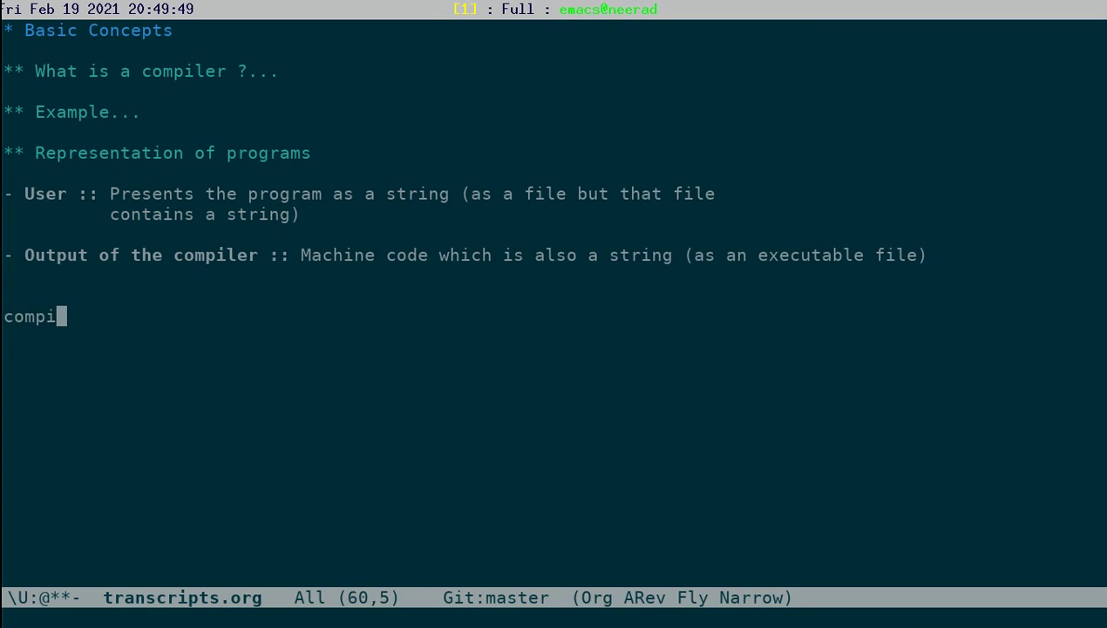
type("ler : st")
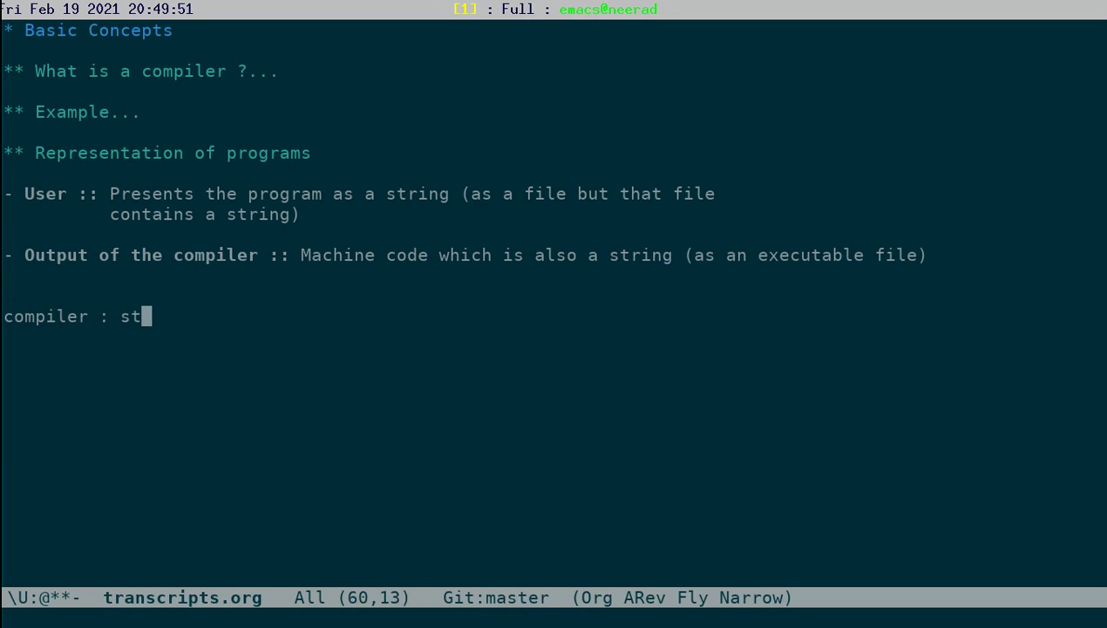
type("ring -> string")
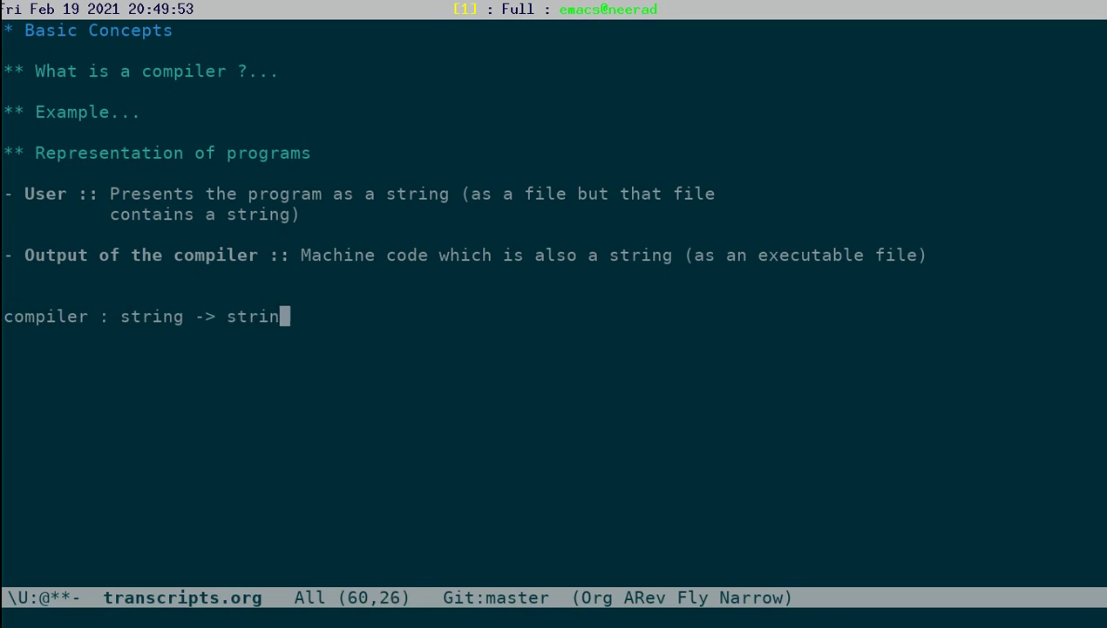
type(".")
key("Return")
key("Return")
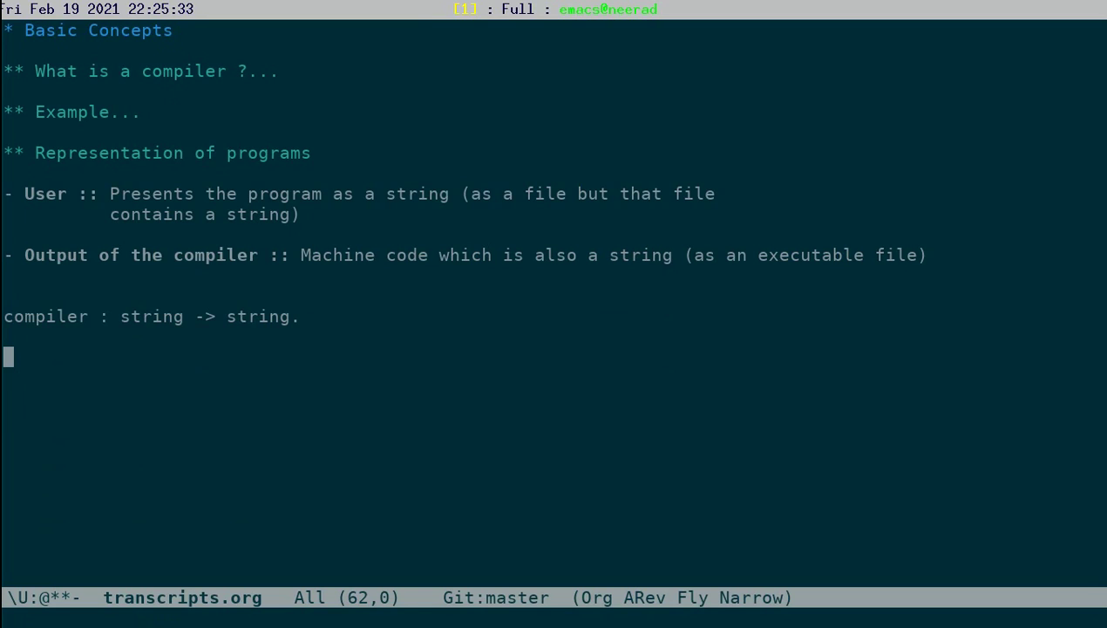
key("Return")
type("1. Not all st")
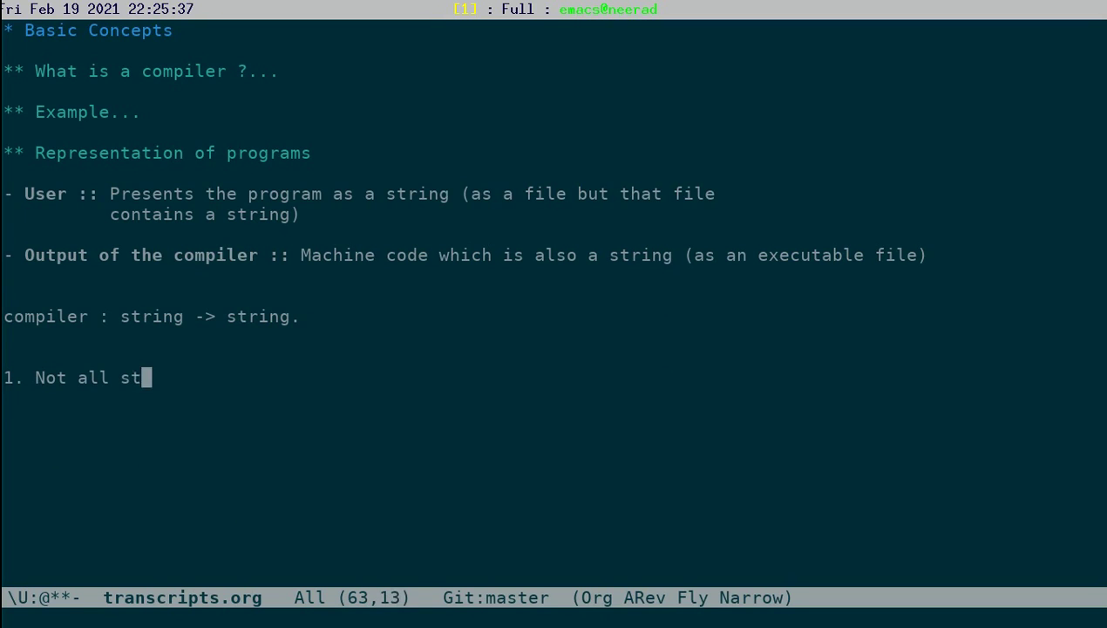
type("rings are v")
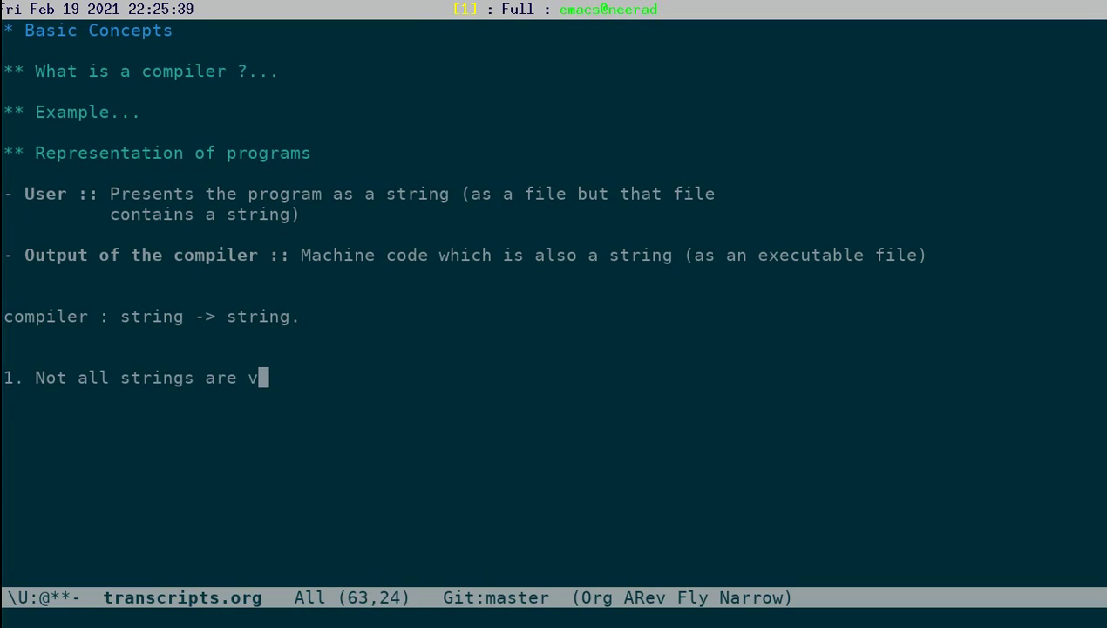
type("alid p")
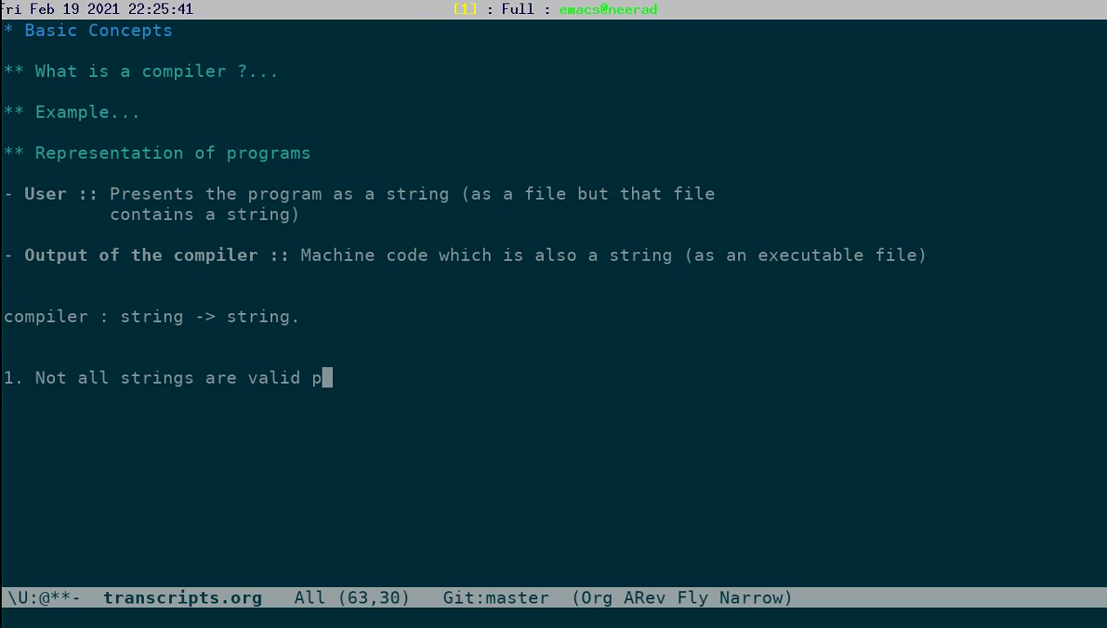
type("rograms. ")
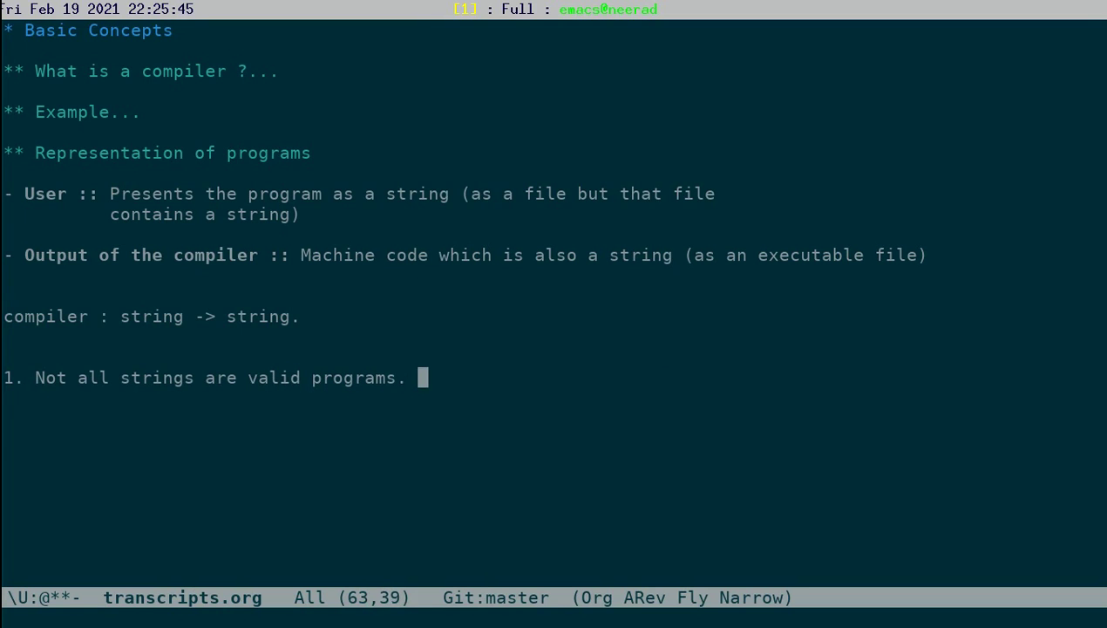
type("\"2+")
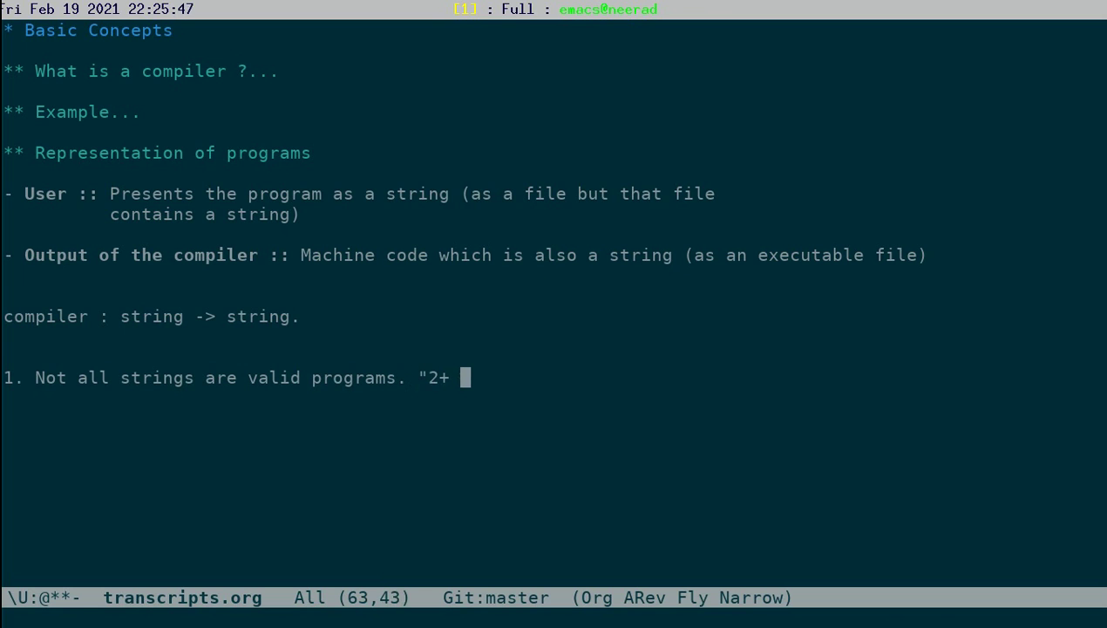
key("BackSpace")
type("\" is n")
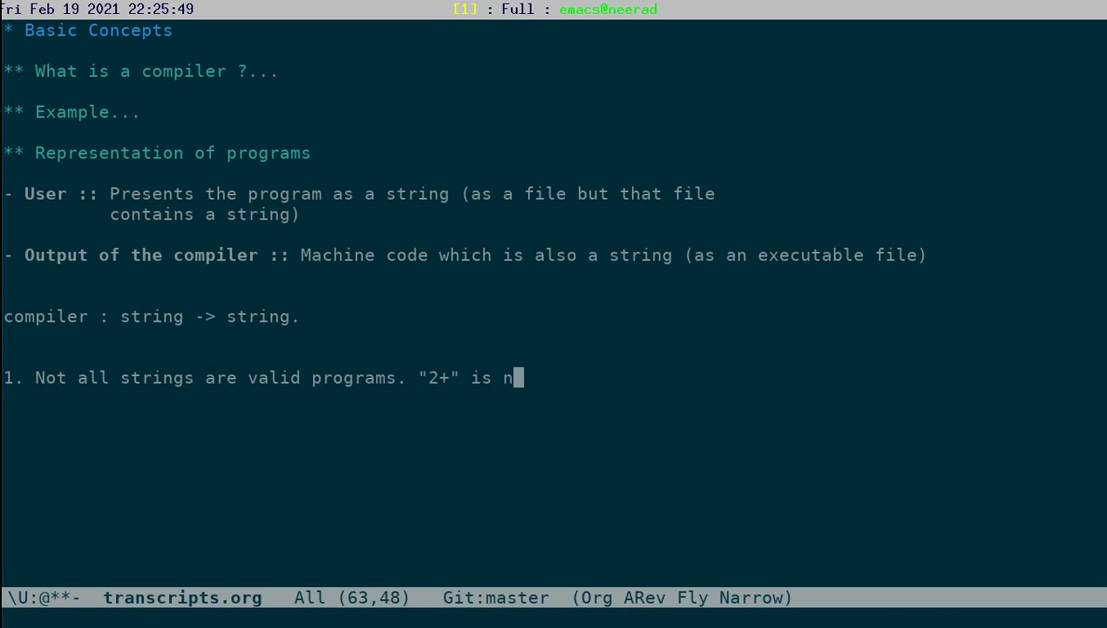
type("ot a valid ")
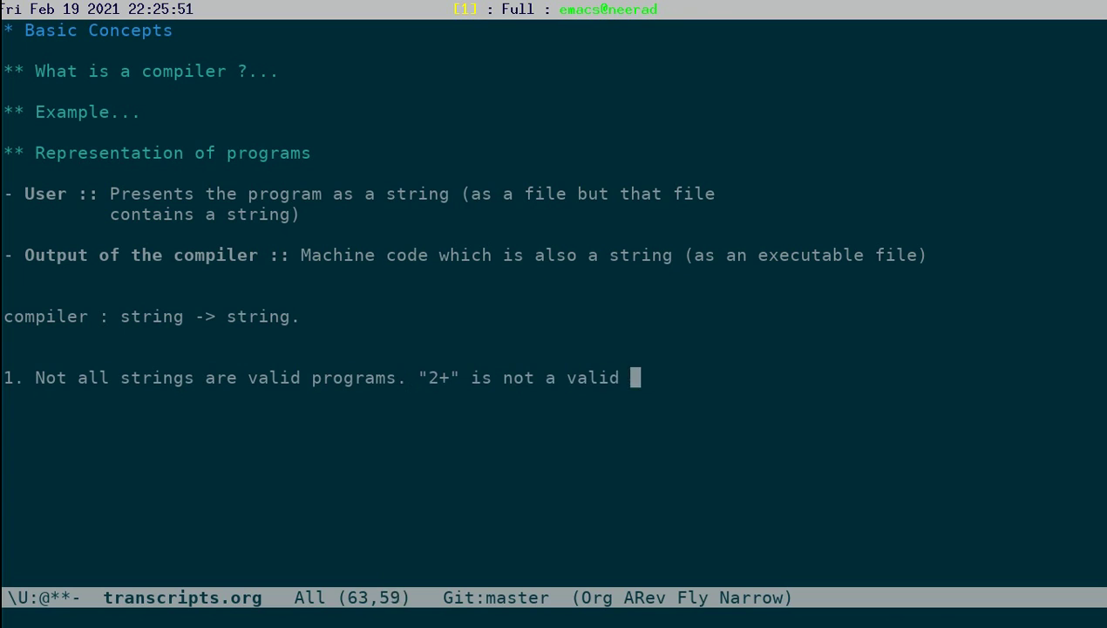
type("program.")
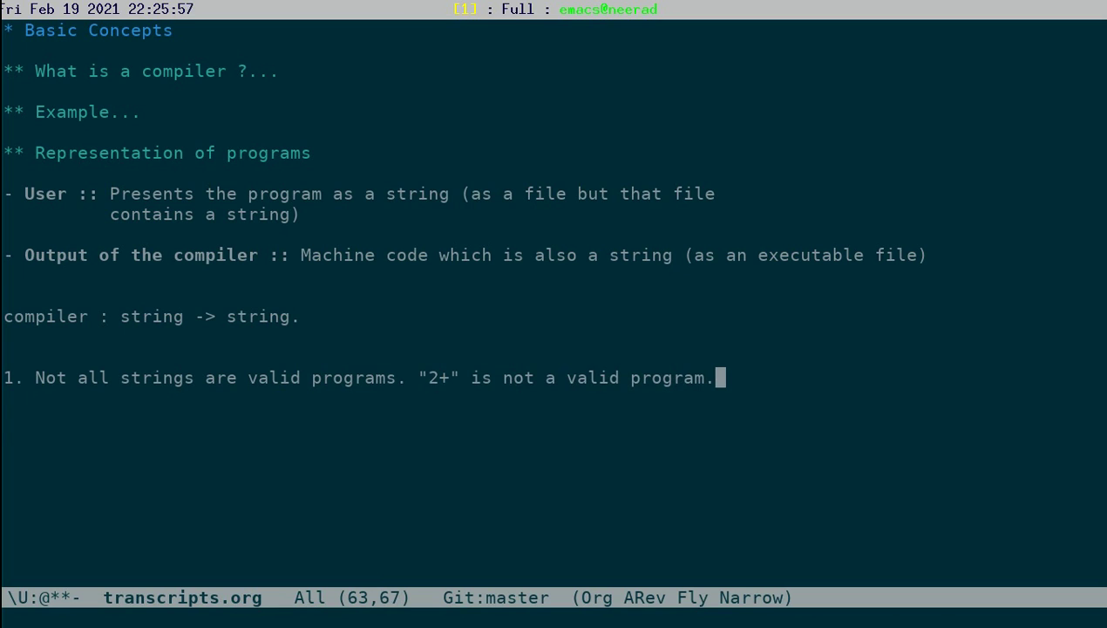
key("Return")
key("Return")
Add item '2. Strings are not convenient to process for the compiler.' and the chain L_s => L_1 => L_2 ... => Lₜ.
type("2. ")
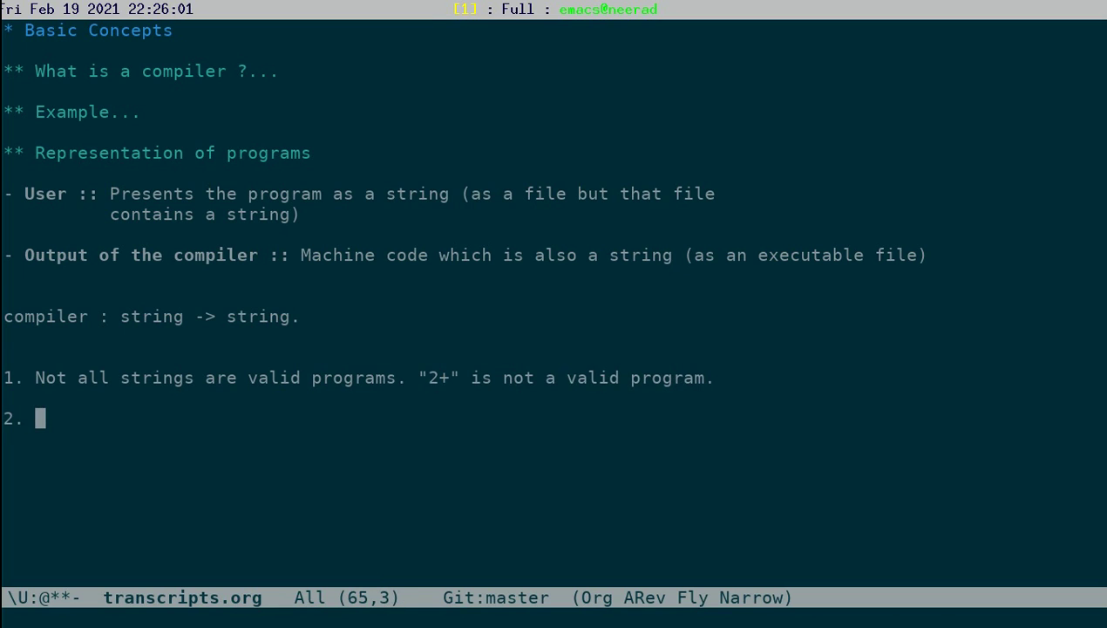
type("Strings are not conv")
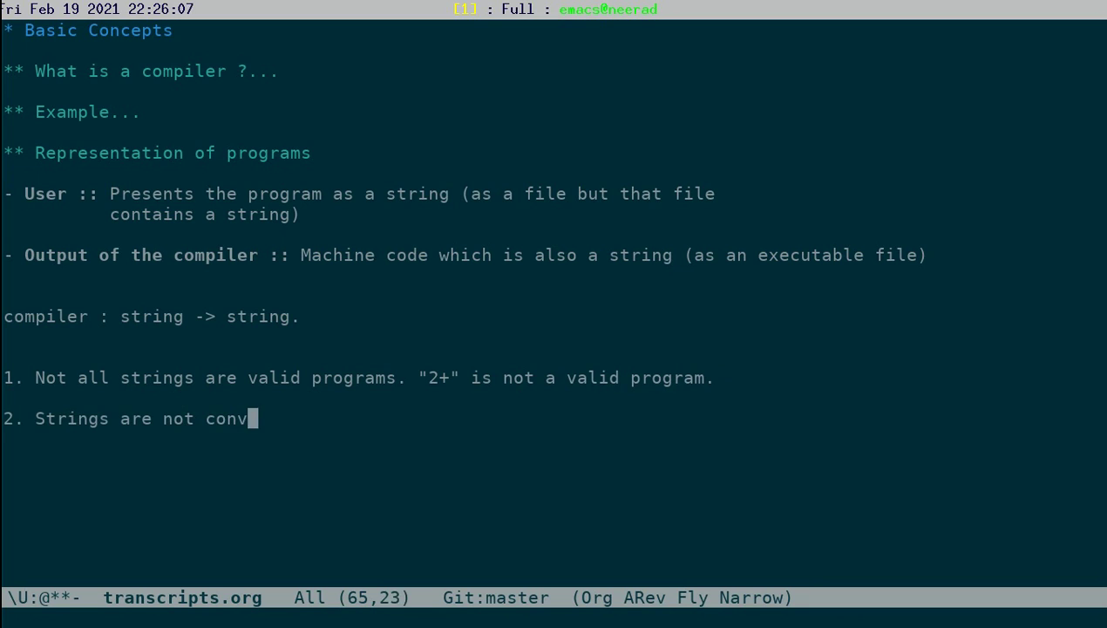
type("enient to pr")
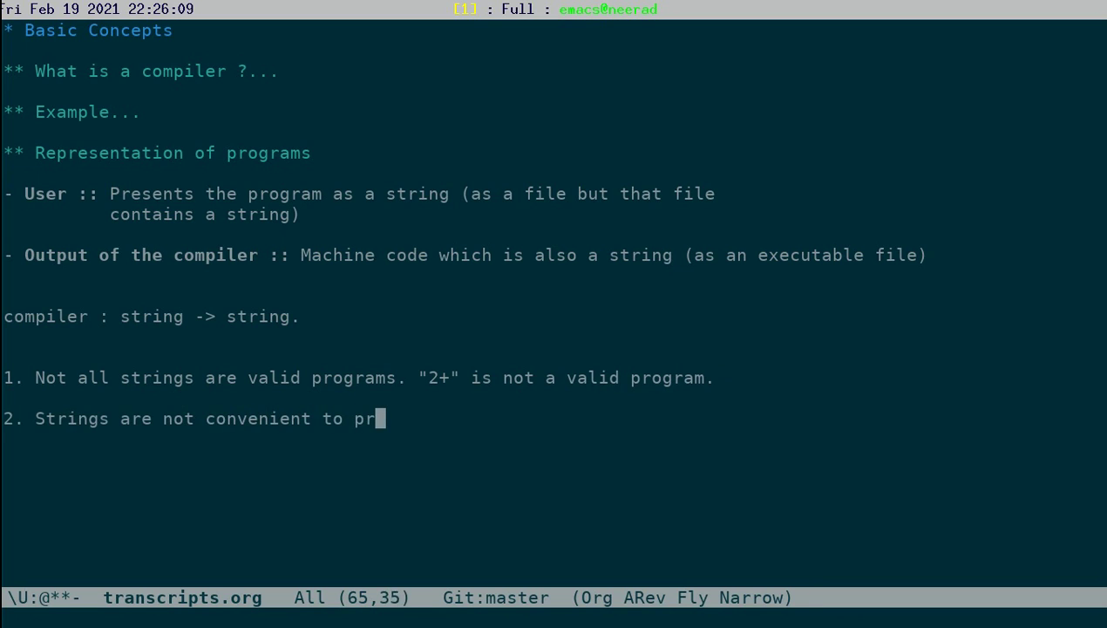
type("ocess for the c")
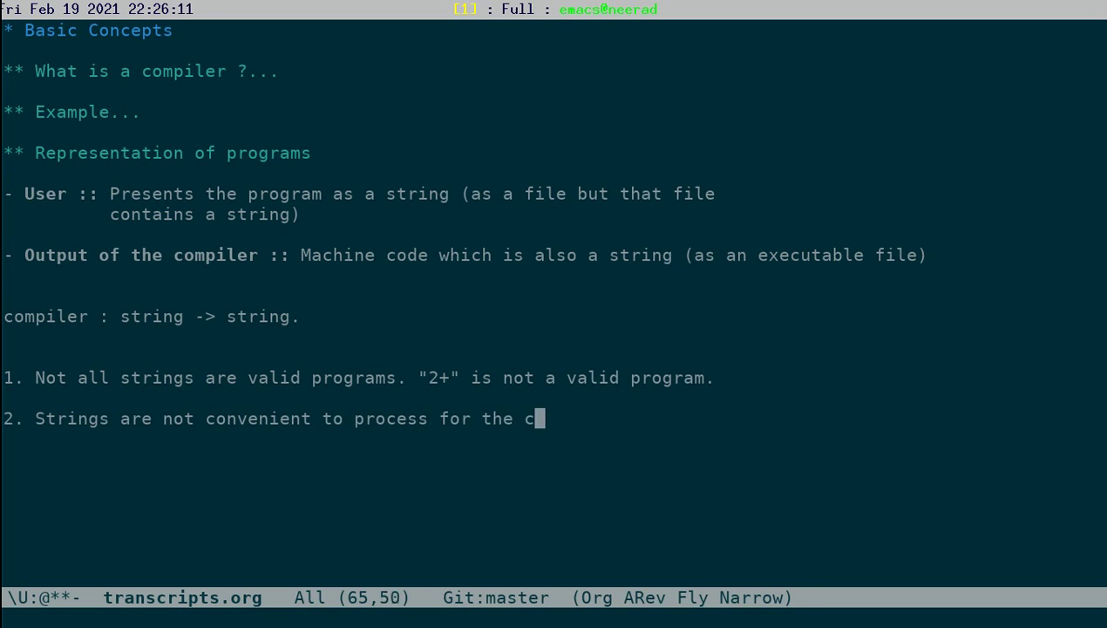
type("ompiler.")
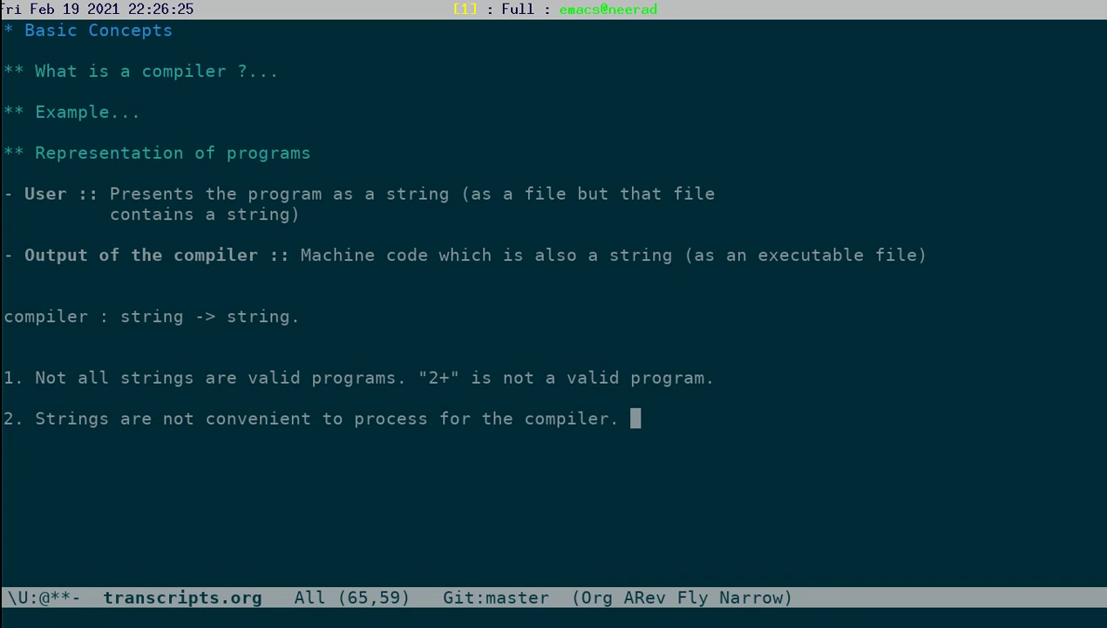
type("L_s")
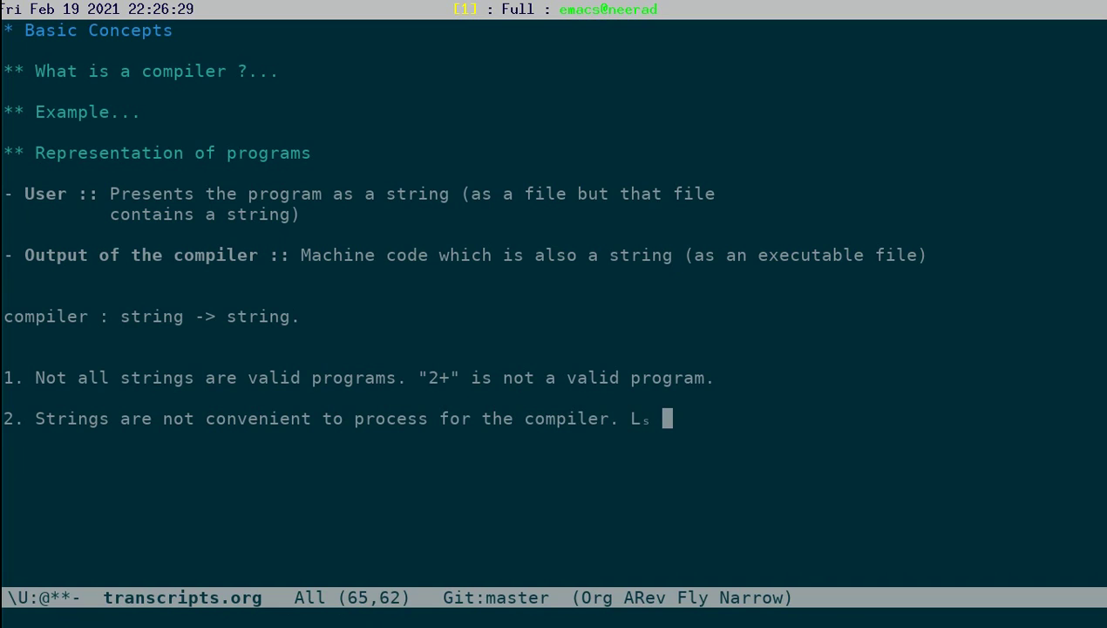
type(" =>L_1")
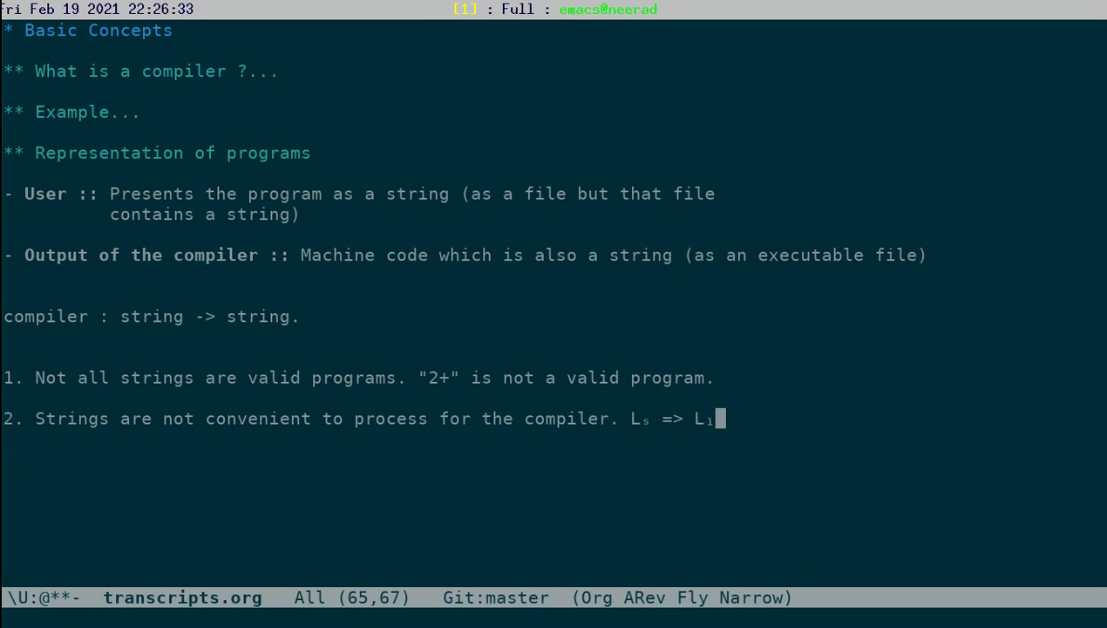
type(" => L_2 ")
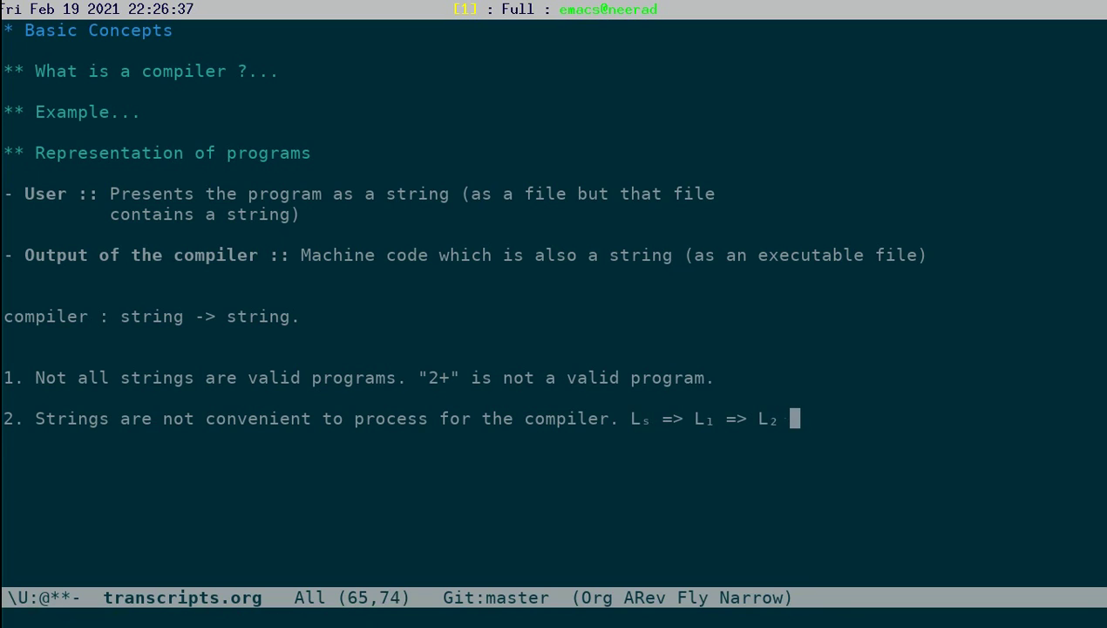
type("... => ")
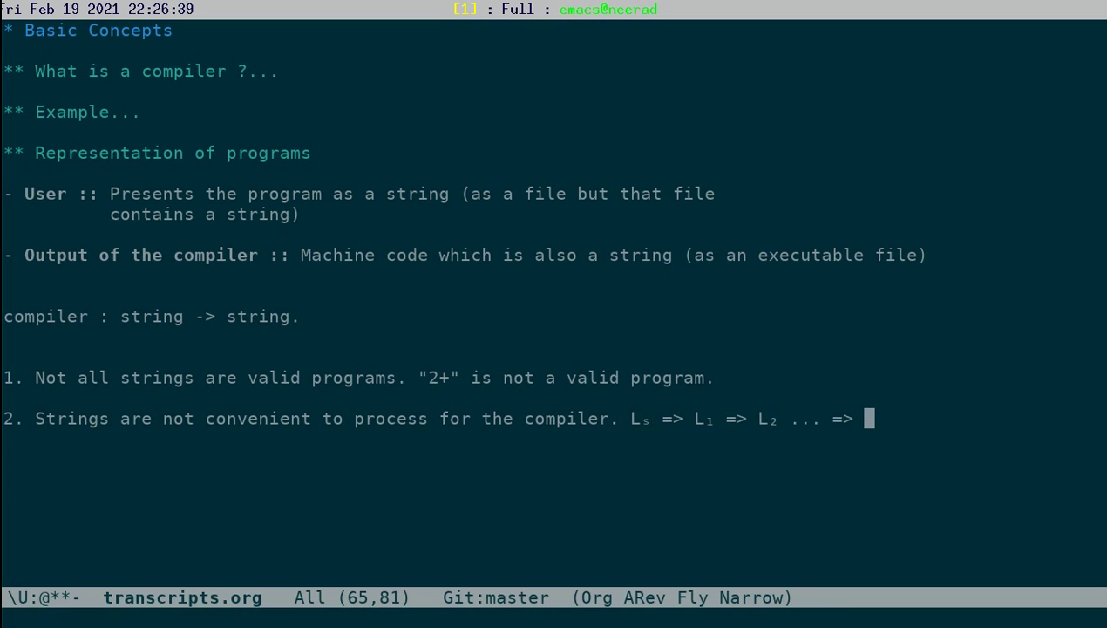
type("L")
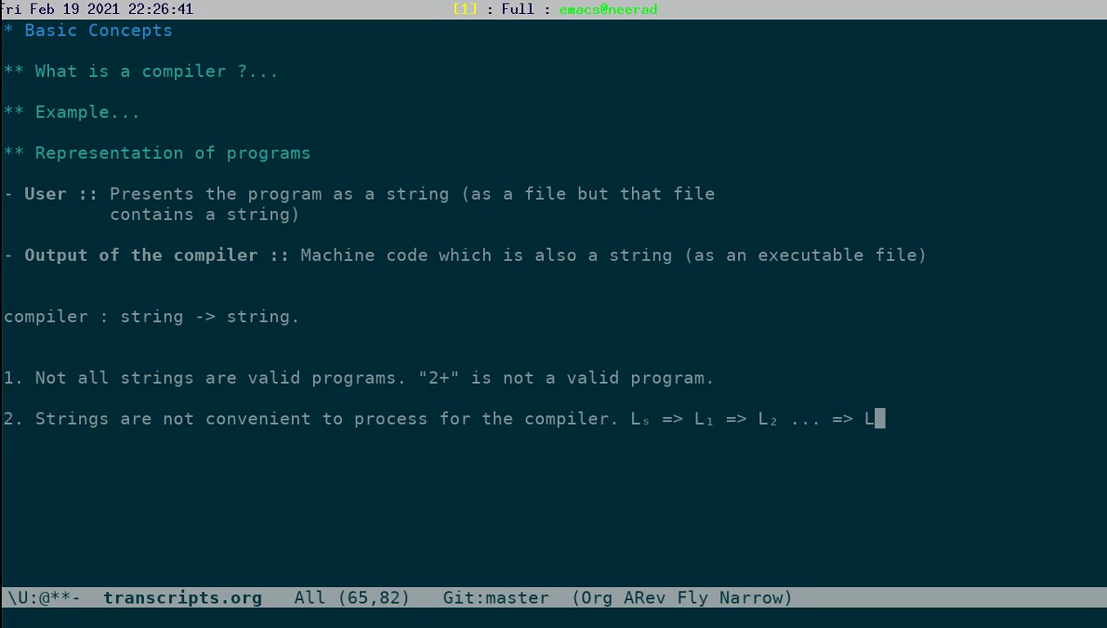
type("ₜ")
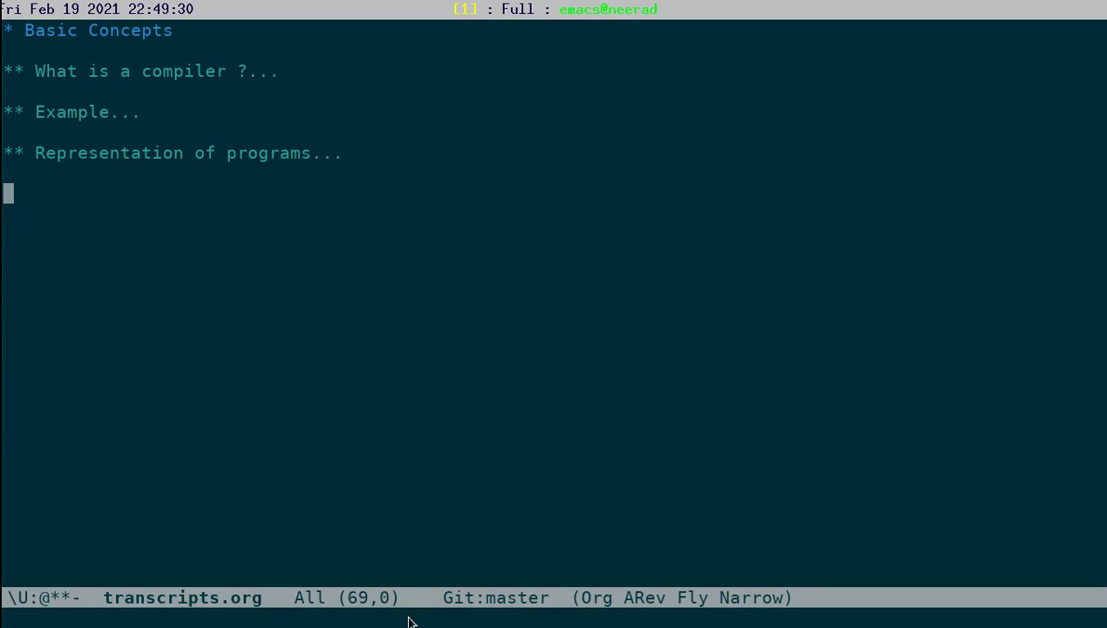
Add the heading '** Abstract syntax trees or parse trees.' with a new line below.
type("** ")
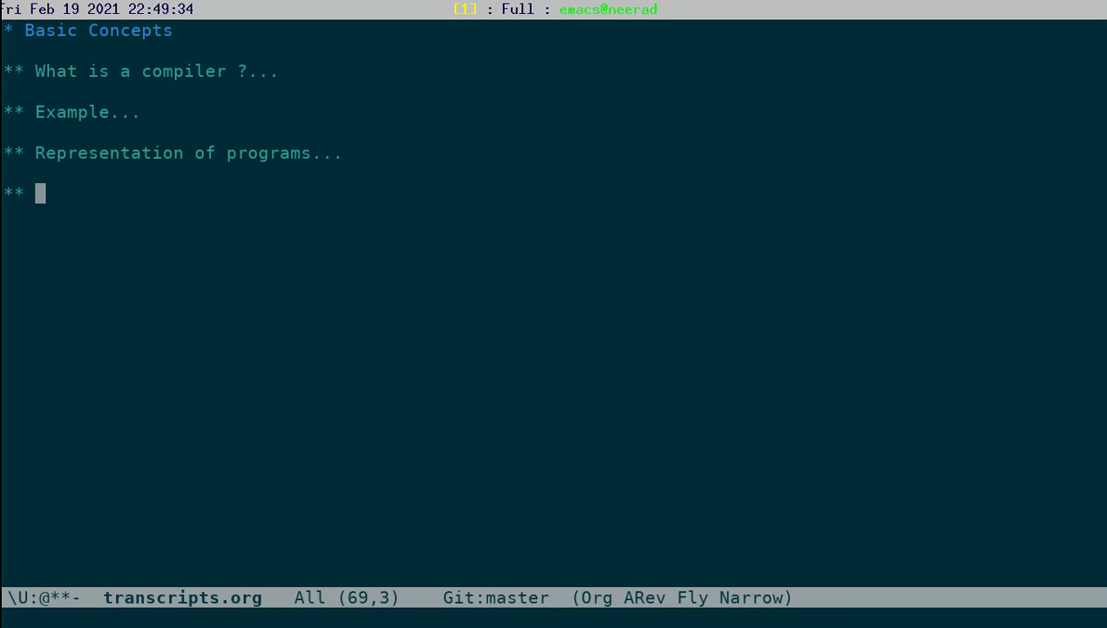
type("Abstrax")
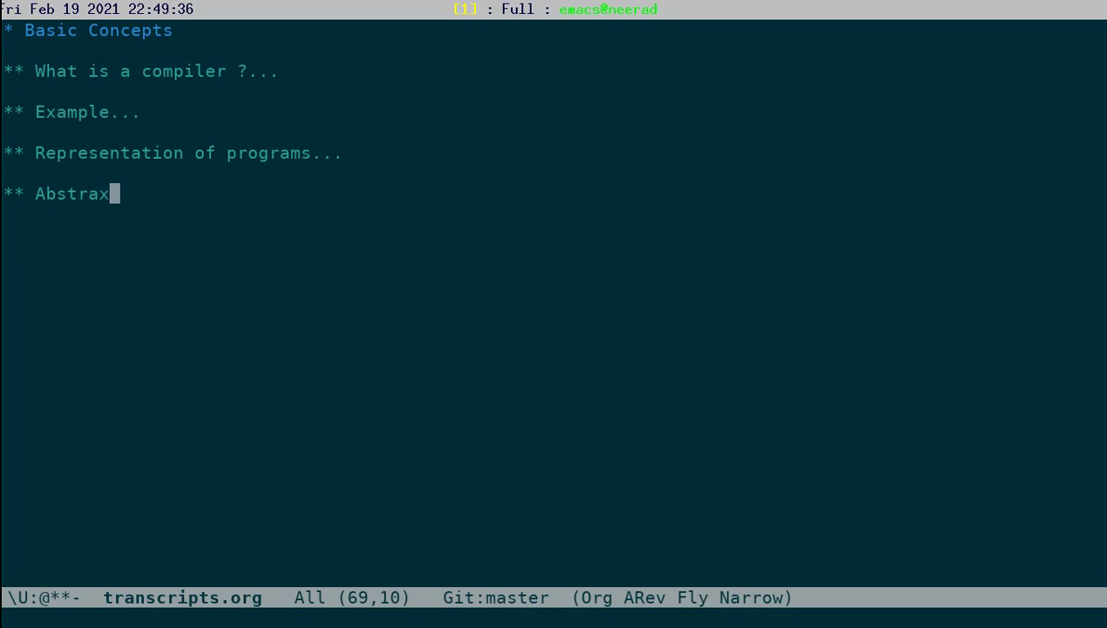
key("BackSpace")
type("ct syn")
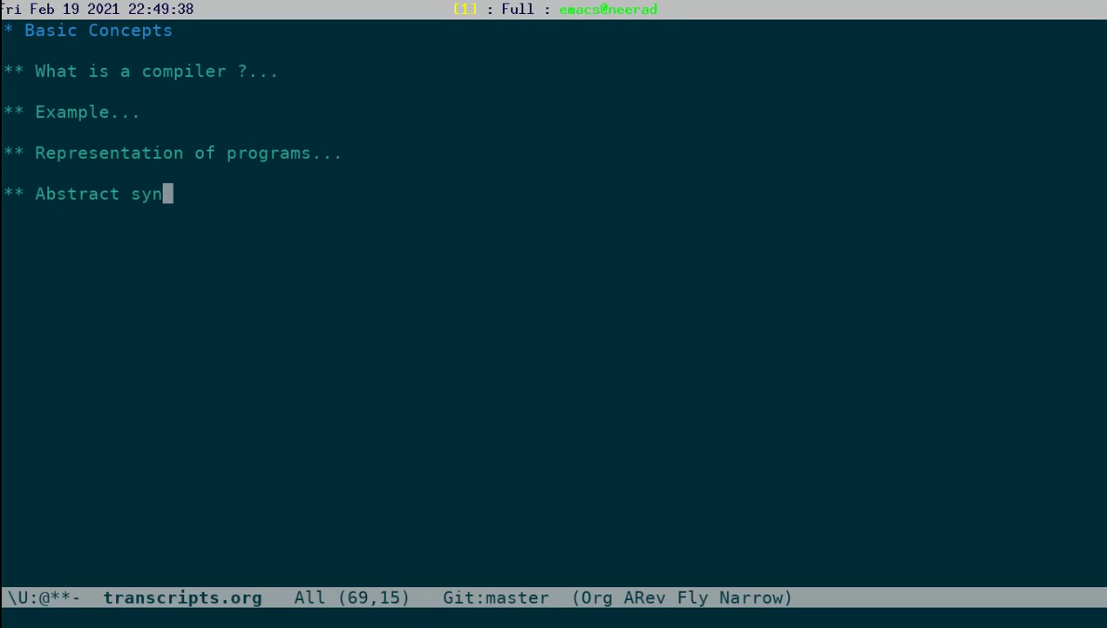
type("tax trees or ")
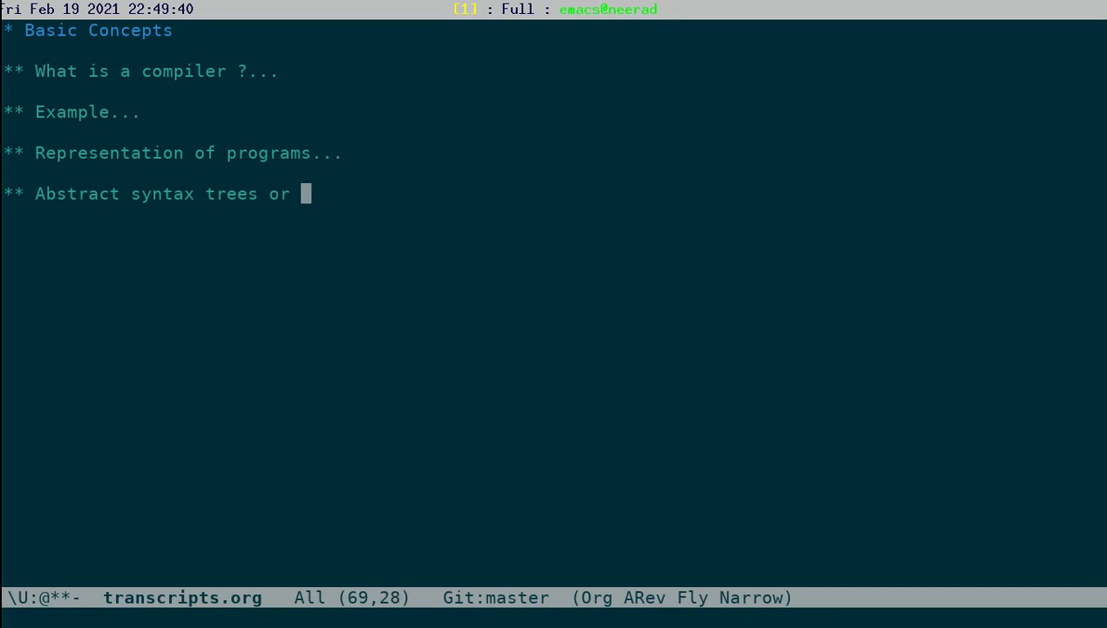
type("parse ")
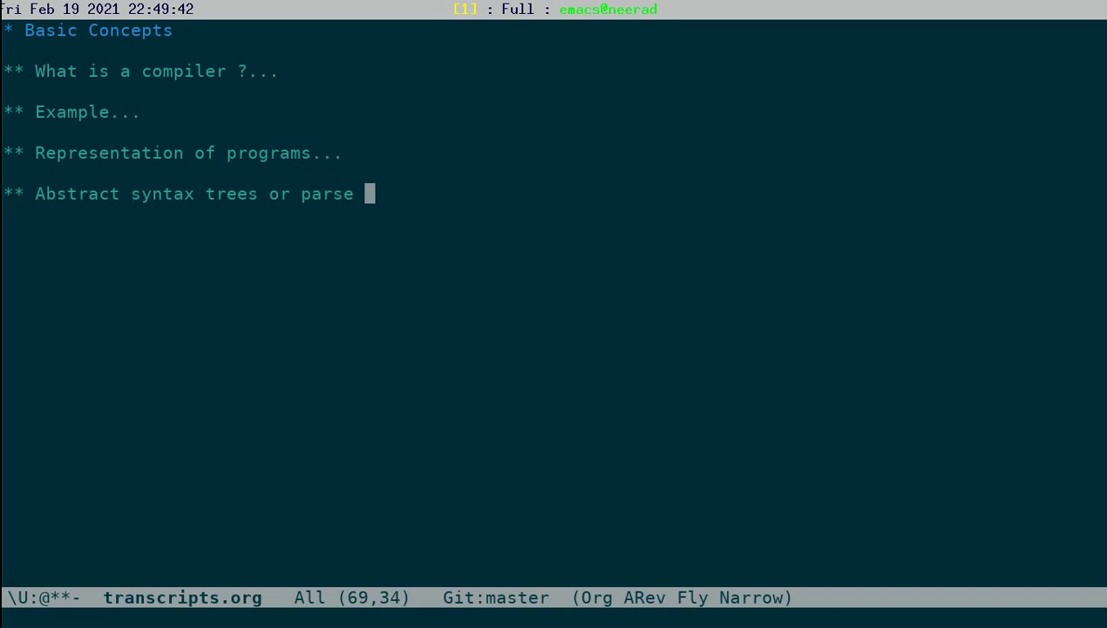
type("trees")
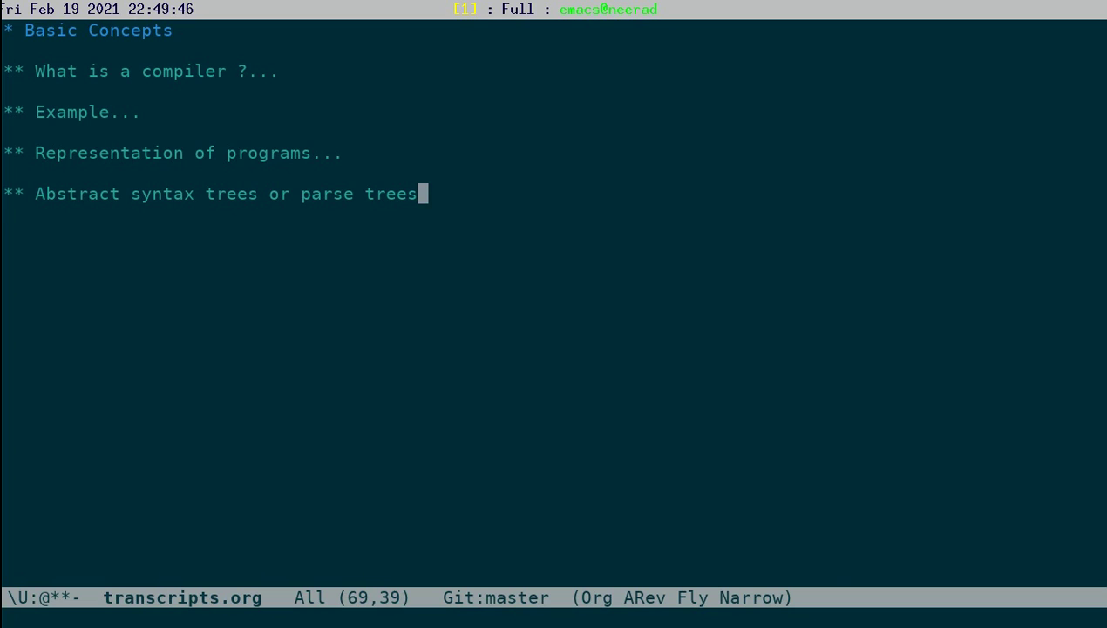
type(".")
key("Return")
key("Return")
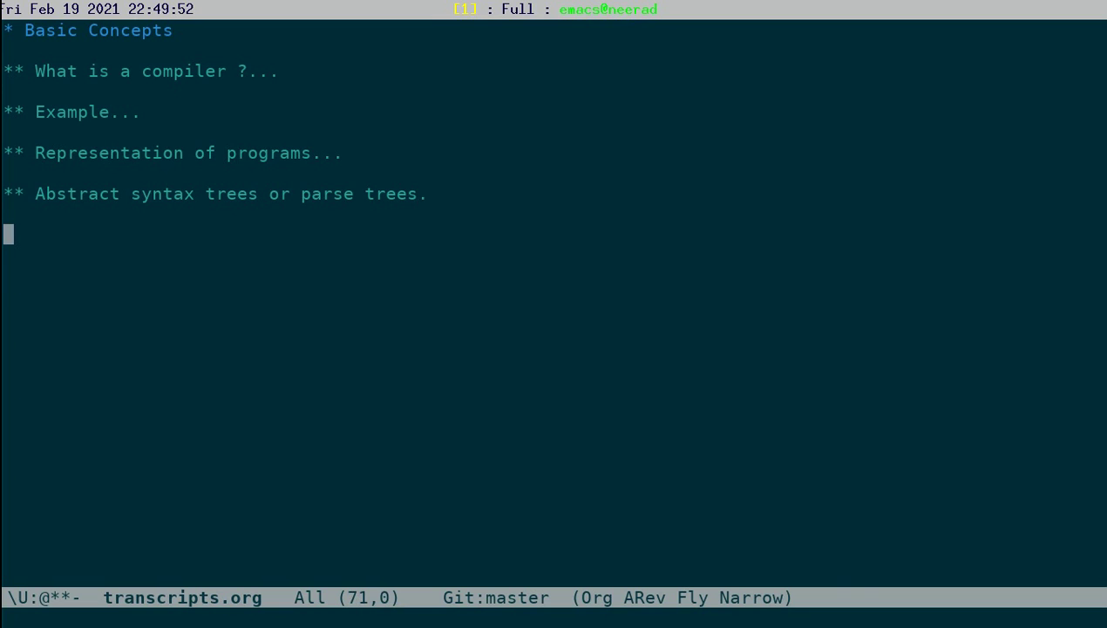
Enter the expression 2 + (3 * 4) under the heading, with a new line below.
type("2 ")
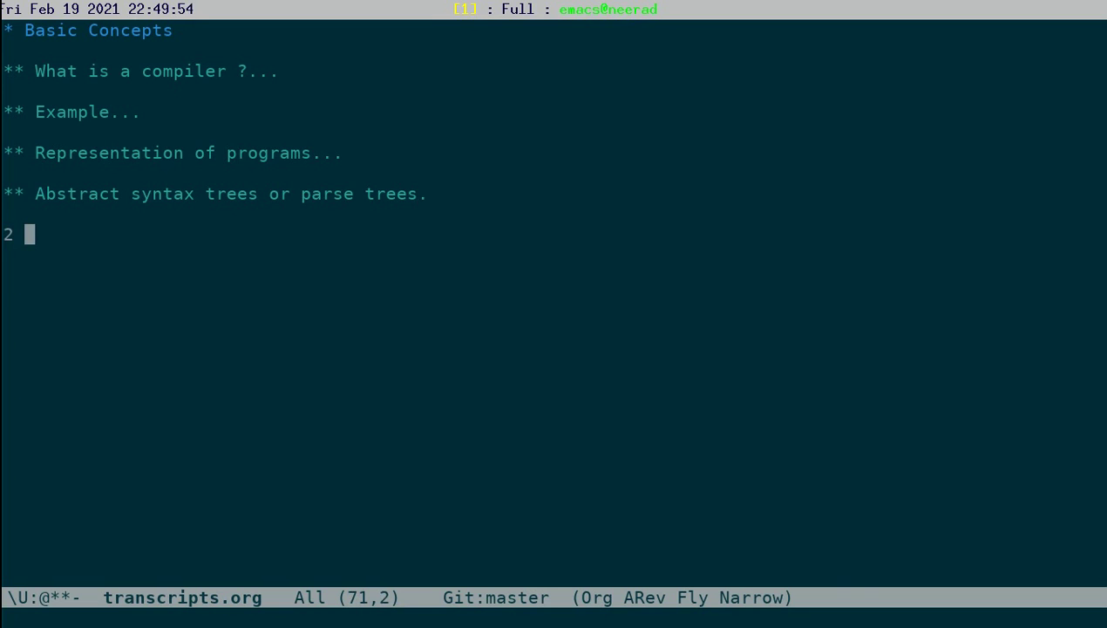
type("+ (3 ")
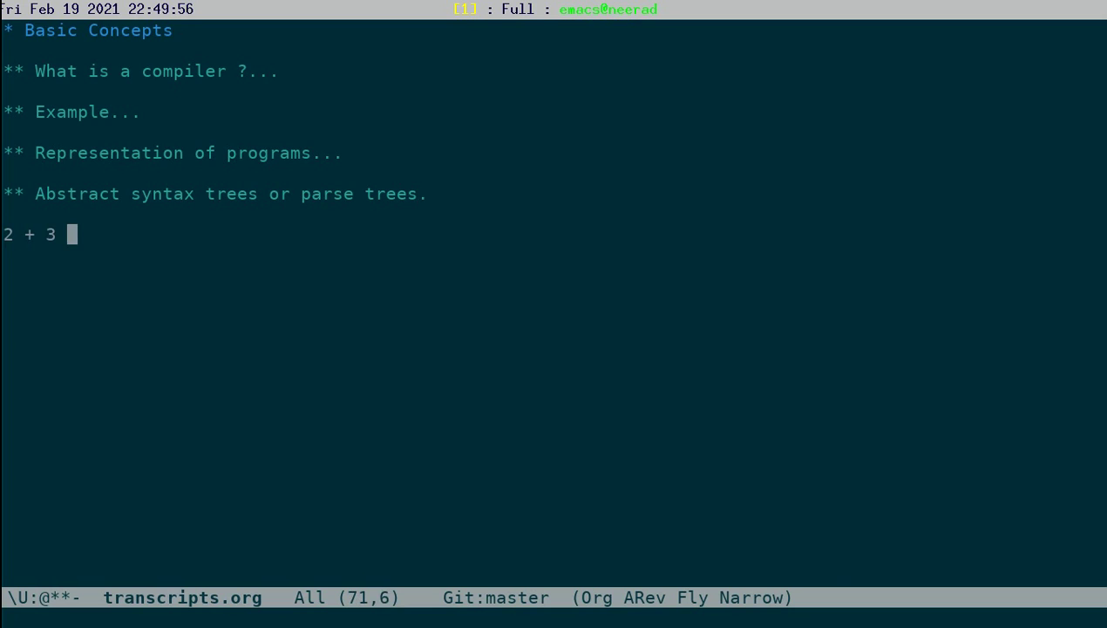
type("* 4")
key("Left")
key("Left")
key("Left")
key("Left")
key("Left")
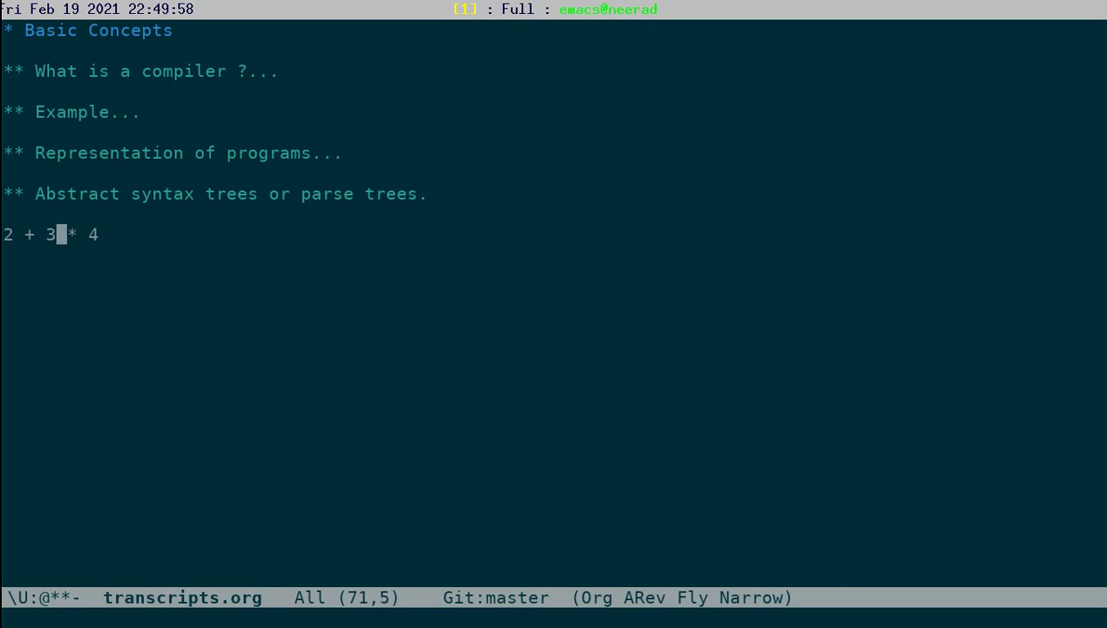
type("(")
key("ctrl+e")
type(")")
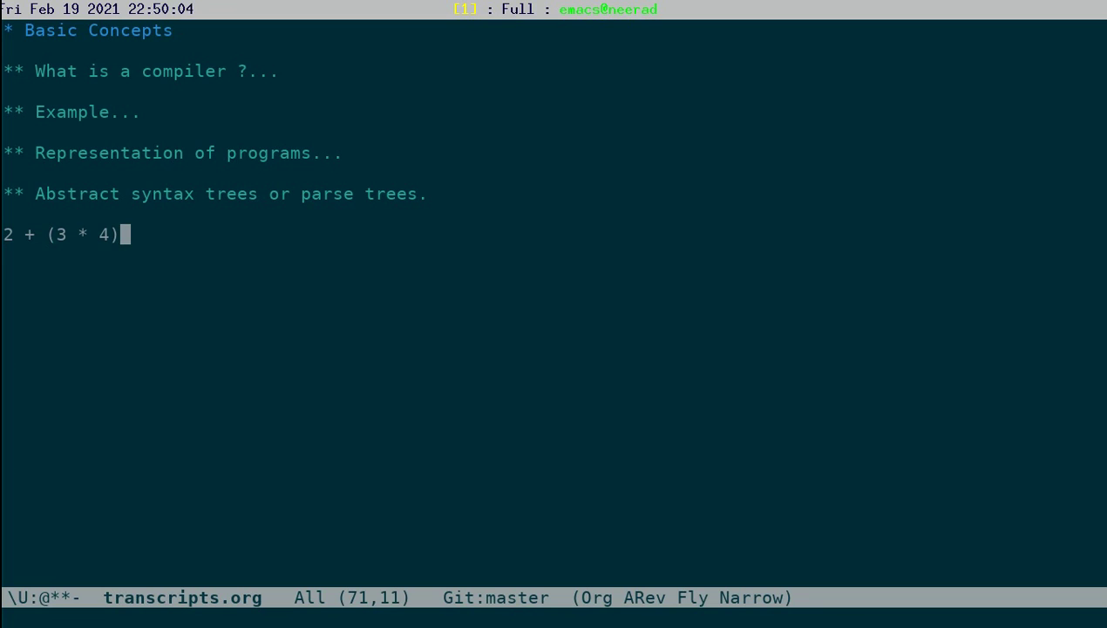
key("Return")
key("Return")
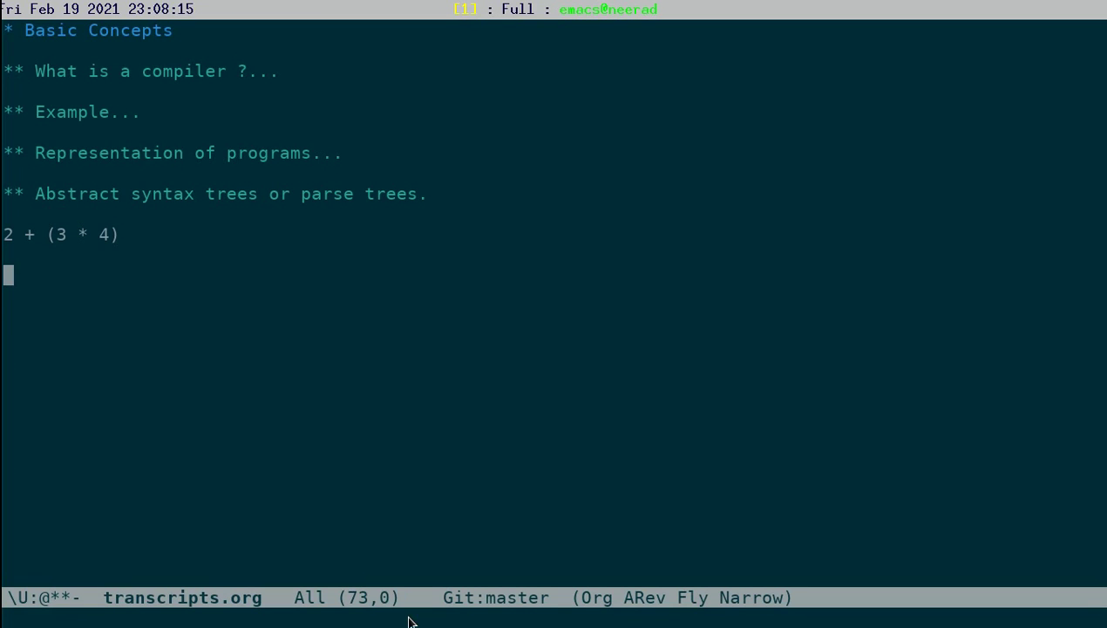
Paste the #+BEGIN_EXAMPLE ASCII parse tree of 2 + (3 * 4) and add a blank line after it.
key("ctrl+y")
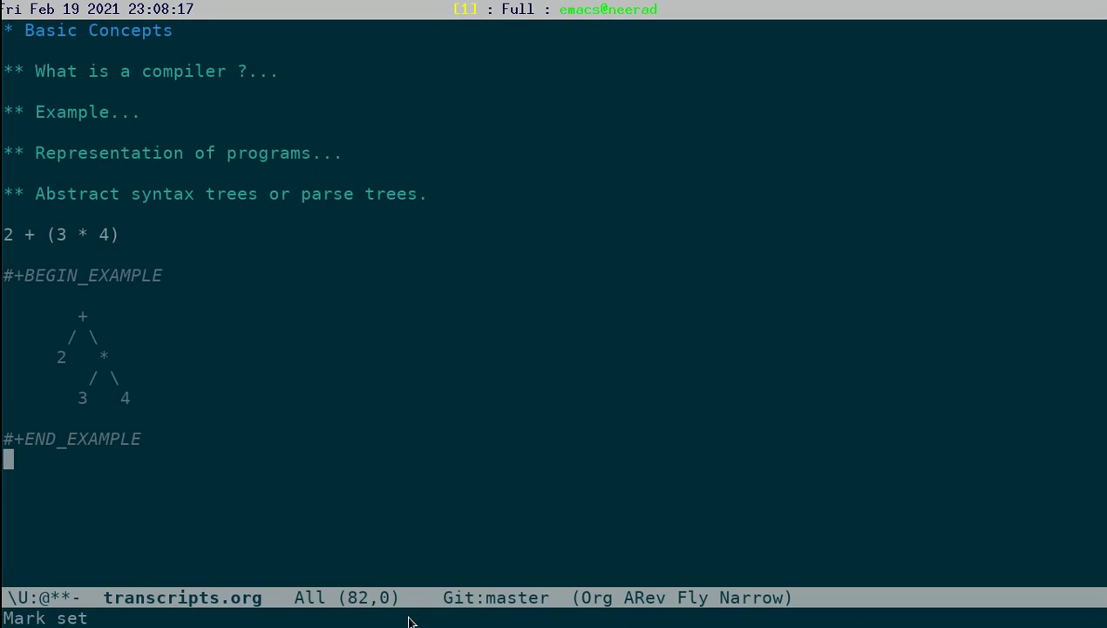
key("Return")
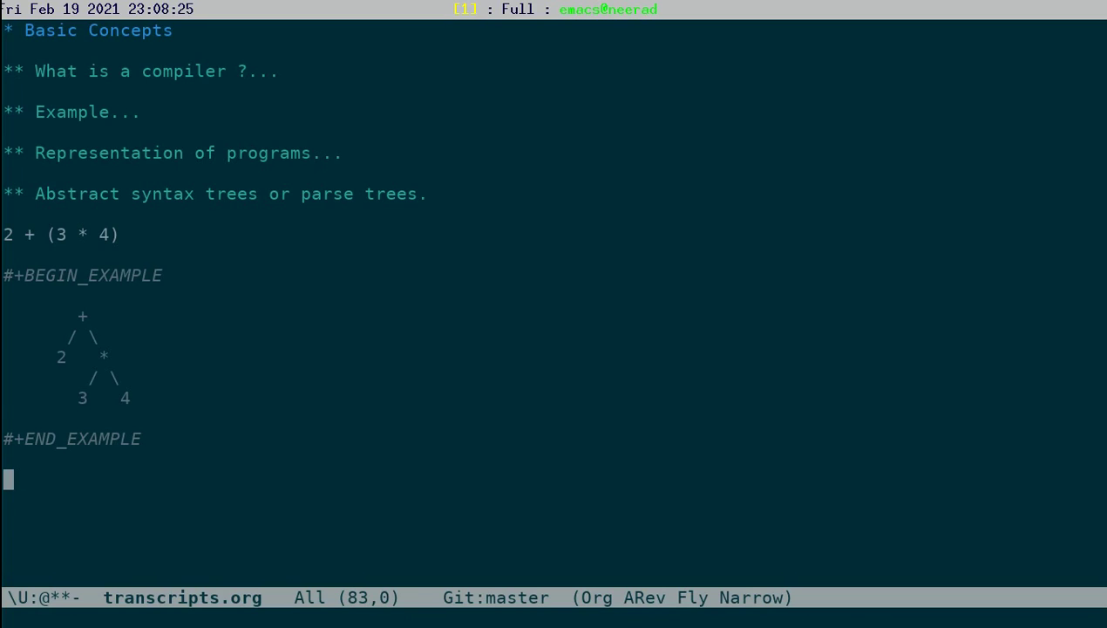
Write 'Labelled binary tree with the following labels.' and bullet '- All leaves are labelled by natural numbers.'.
type("Labelled binary tree with the following ")
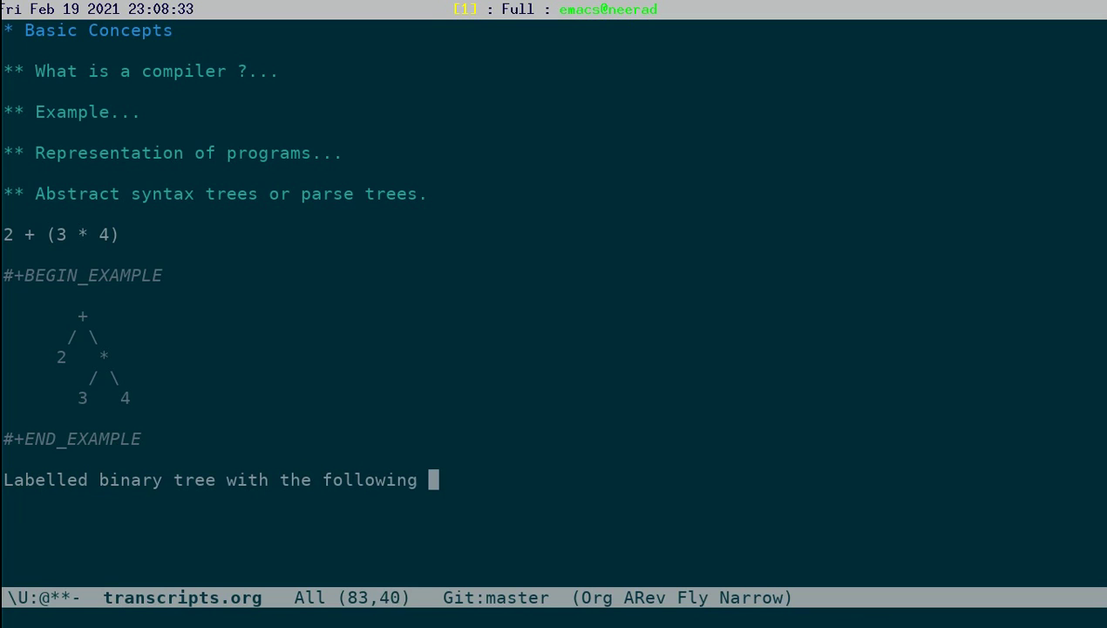
type("label")
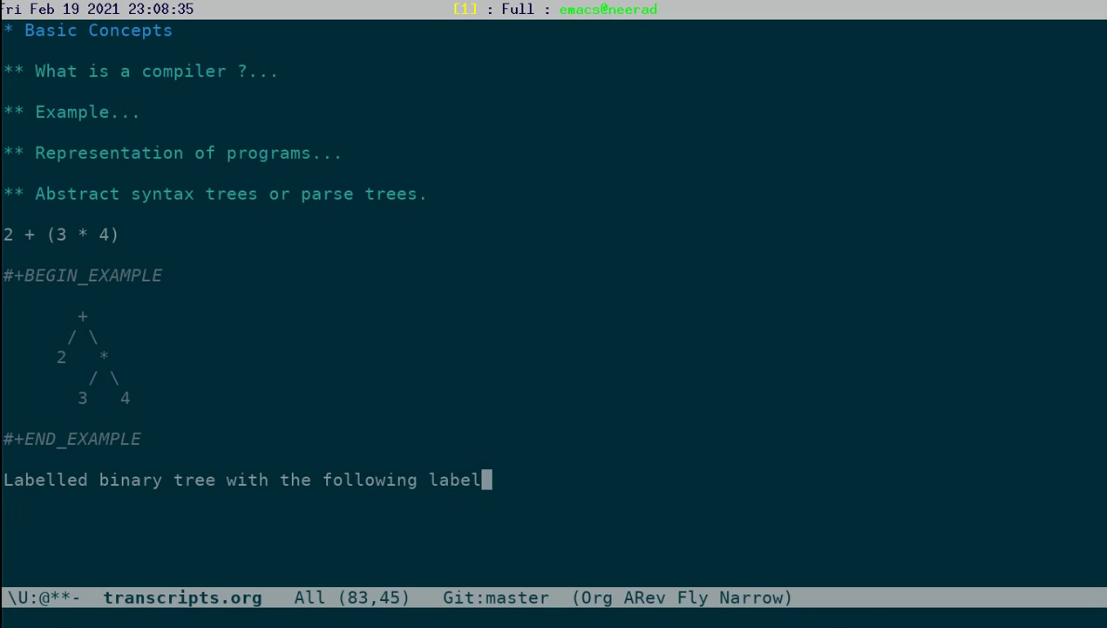
type("s.")
key("Return")
key("Return")
type("- All leave")
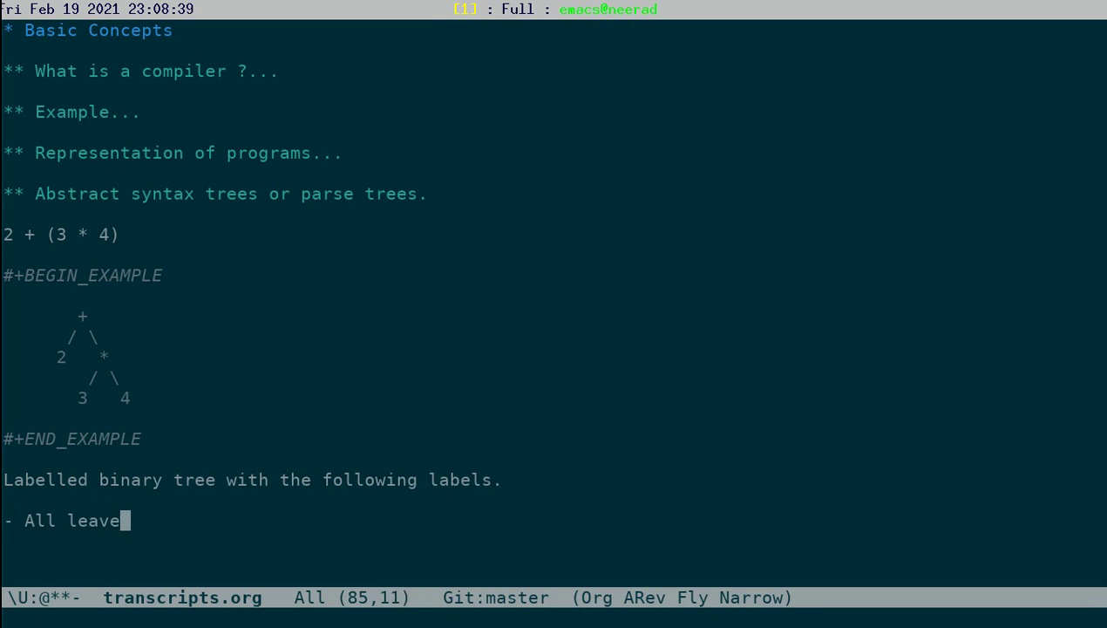
type("s are la")
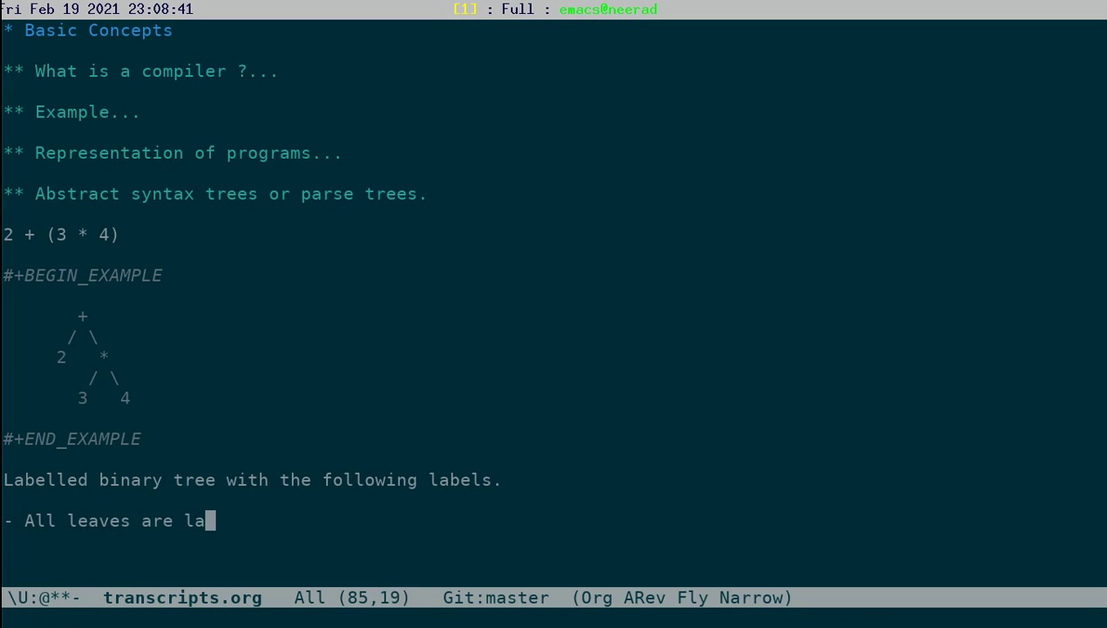
type("beled by")
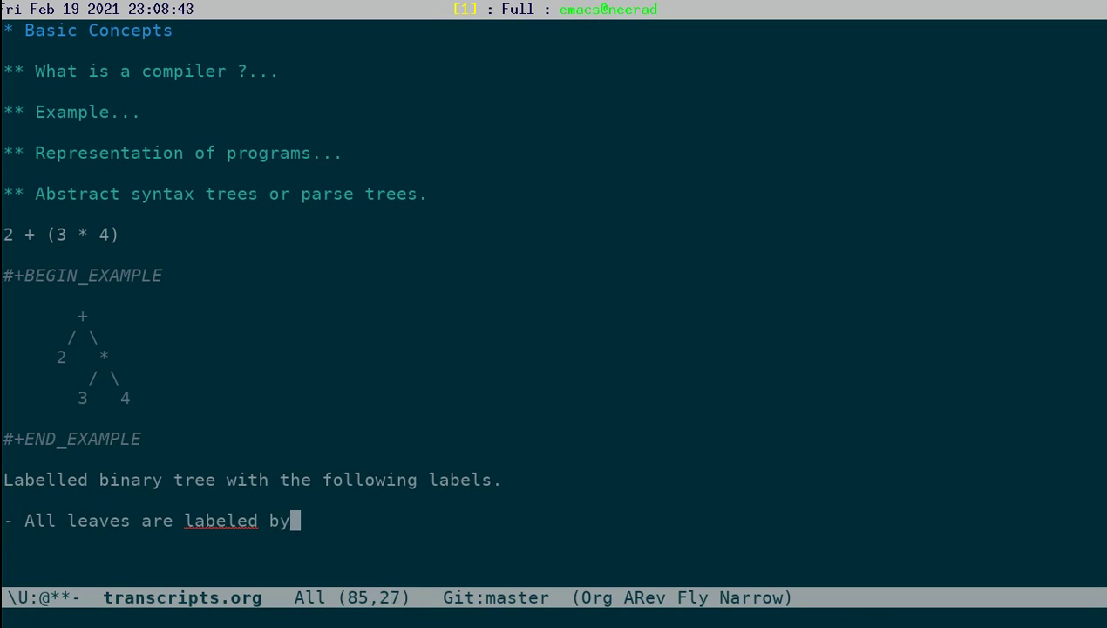
key("BackSpace")
key("BackSpace")
key("BackSpace")
key("BackSpace")
key("BackSpace")
type("led by n")
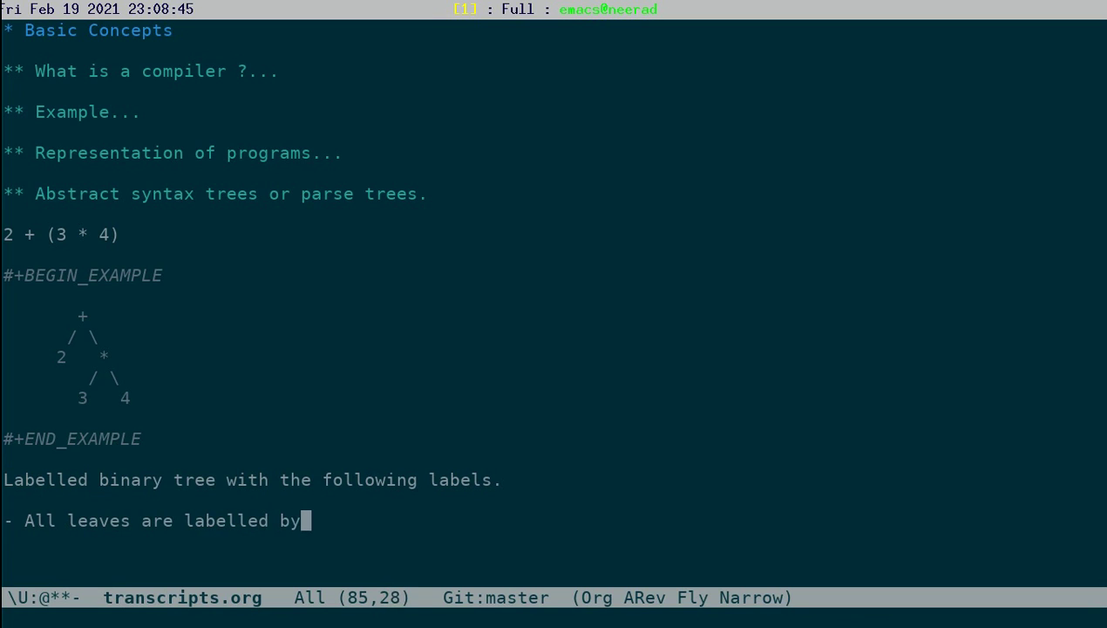
type("atural ")
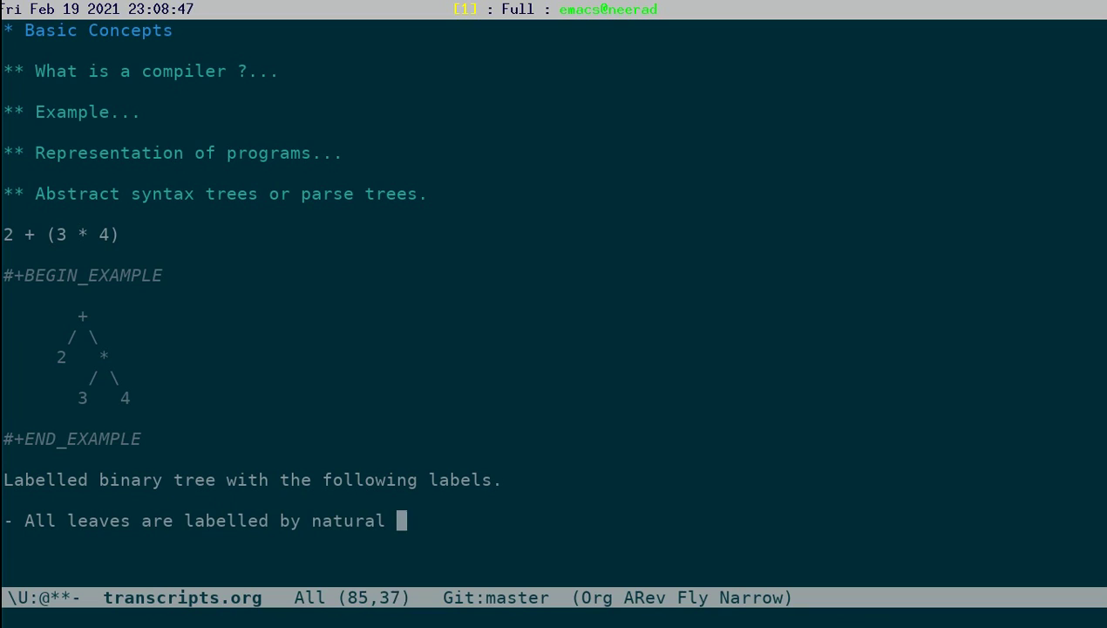
type("numbers.")
key("Return")
key("Return")
Add bullet 'All internal nodes have degree 2 and are labelled either by a + or a *' and 'Any such tree gives a unique expression.'.
type("- Al ")
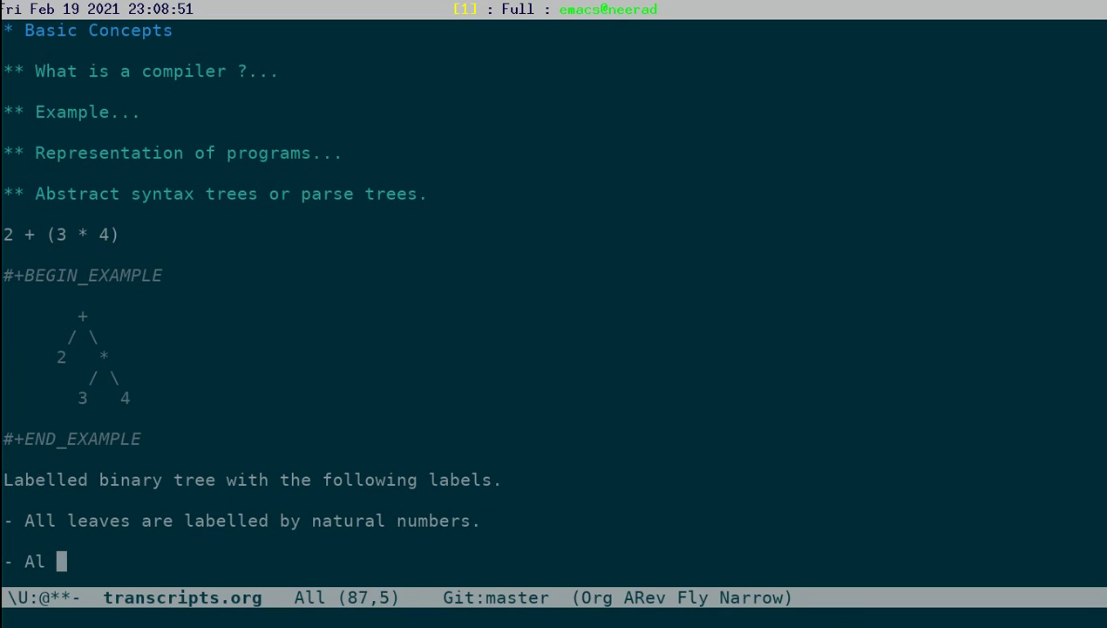
type("internal ")
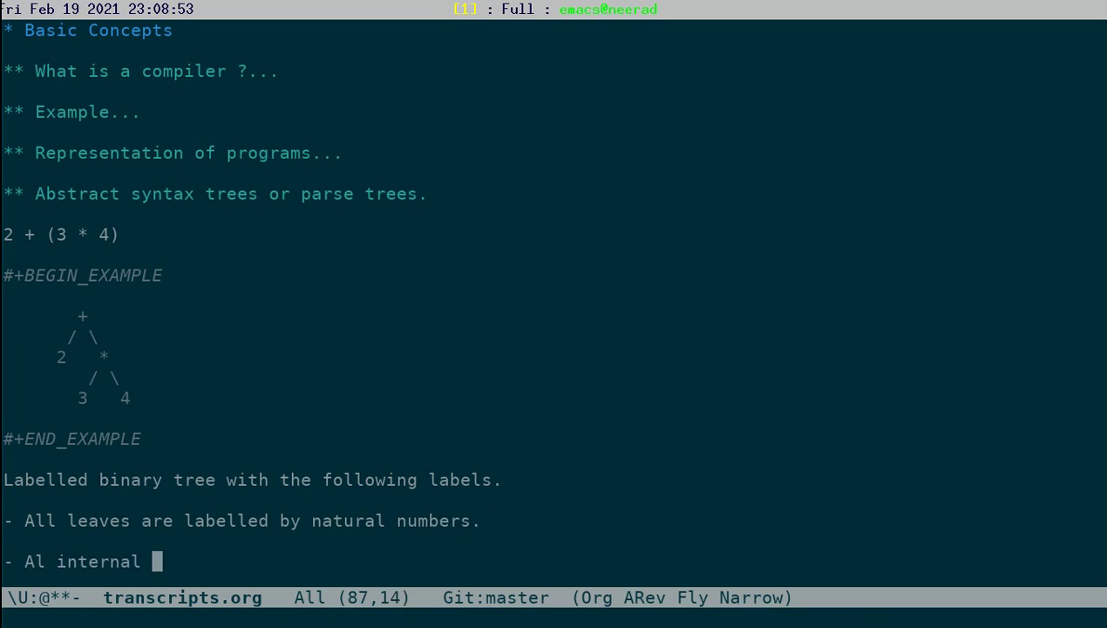
type("nodes")
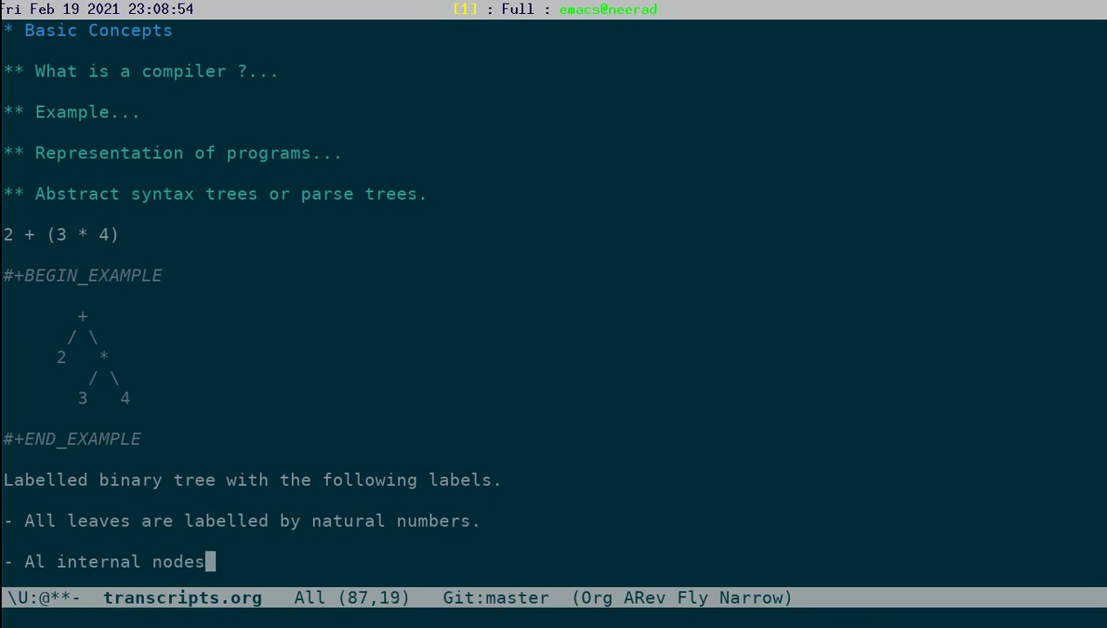
type(" have degree")
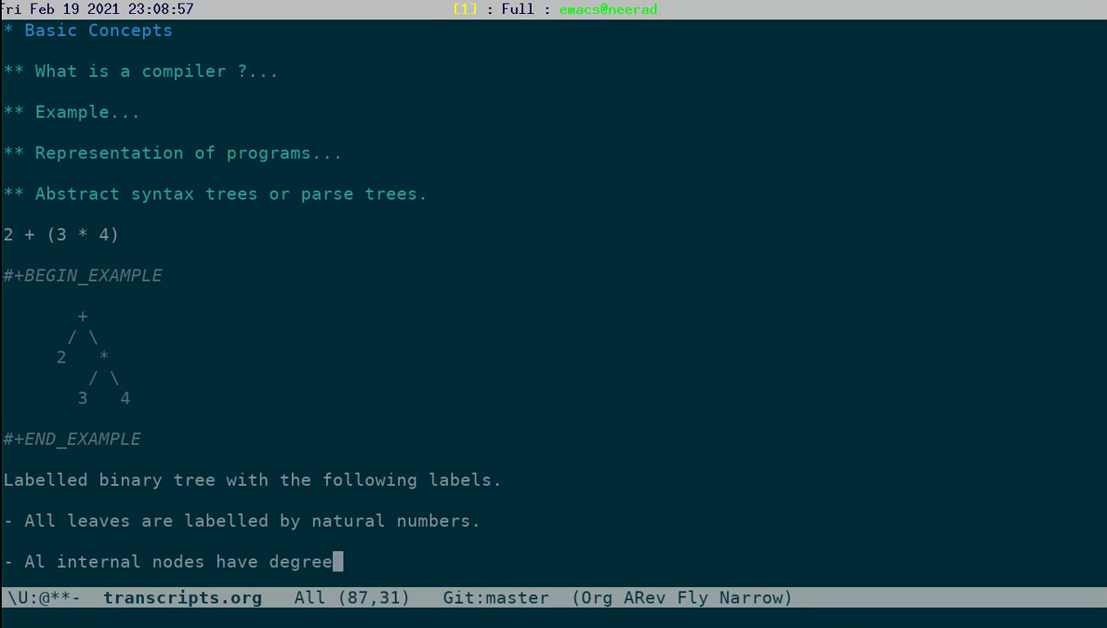
type(" 2 and are labelled either by a + or a *")
key("Return")
key("Return")
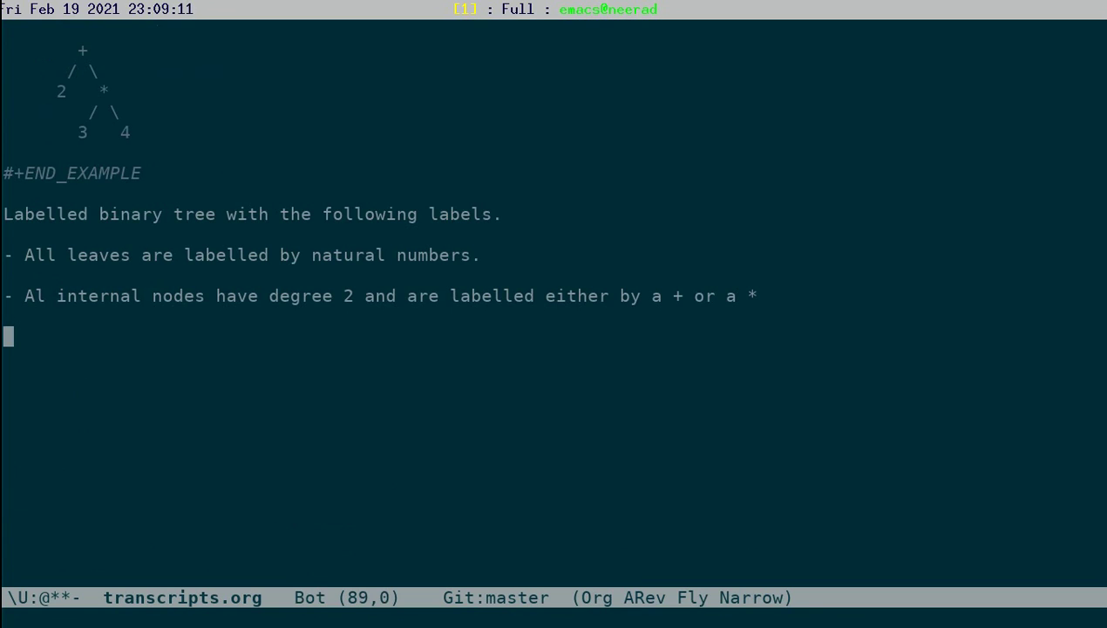
key("Up")
key("Up")
key("Right")
key("Right")
key("Right")
key("Right")
type("l")
key("Up")
key("Up")
key("Up")
key("Down")
key("Down")
key("Down")
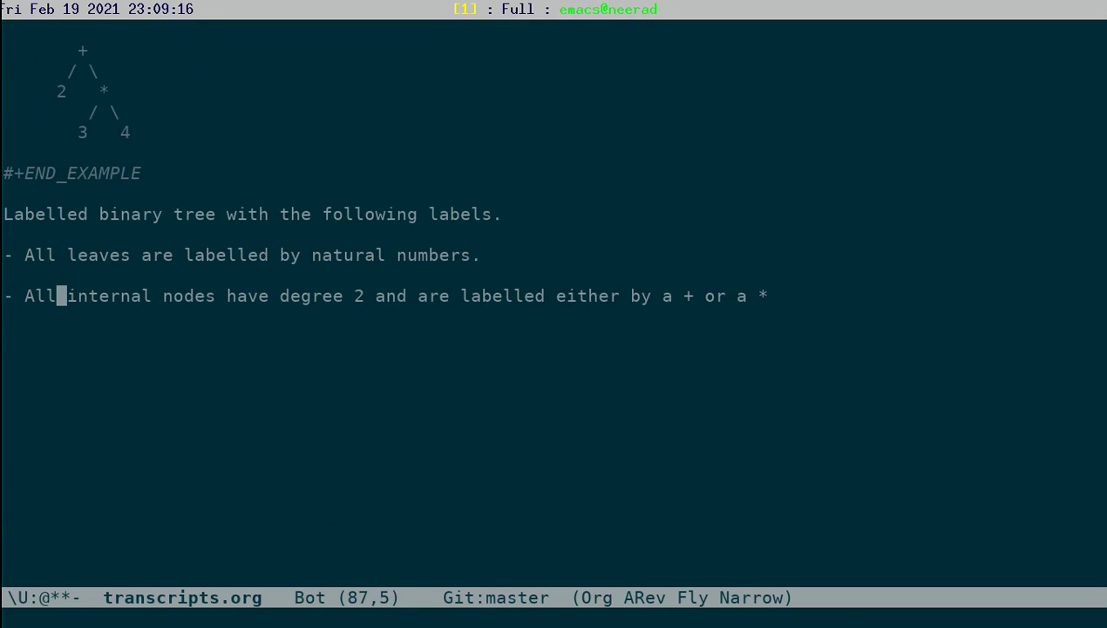
key("Escape")
key("Down")
key("Down")
key("Down")
key("Return")
type("Any such tree gives a unique expression.")
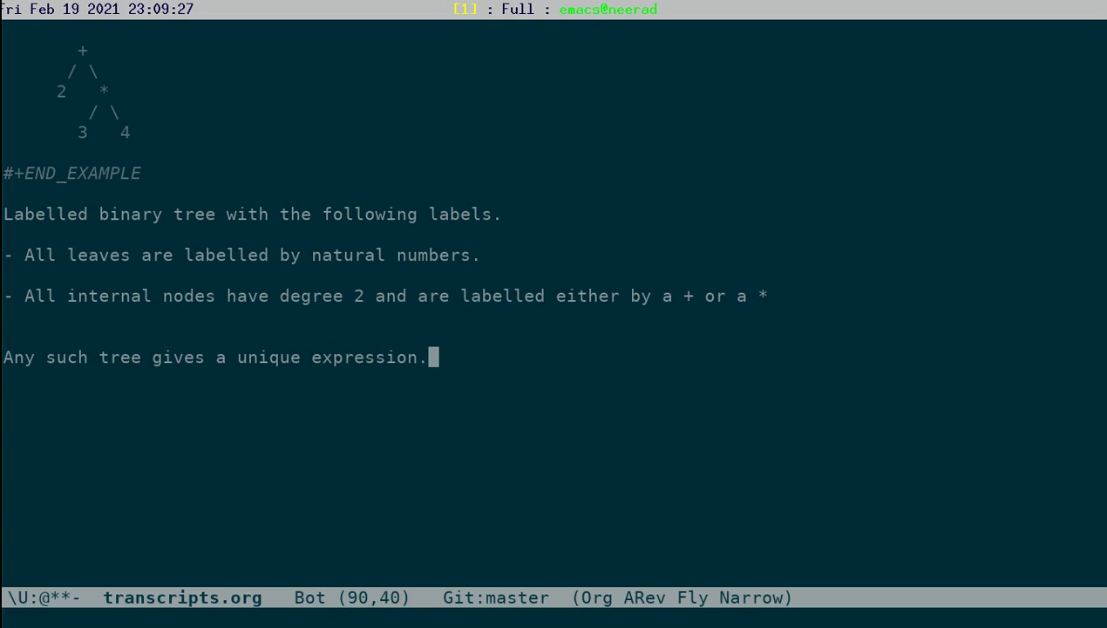
Continue the paragraph with 'These binary trees represent the expression language better.'.
key("alt+braceleft")
key("alt+braceleft")
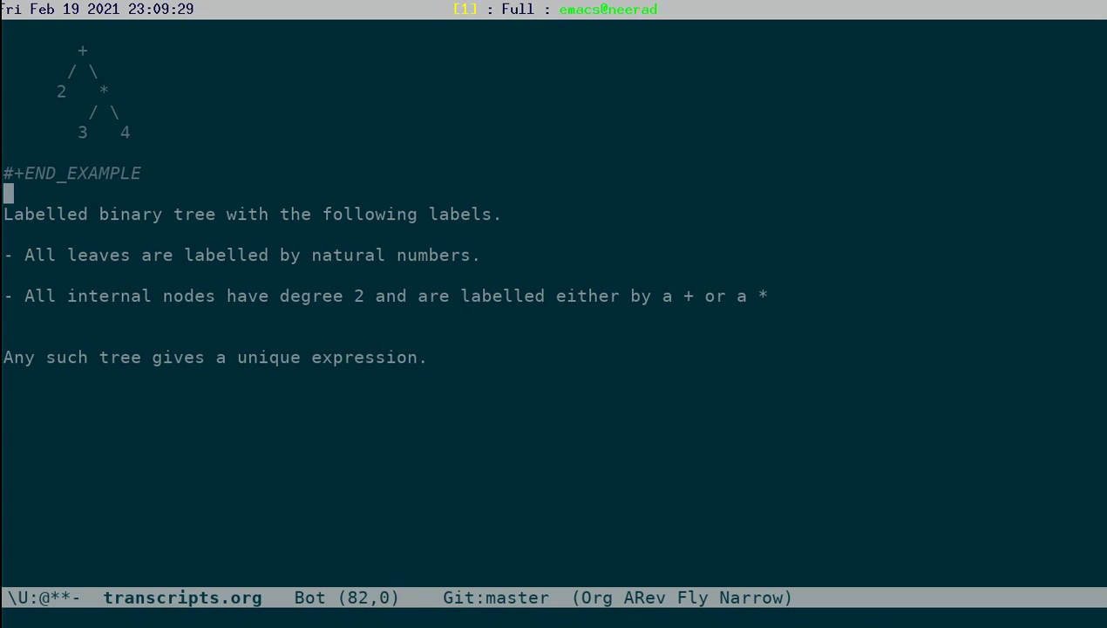
key("Down")
key("Down")
key("Down")
key("Down")
key("Down")
key("Down")
key("Down")
key("Down")
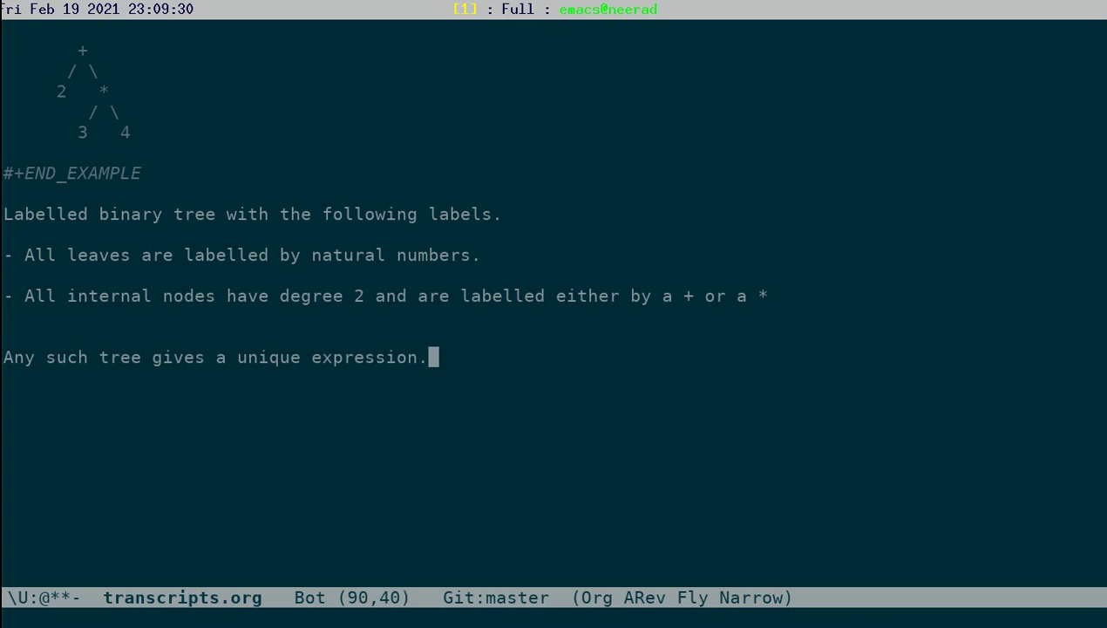
type("These binary trees repre")
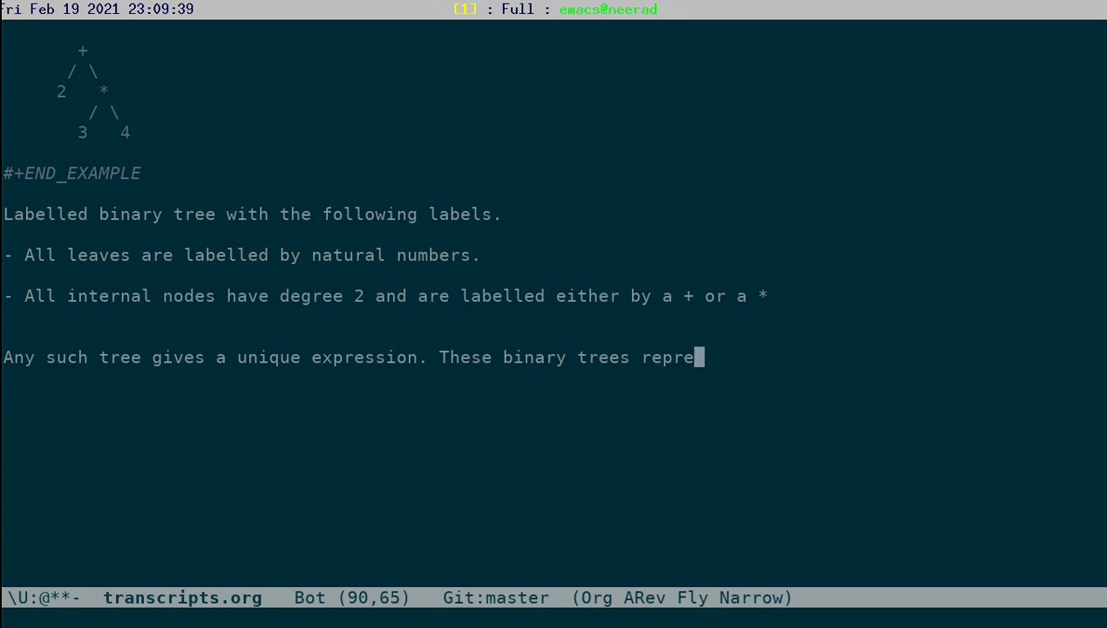
type("sent the ")
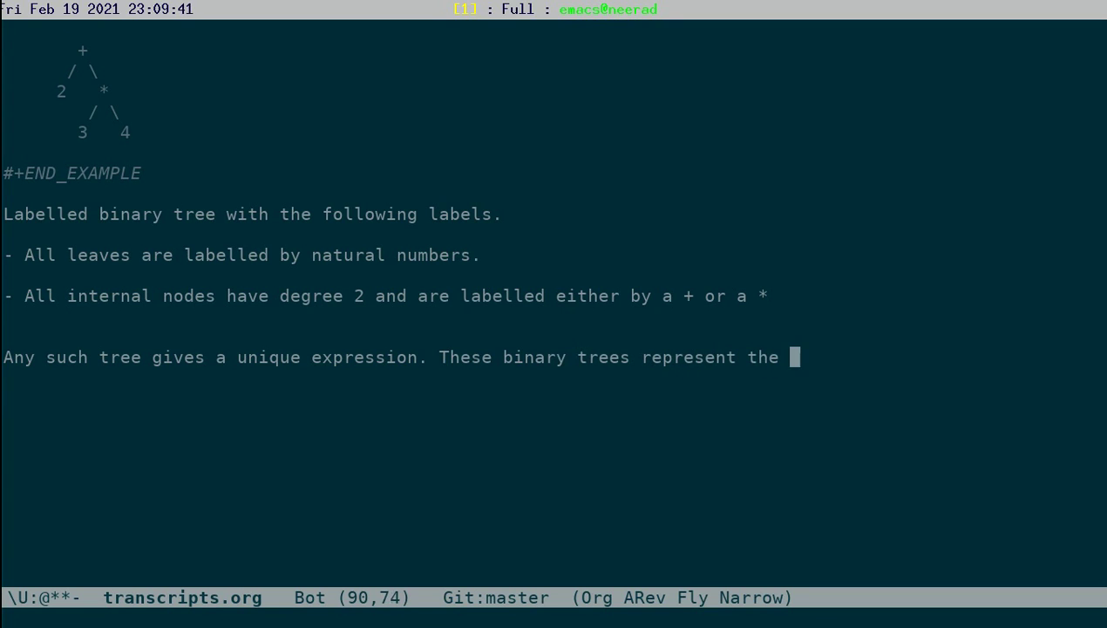
type("expression")
key("Return")
type("language be")
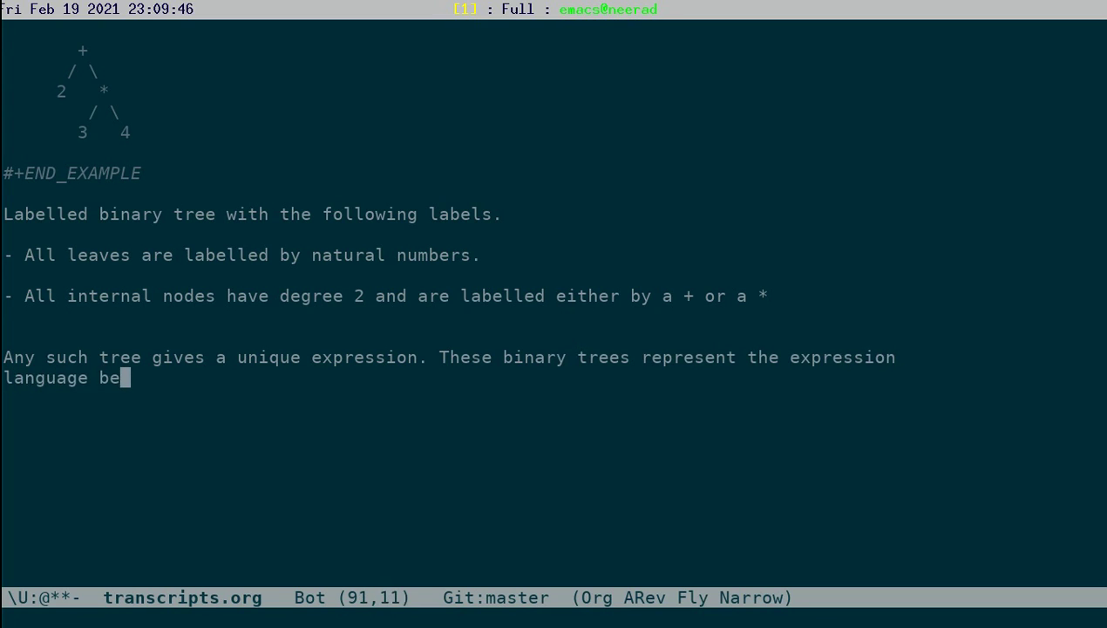
type("tter.")
key("Return")
Refill the paragraph with M-q and add blank lines at the end of the notes.
key("Up")
key("Up")
key("alt+q")
key("Up")
key("Up")
key("Up")
key("Up")
key("Up")
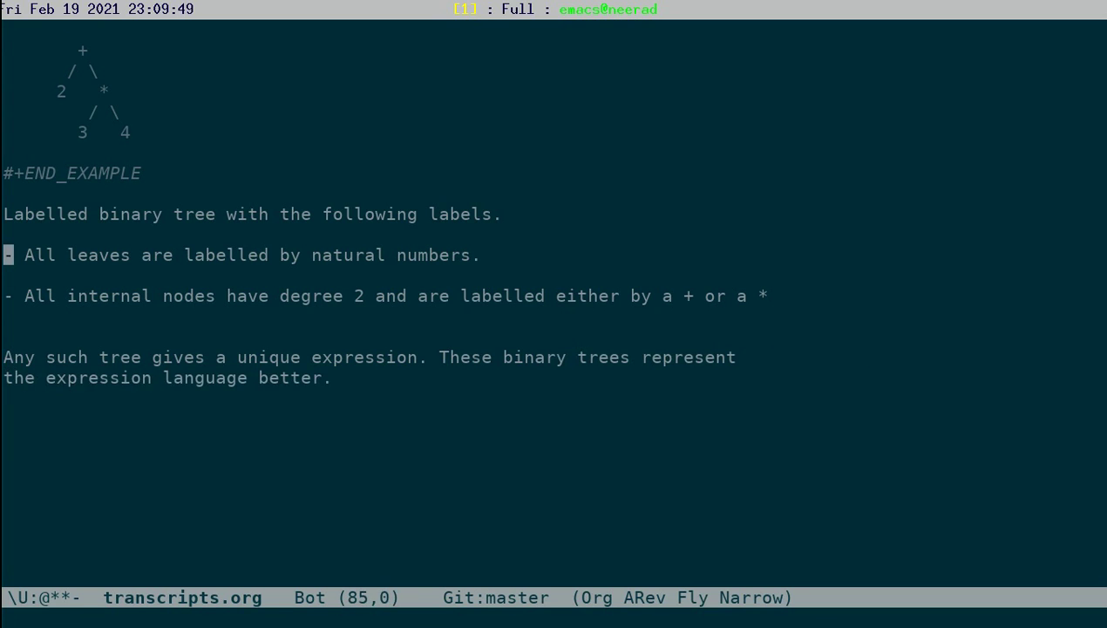
key("Down")
key("Up")
key("Up")
key("Up")
key("Down")
key("Down")
key("Down")
key("Down")
key("Down")
key("Down")
key("Down")
key("Down")
key("Down")
key("Down")
key("Return")
key("Return")
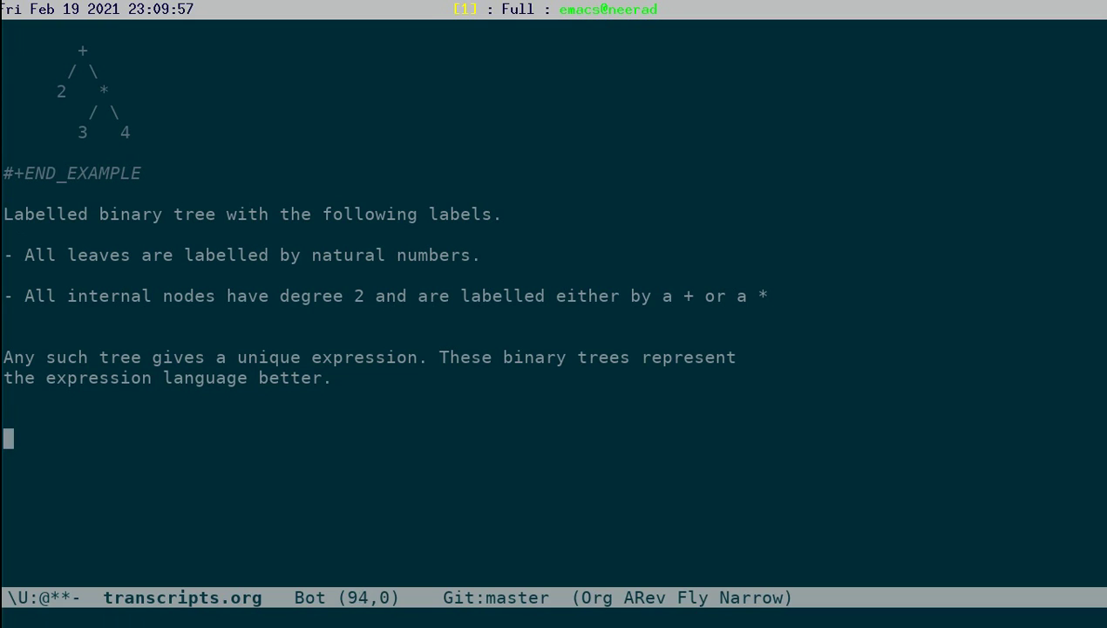
Create an example block with grammar rules '<expr> = n ; n a natural number' and '| <expr>_1 + <expr>_2'.
type("<e")
key("Tab")
key("Up")
key("End")
key("Return")
key("Return")
type("<e")
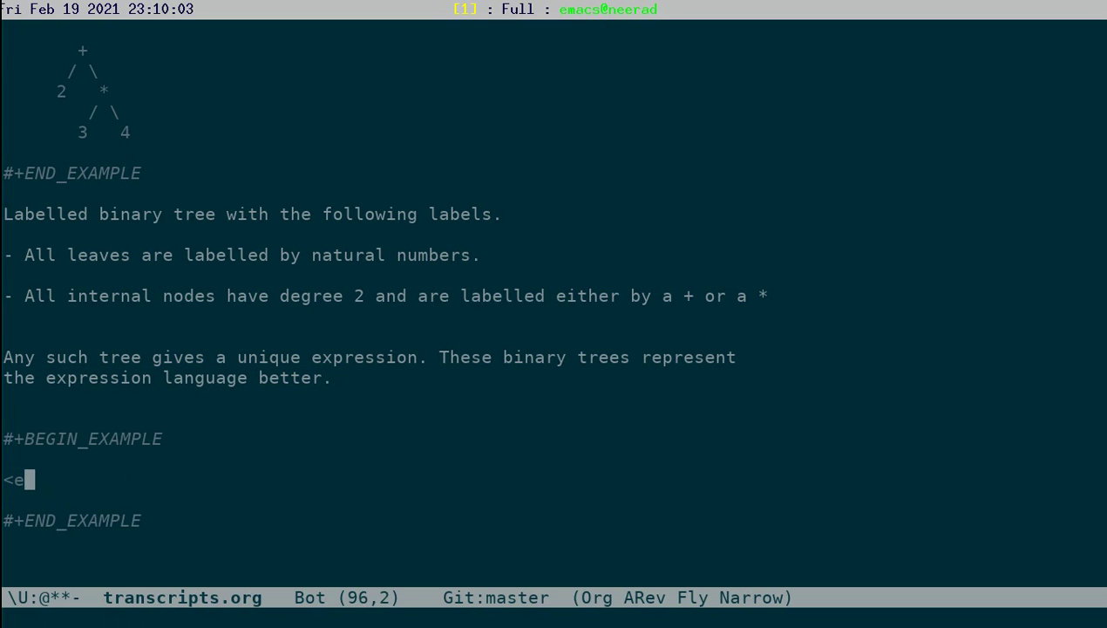
type("xpr> = n   ; n a ")
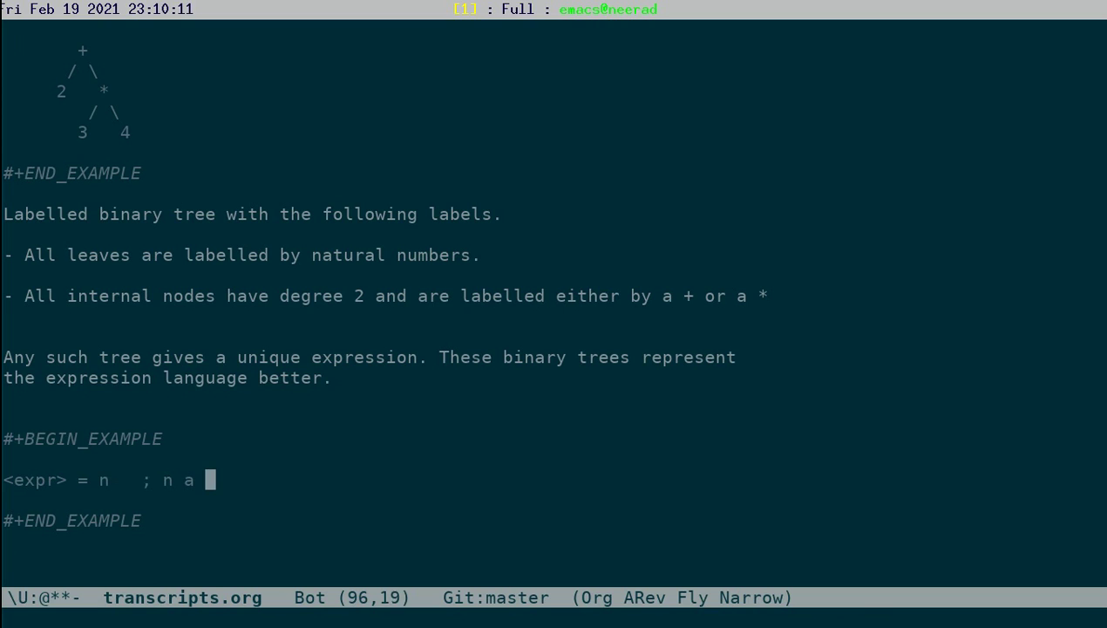
type("natural num")
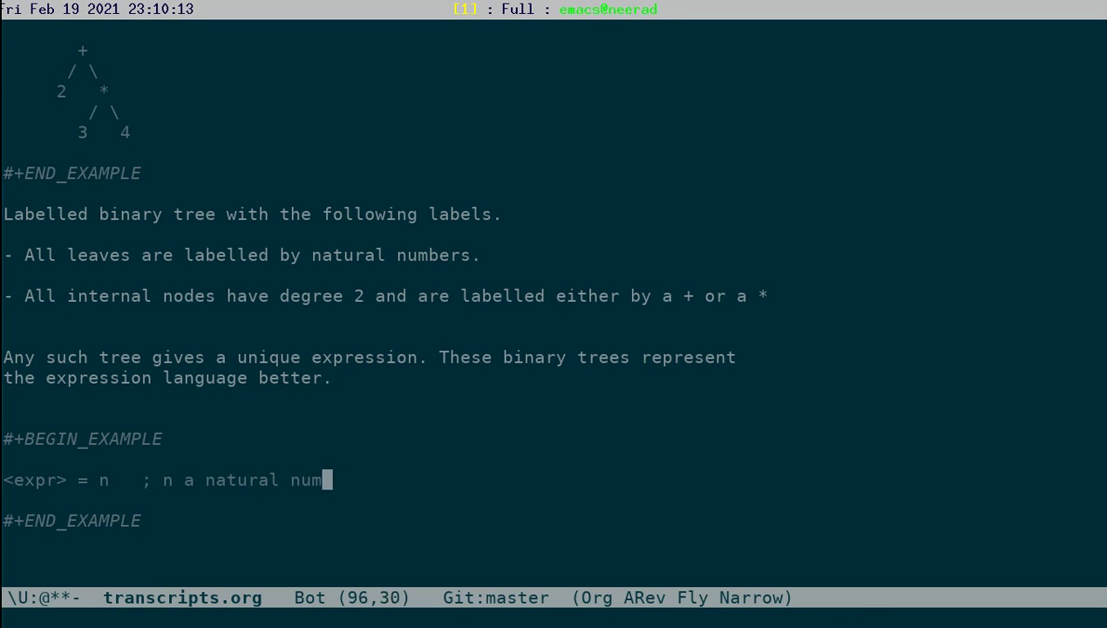
type("ber")
key("Return")
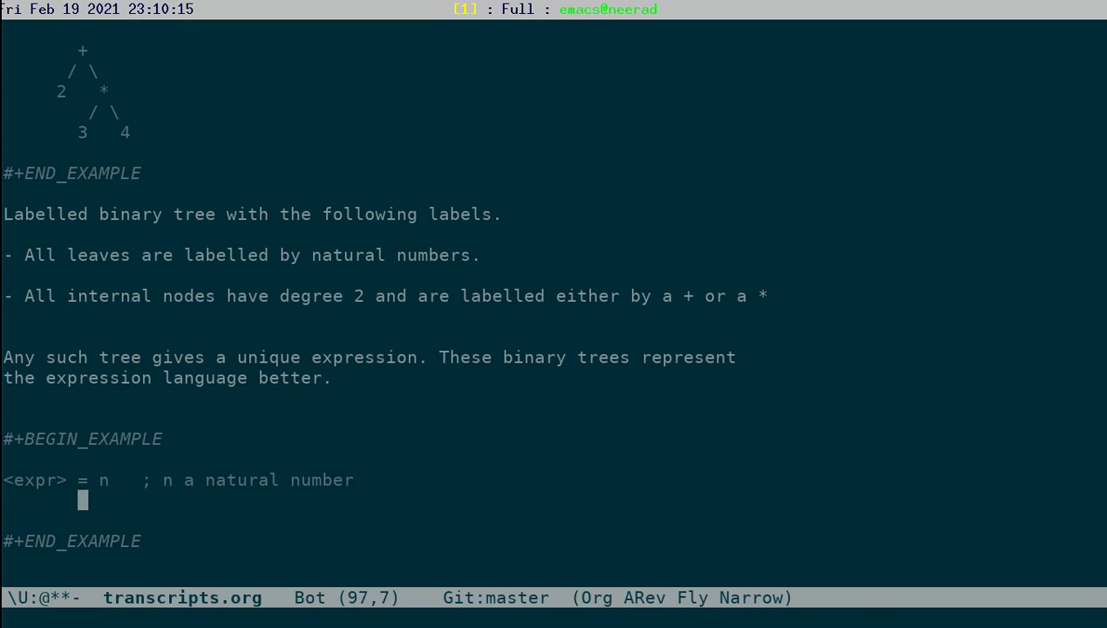
type("| <expr")
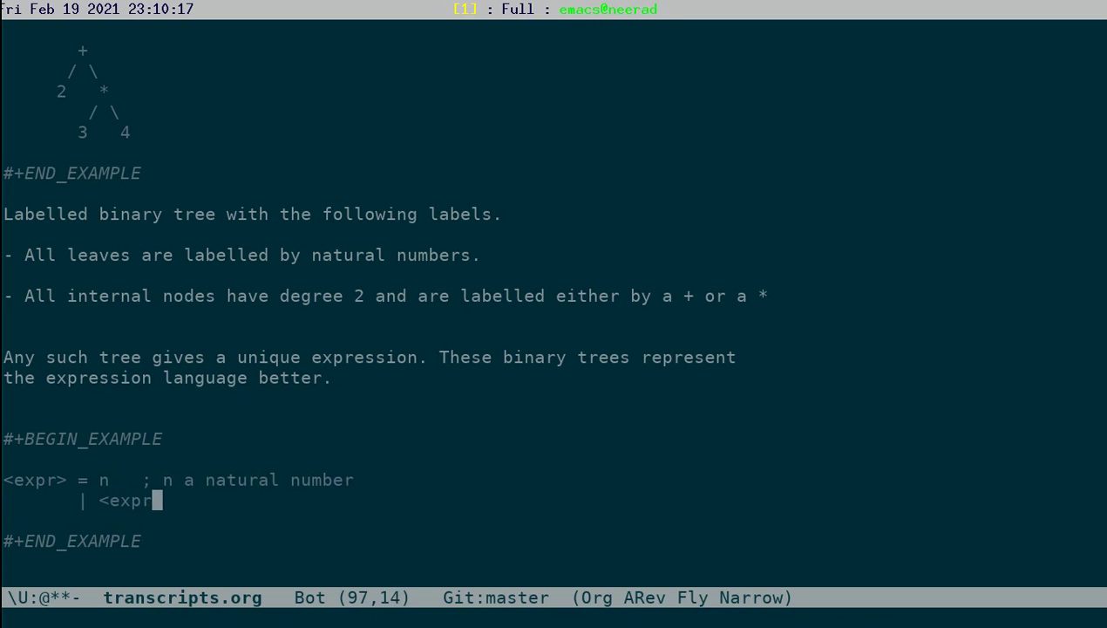
type(">_1 +")
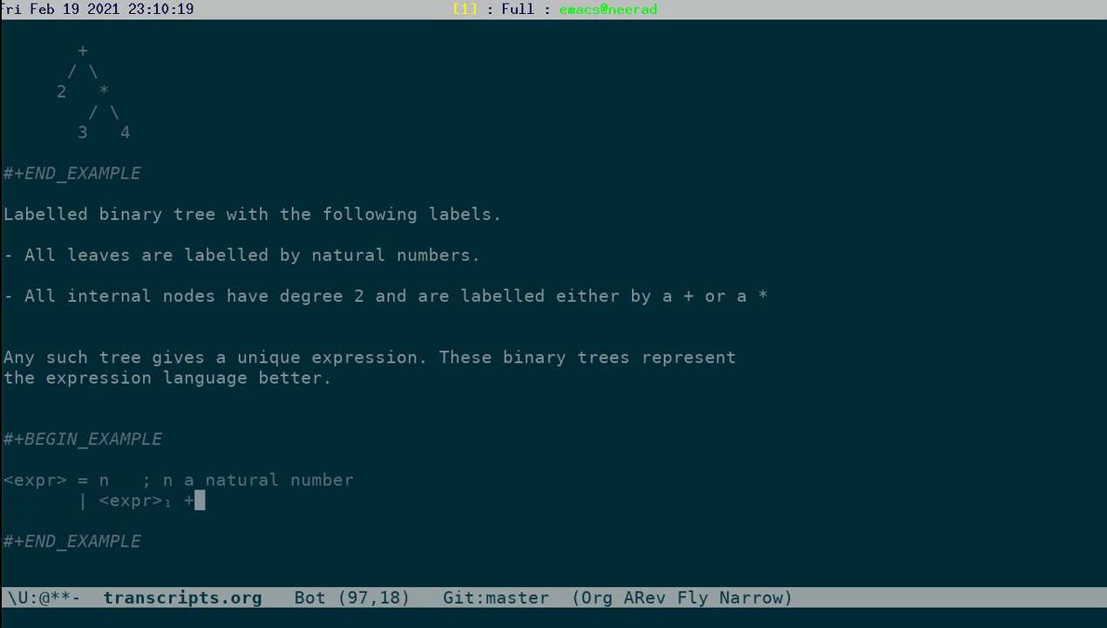
type(" <e")
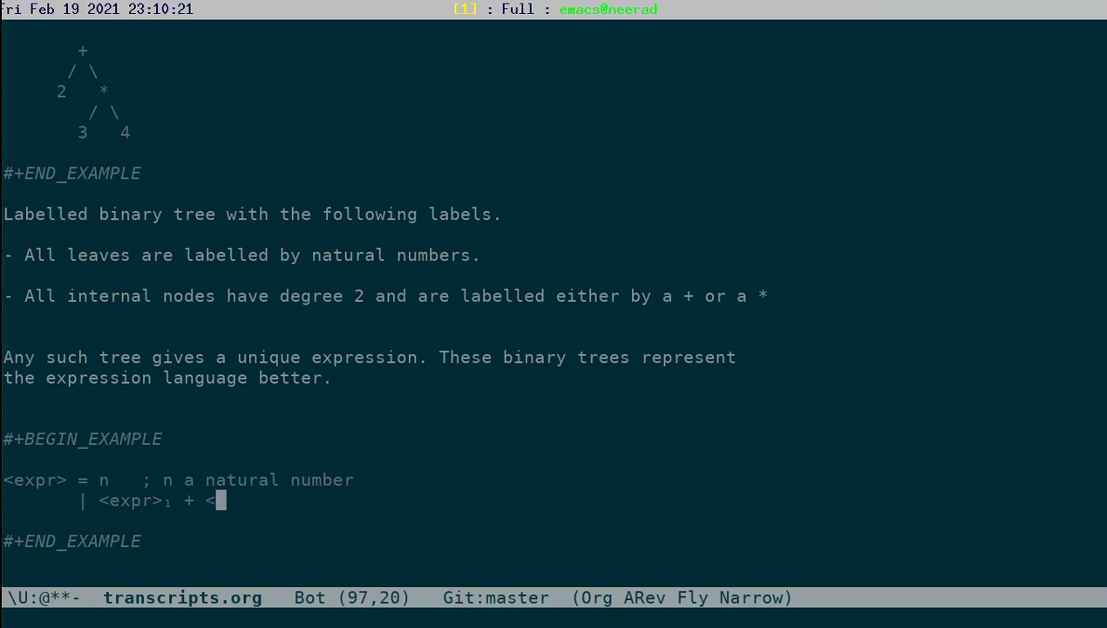
type("xpr>_2")
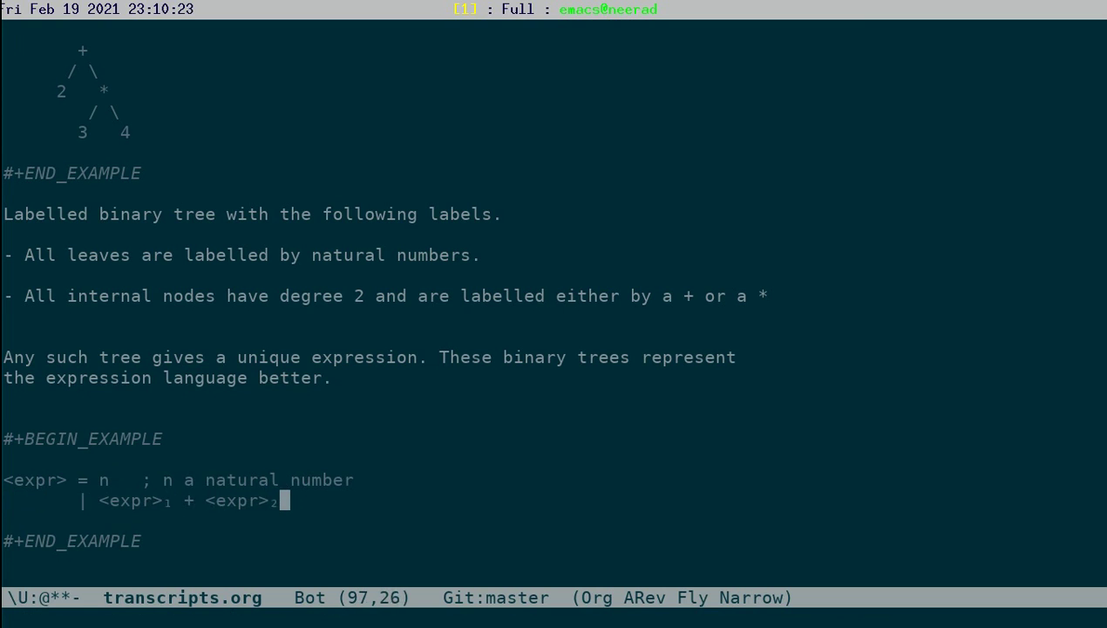
Add the indented multiplication alternative '| <expr>_1 * <expr>_2' to the grammar.
key("Return")
key("Tab")
type("| <exp")
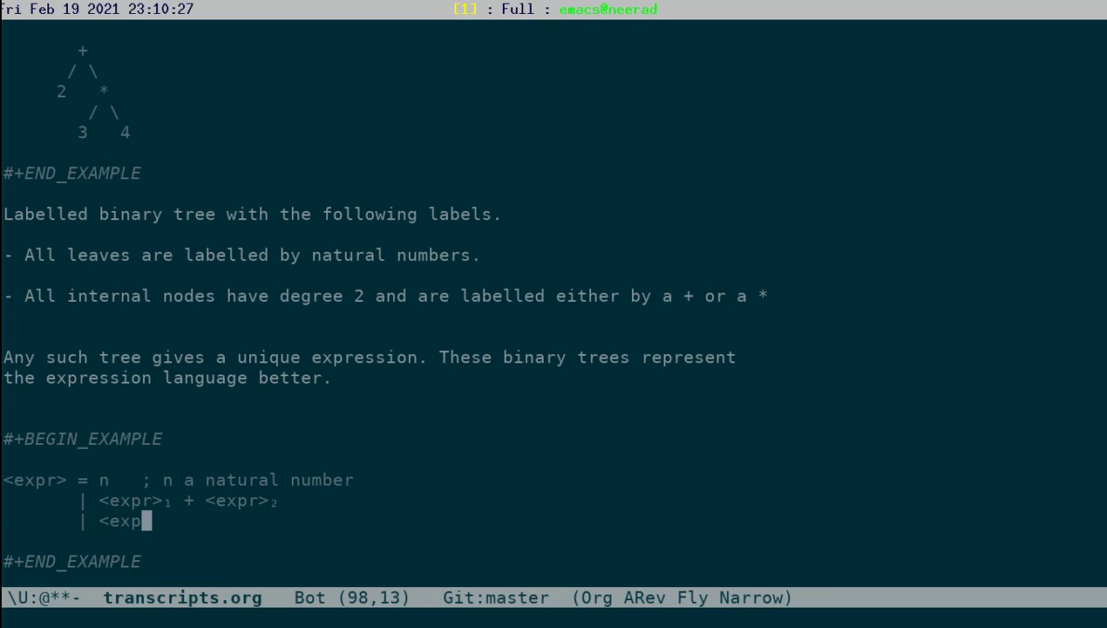
type("r>_2 +")
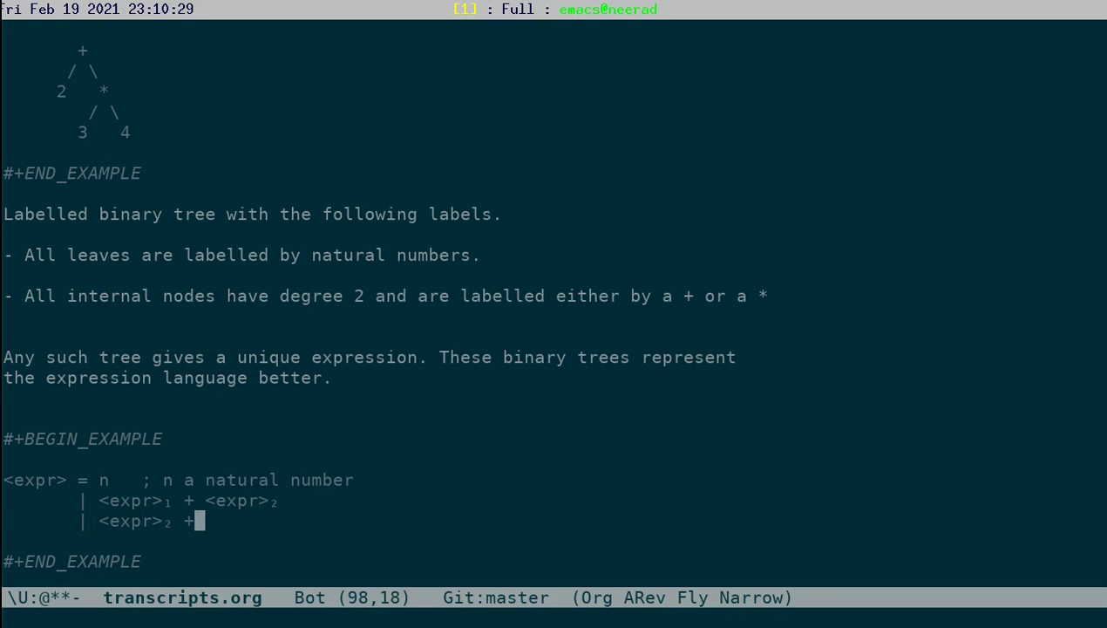
key("BackSpace")
key("BackSpace")
type("* ")
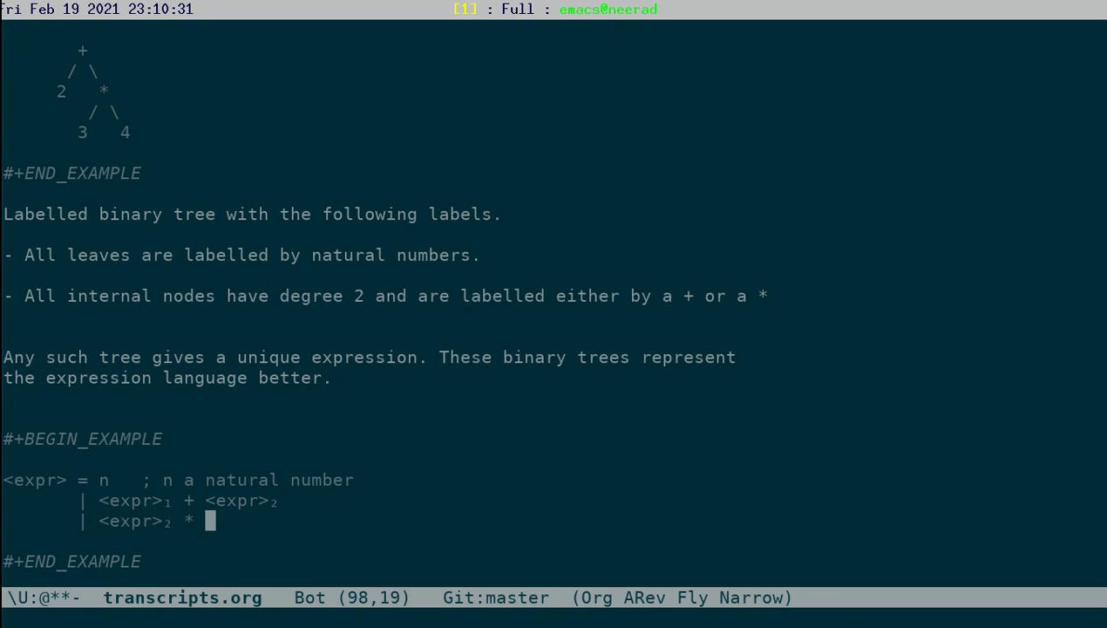
type("<expr_")
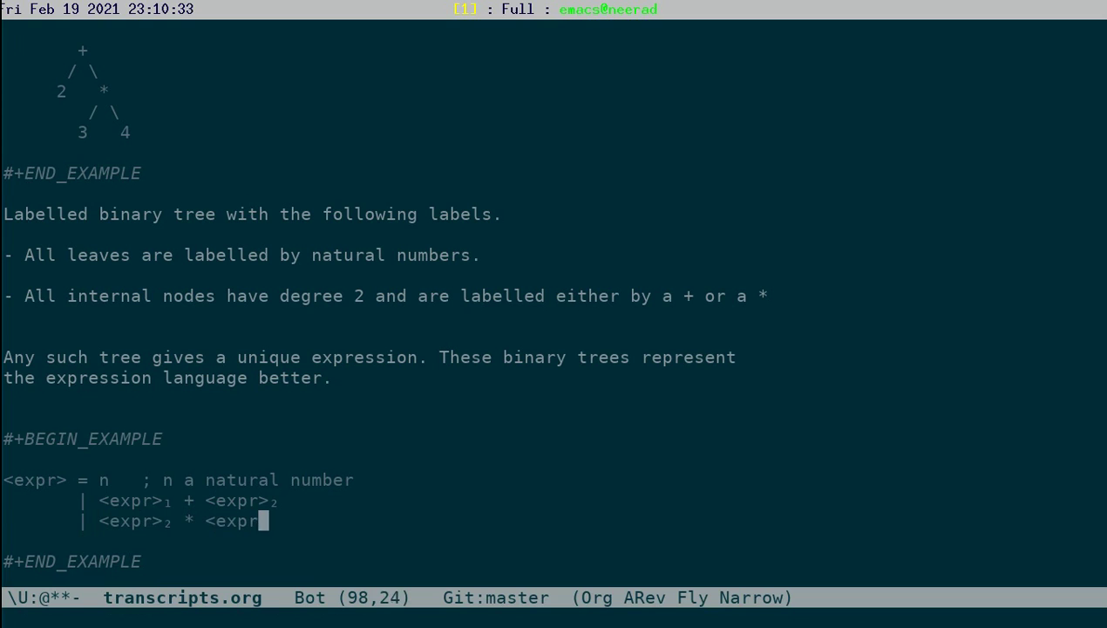
type("2>")
key("ctrl+t")
key("Left")
key("Left")
key("Left")
key("Left")
key("Left")
key("Left")
key("Left")
key("Left")
key("Left")
key("Left")
key("BackSpace")
type("_1")
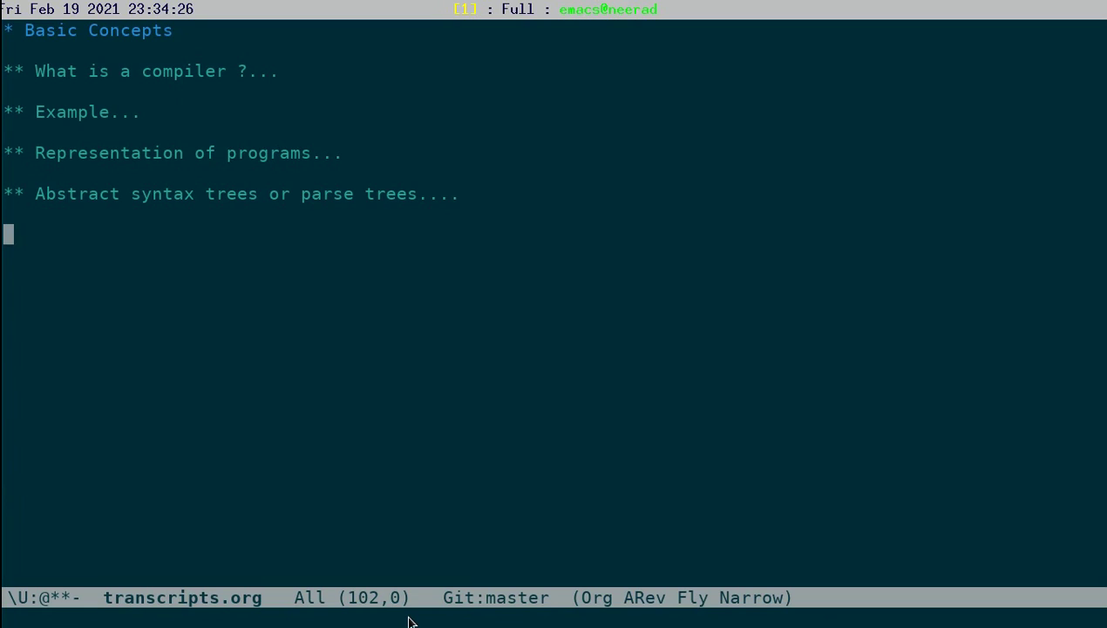
Add heading 'Concrete syntax (grammar)' followed by 'Let us give a context free language that captures all expressions.'.
key("ctrl+y")
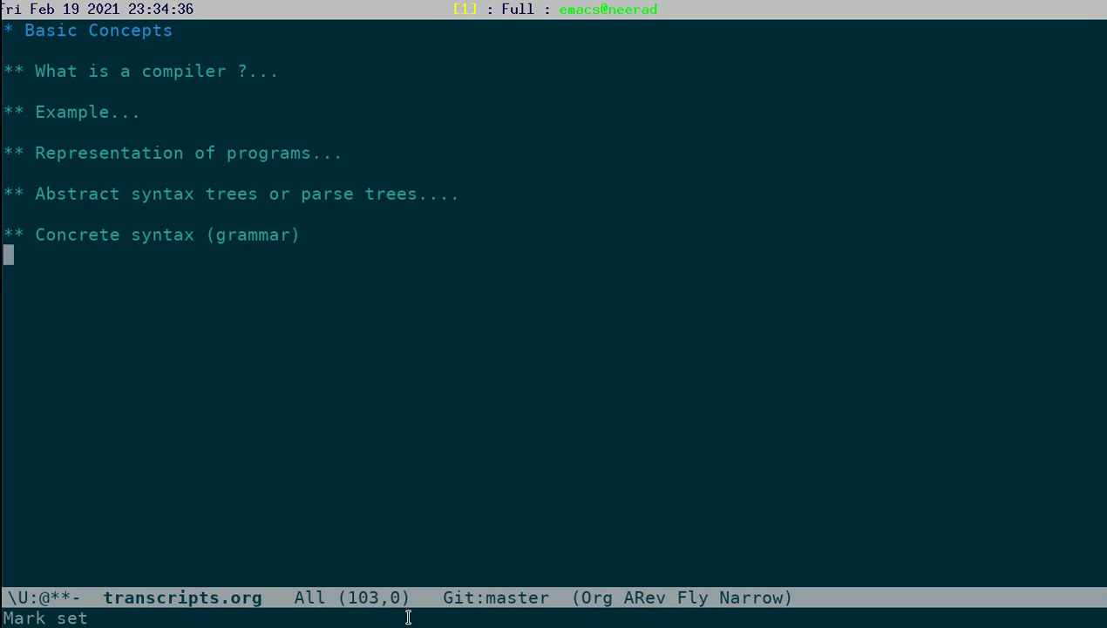
key("Return")
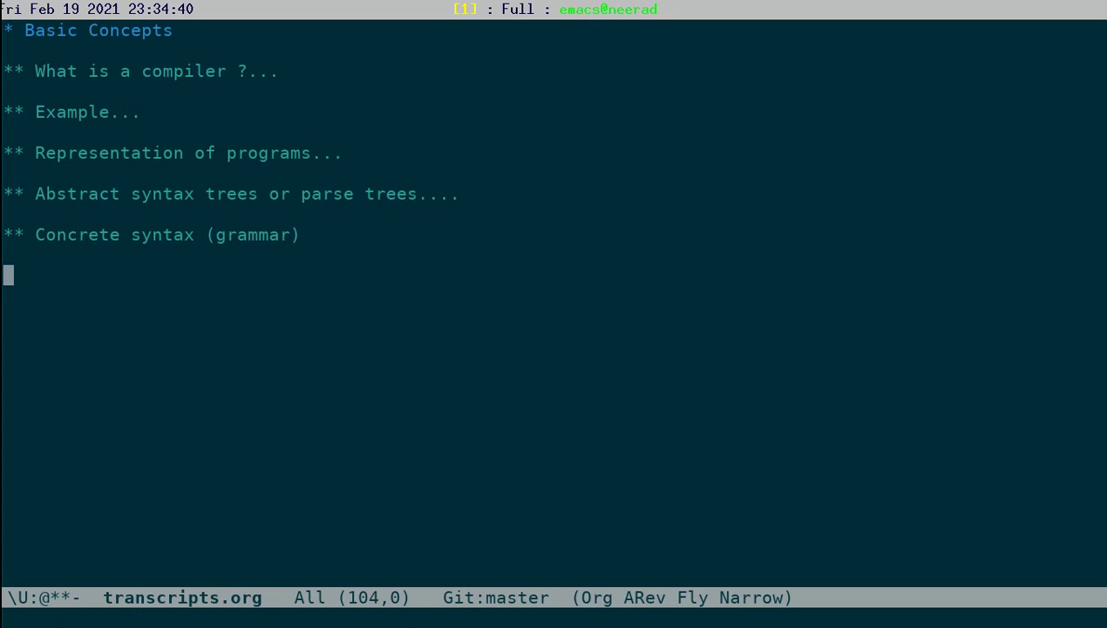
type("Let us gifve")
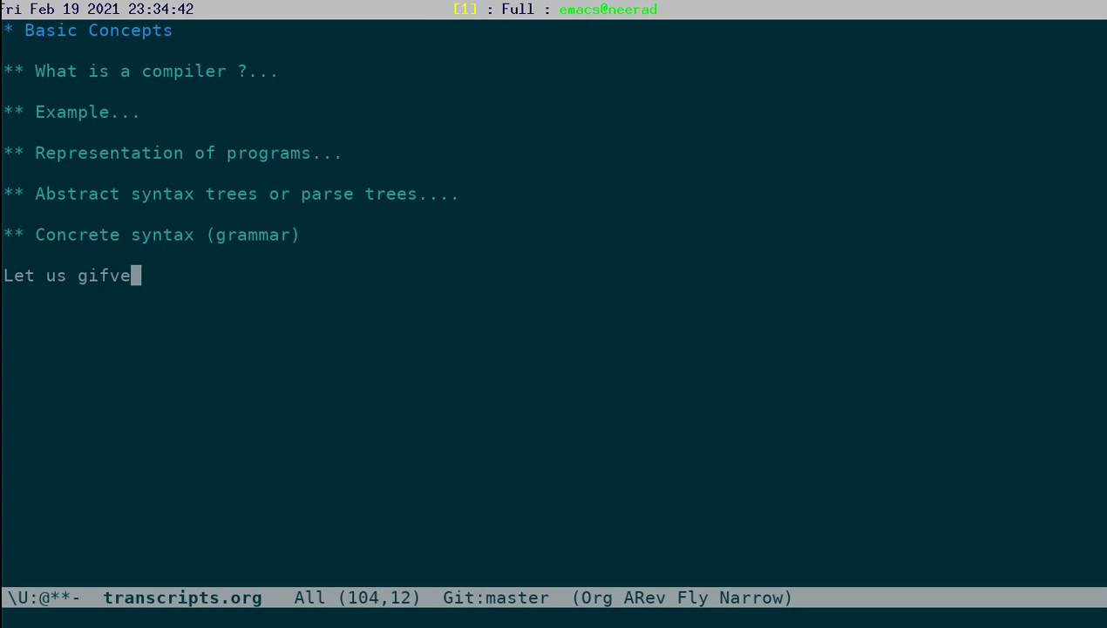
key("BackSpace")
key("BackSpace")
key("BackSpace")
type("ve a ")
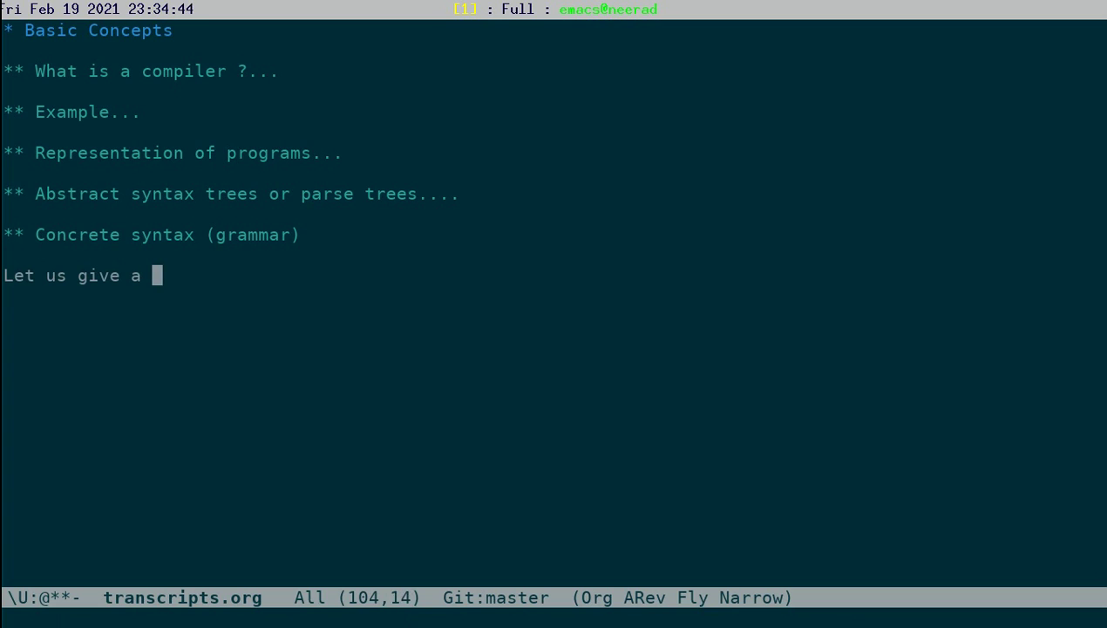
type("context f")
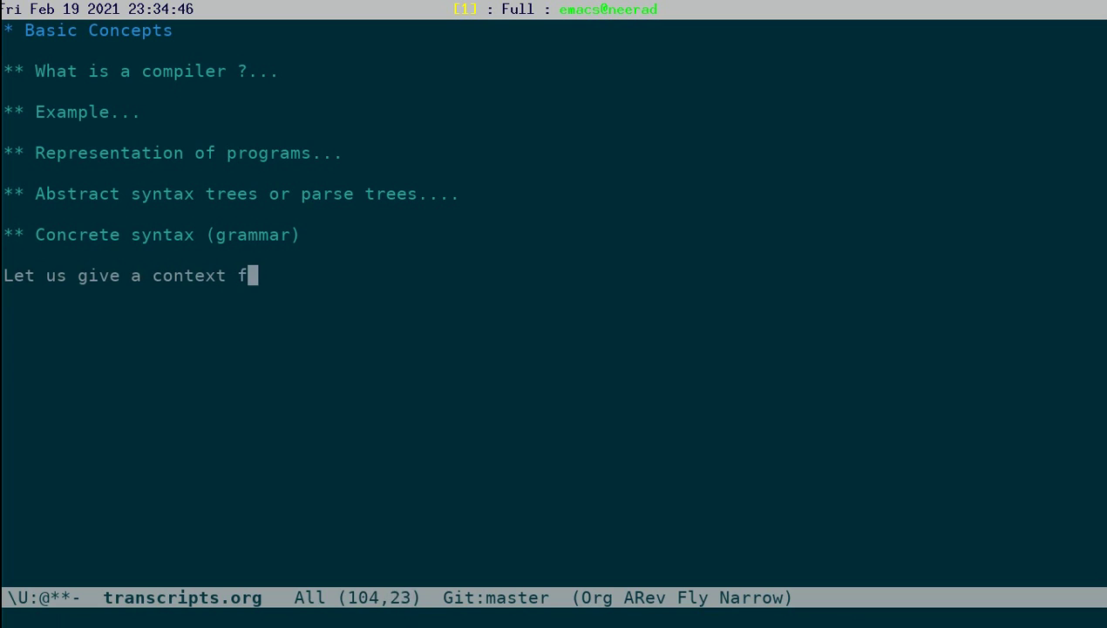
type("ree language ")
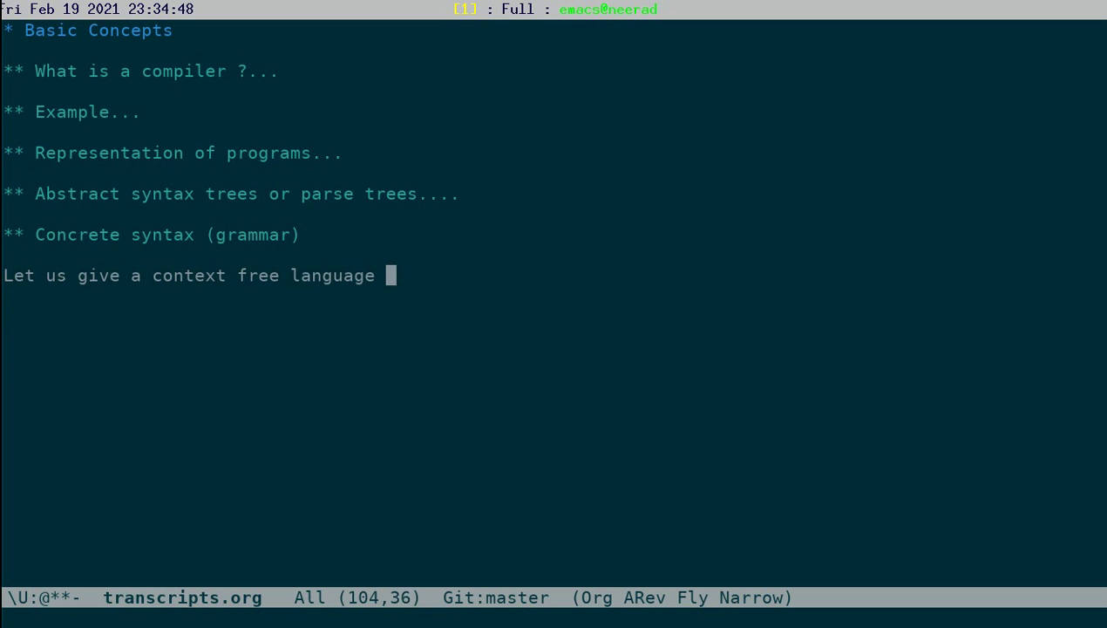
type("that captures all expressions.")
key("Return")
key("Return")
key("Return")
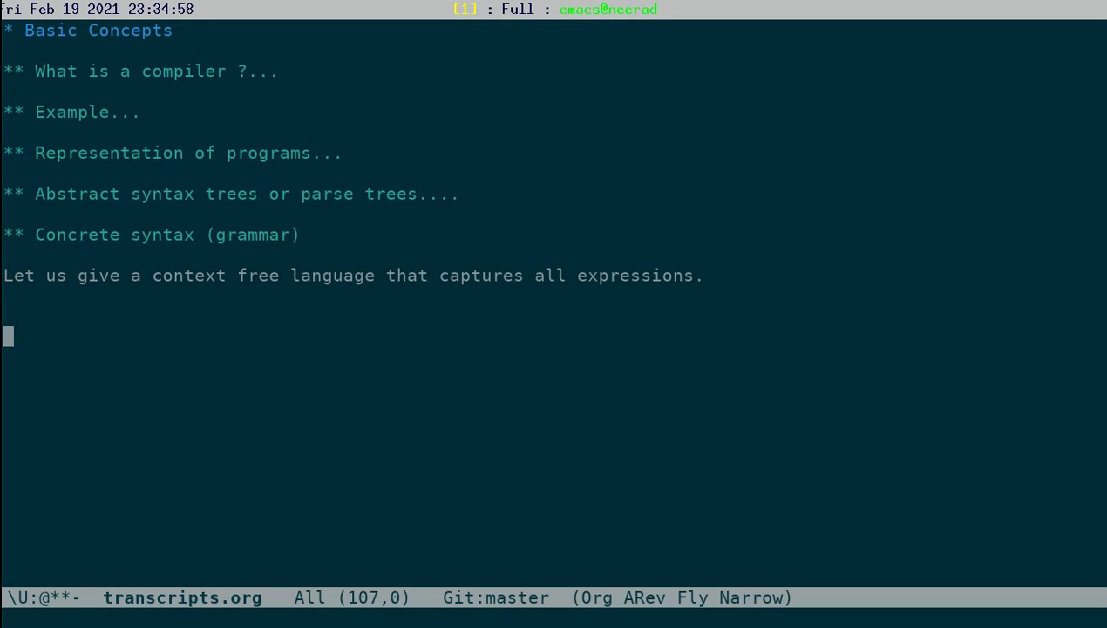
Insert an example block with the rules E -> natural number | E + E | E * E | ( E ).
type("e")
key("BackSpace")
type("<e")
key("Tab")
key("Return")
key("Return")
key("Up")
key("Up")
key("Return")
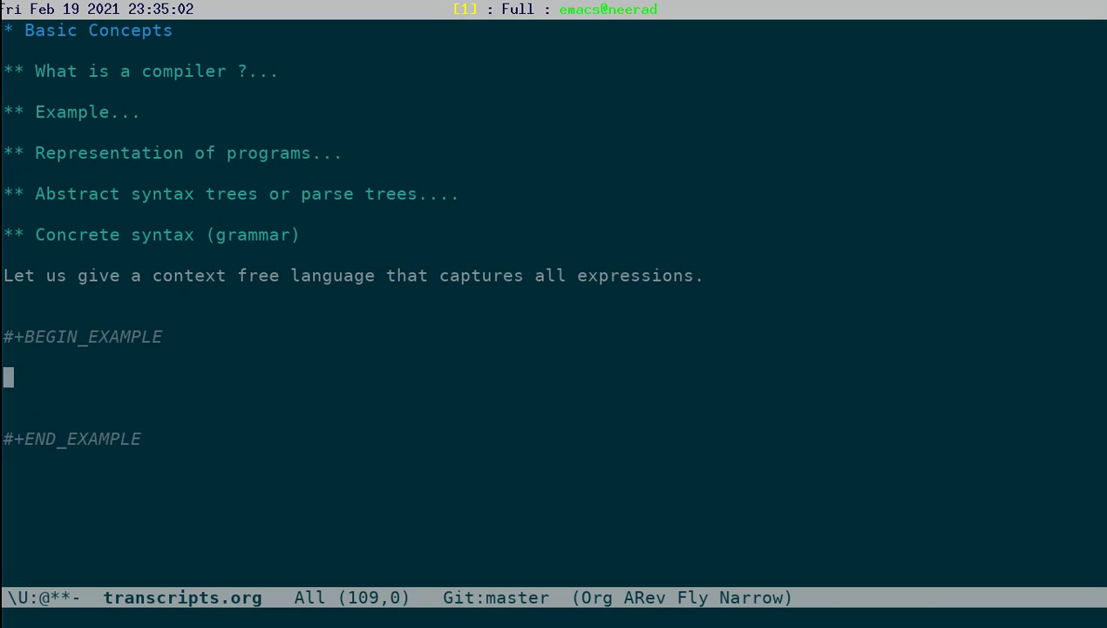
type("E -> ")
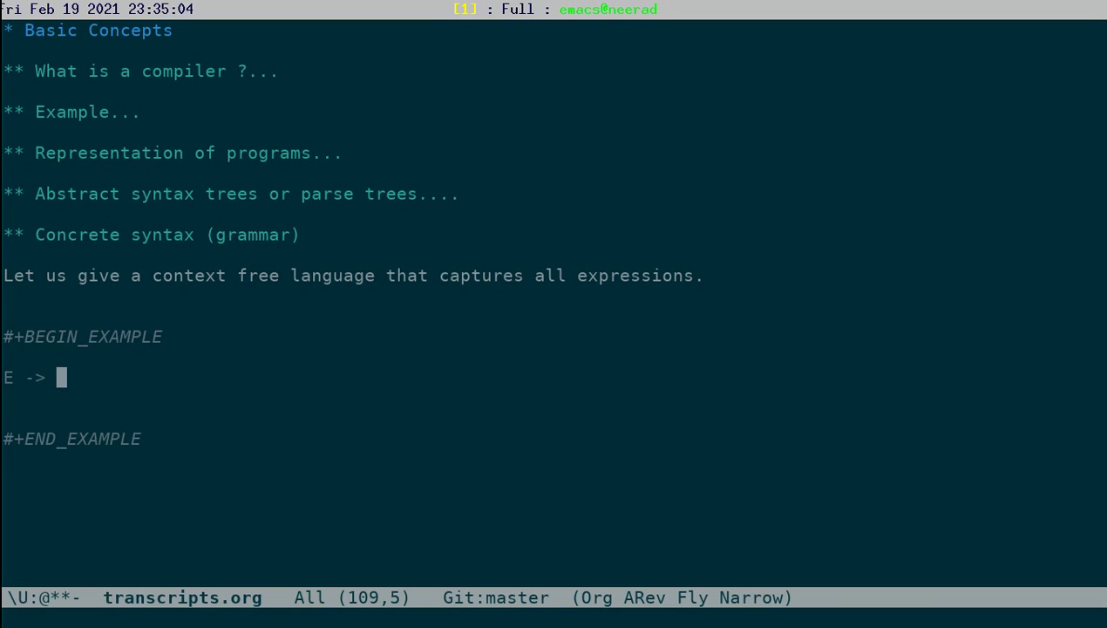
type("natural number")
key("Return")
type("| E + E")
key("Return")
type("| E * E")
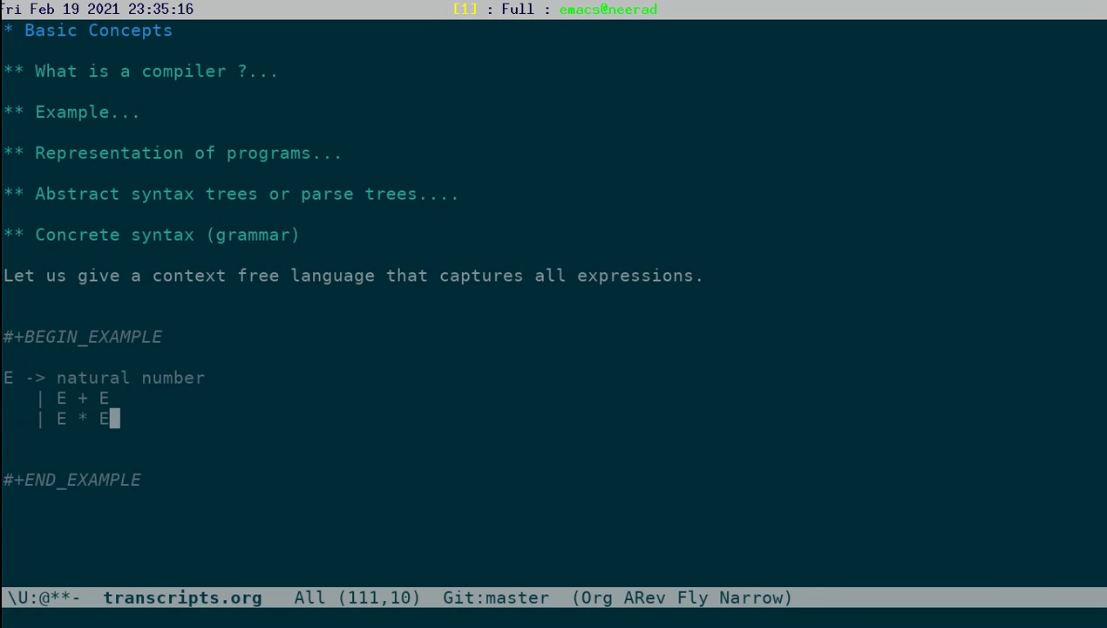
key("Return")
type("| ")
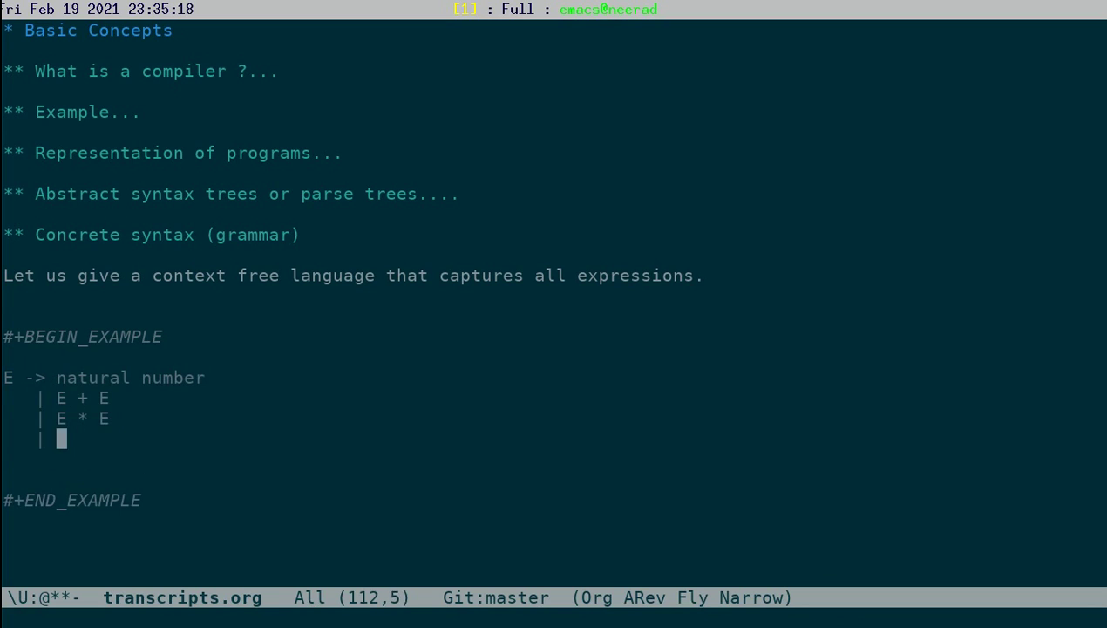
type("( E )")
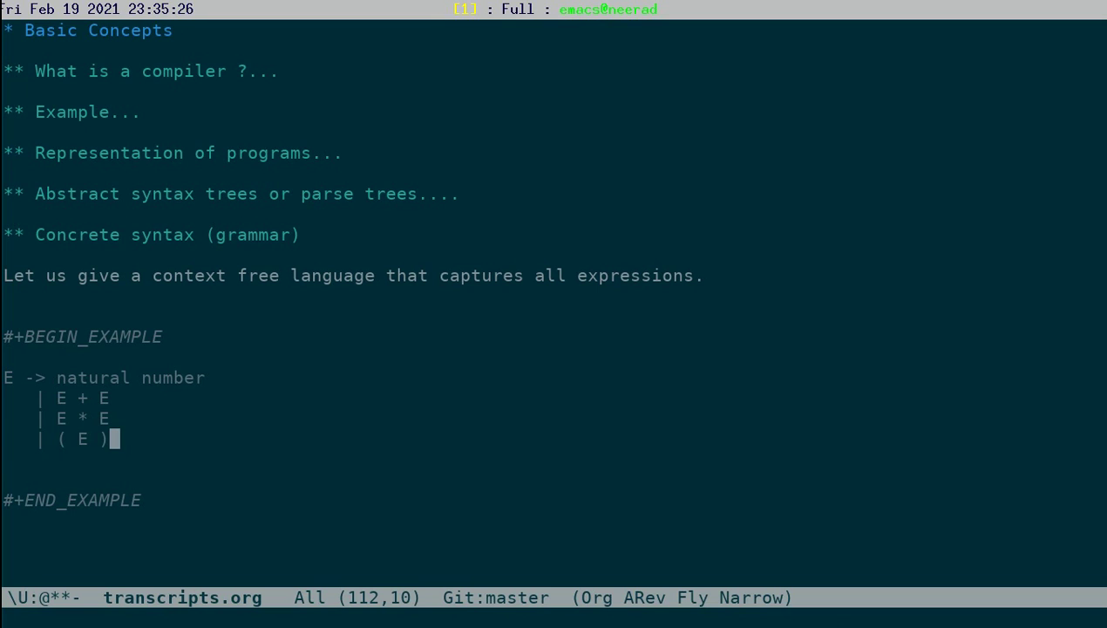
Add the rule N -> [1-9][0-9]* to the grammar block.
key("Up")
key("Up")
key("Up")
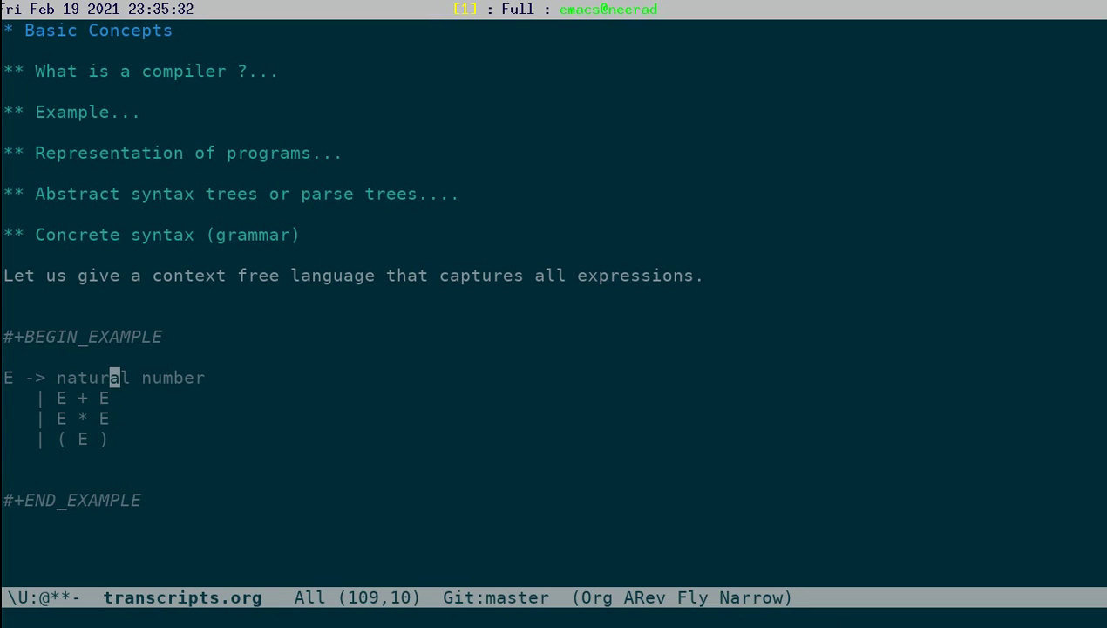
key("Up")
key("Up")
key("Up")
key("Down")
key("Down")
key("Down")
key("Down")
key("Down")
key("Down")
key("Down")
key("Down")
key("Up")
key("Return")
type("N ")
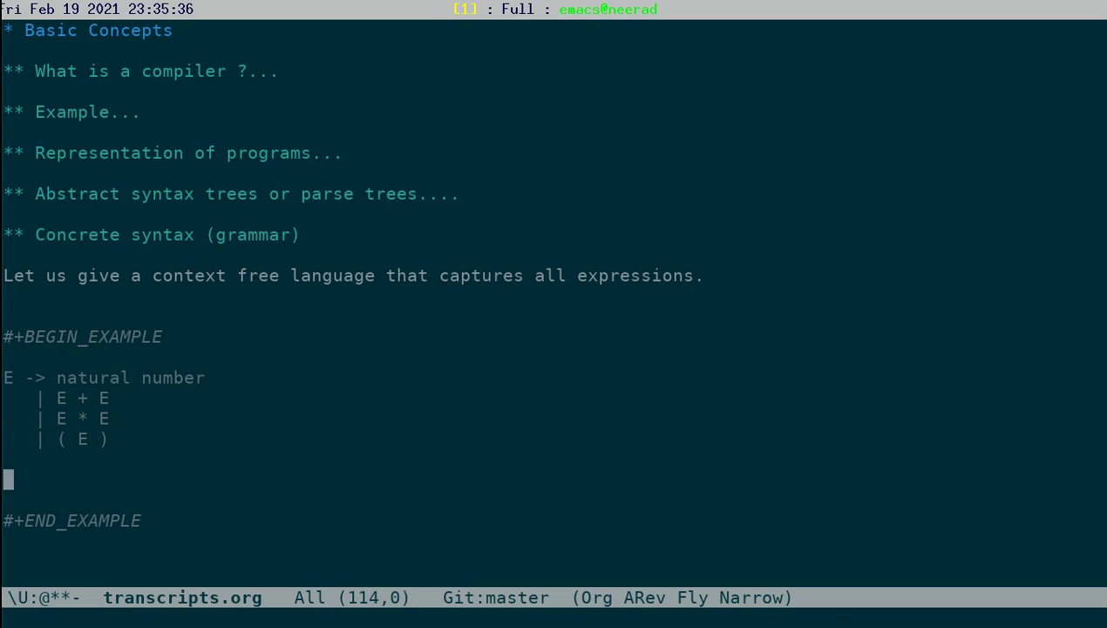
type("-> ")
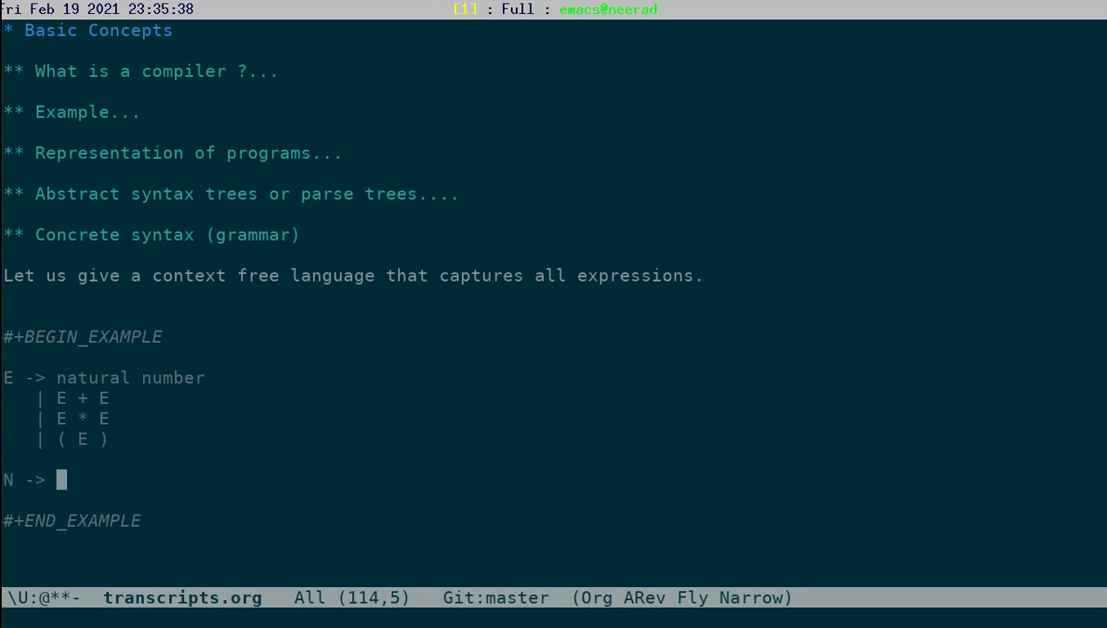
type("[1")
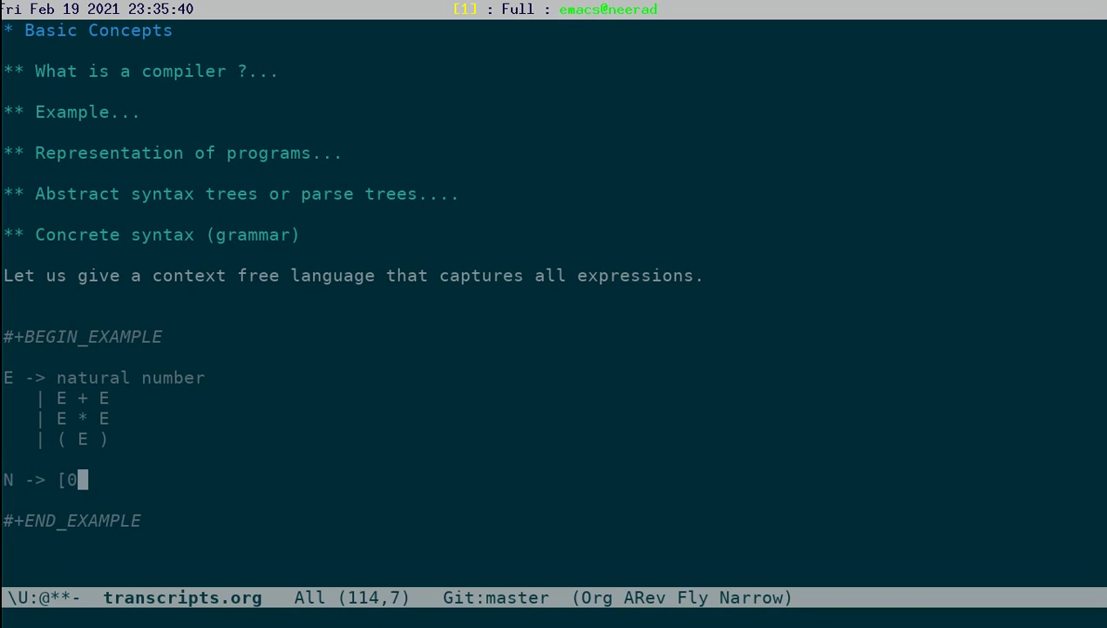
type("-")
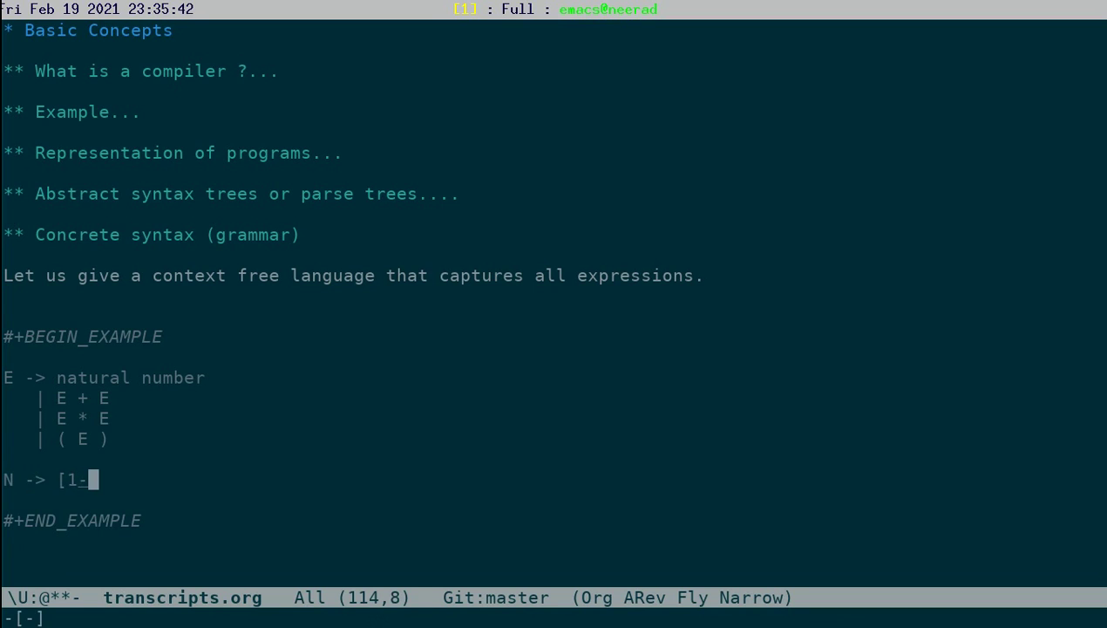
type("9]")
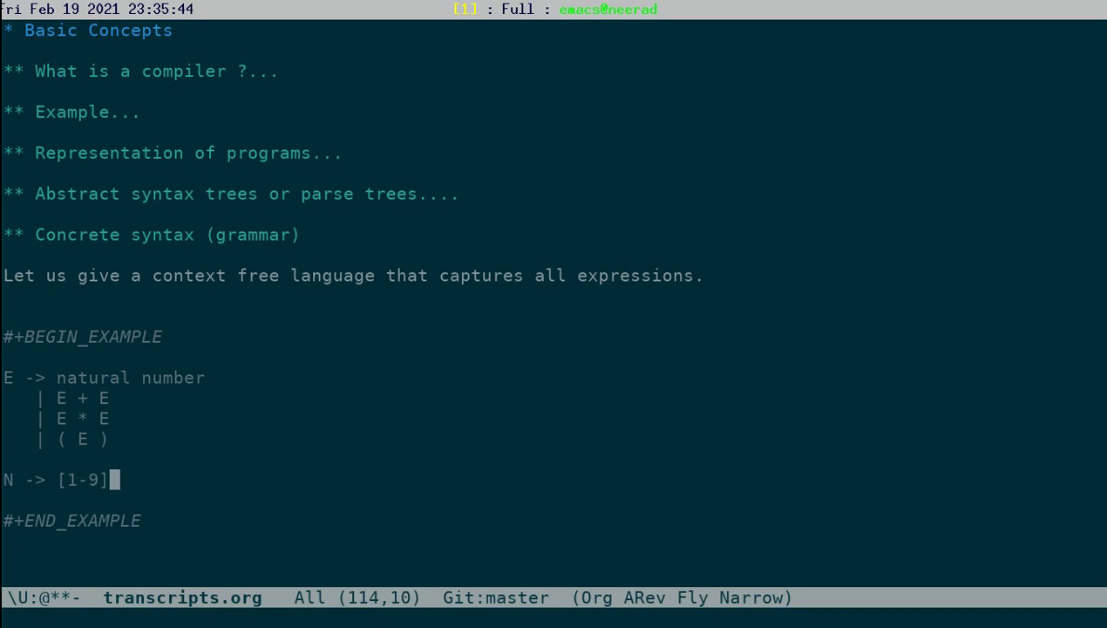
type("[")
type("0")
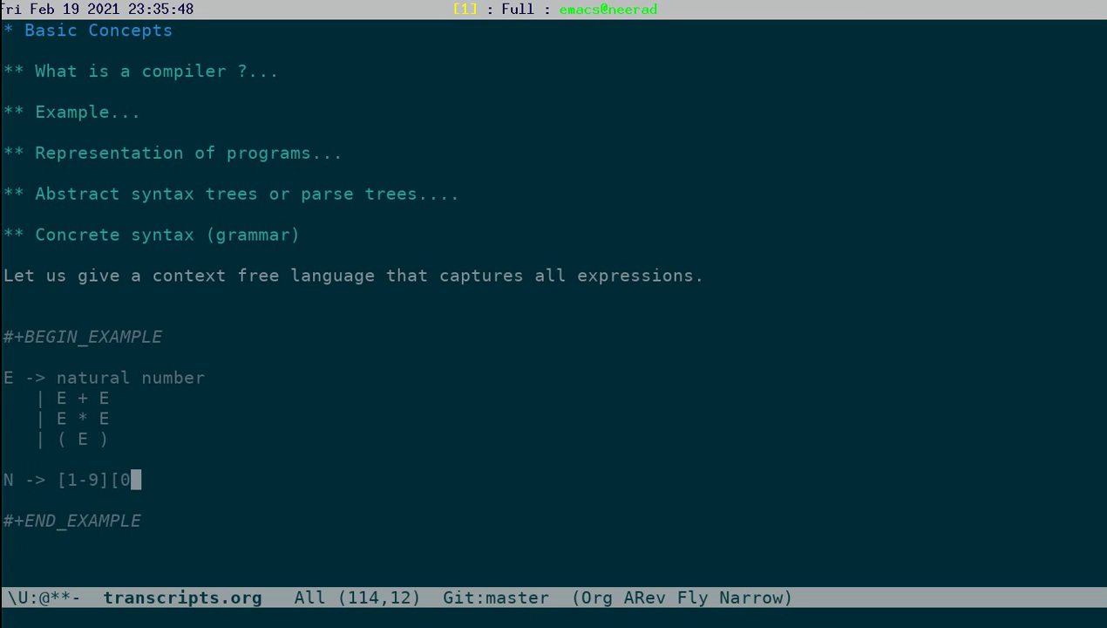
type("-9")
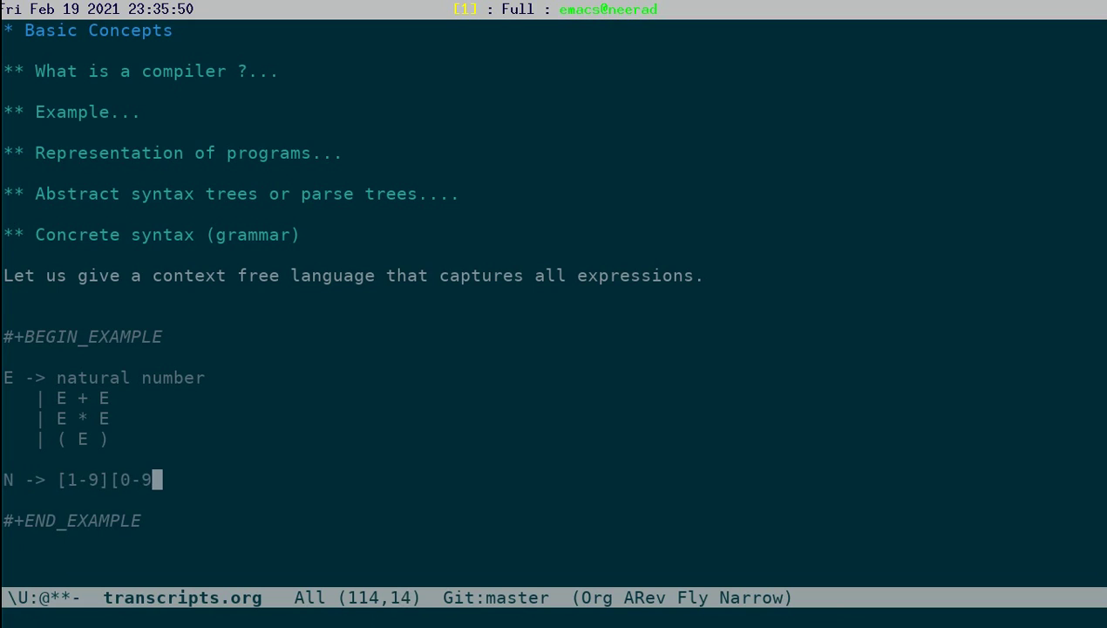
type("]*")
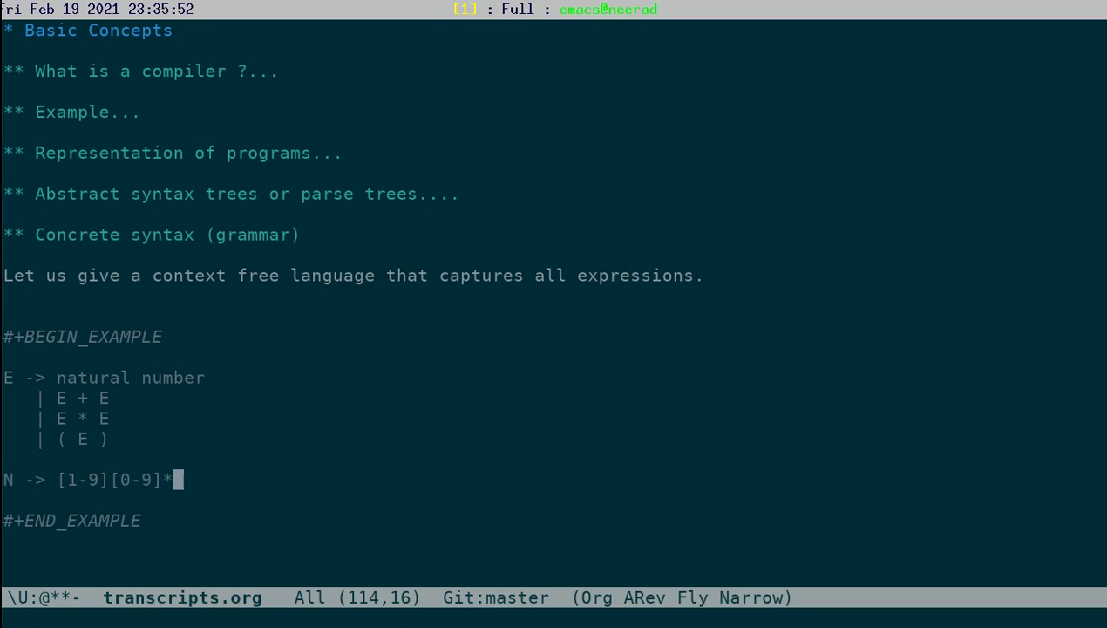
key("Left")
key("Left")
key("Left")
key("Left")
key("Left")
key("Left")
key("Left")
key("Left")
key("Left")
key("Left")
key("Left")
key("Up")
key("Up")
key("Up")
key("Up")
key("Up")
key("Up")
key("Up")
key("Up")
key("Up")
key("Up")
key("Up")
key("Up")
key("Up")
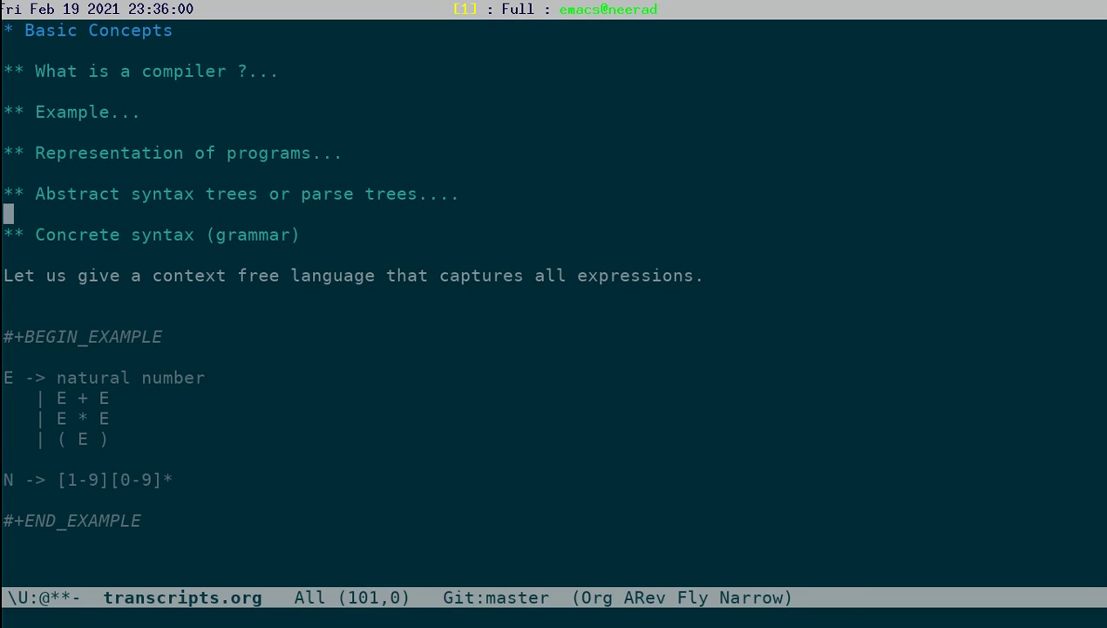
Below the example, write that the context free grammar capturing all valid programs is called the concrete syntax.
key("Down")
key("Down")
key("Down")
key("Down")
key("Down")
key("Down")
key("Down")
key("Down")
key("Down")
key("Down")
key("Down")
key("Down")
key("Down")
key("Down")
key("Down")
key("Down")
key("Return")
key("Return")
type("THe")
key("BackSpace")
key("BackSpace")
key("BackSpace")
type("he context free grammar ")
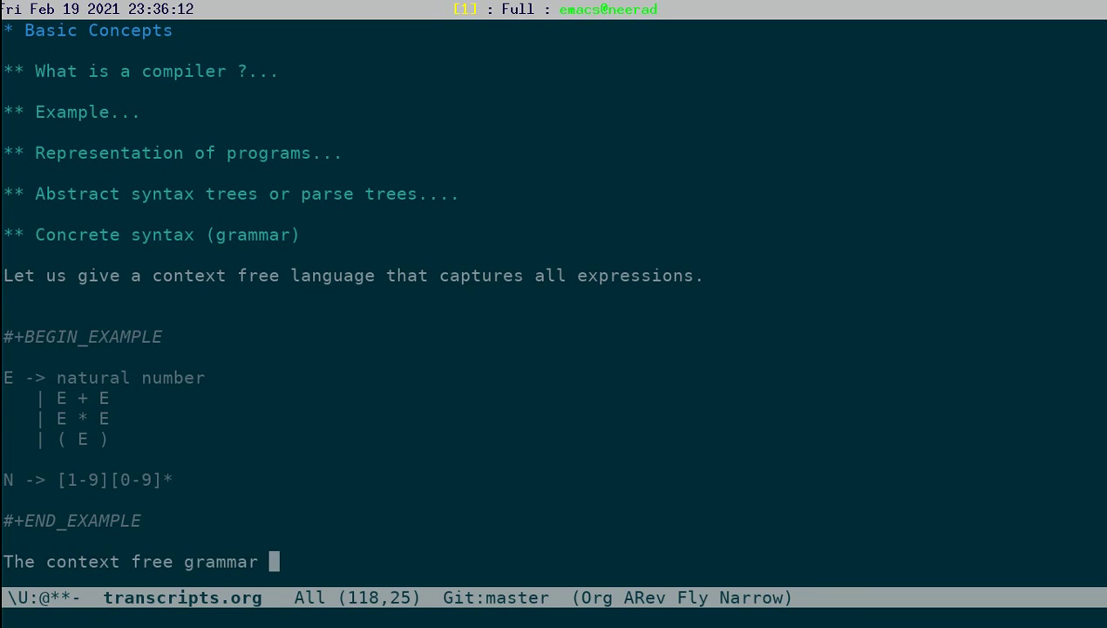
type("that x")
key("BackSpace")
type("captures all string that are valid ")
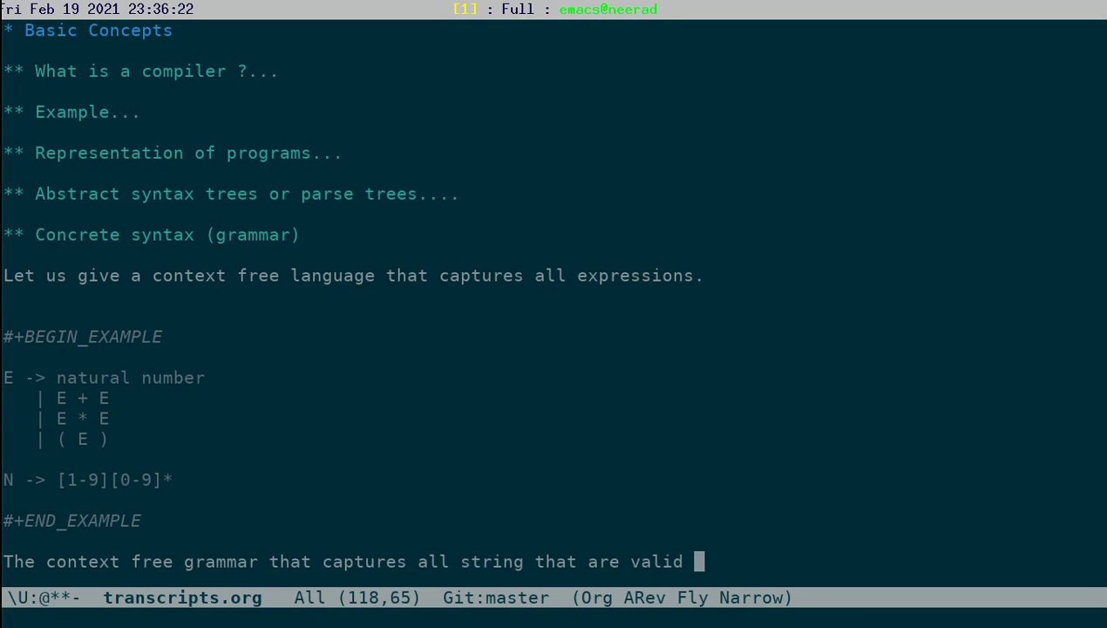
type("programs")
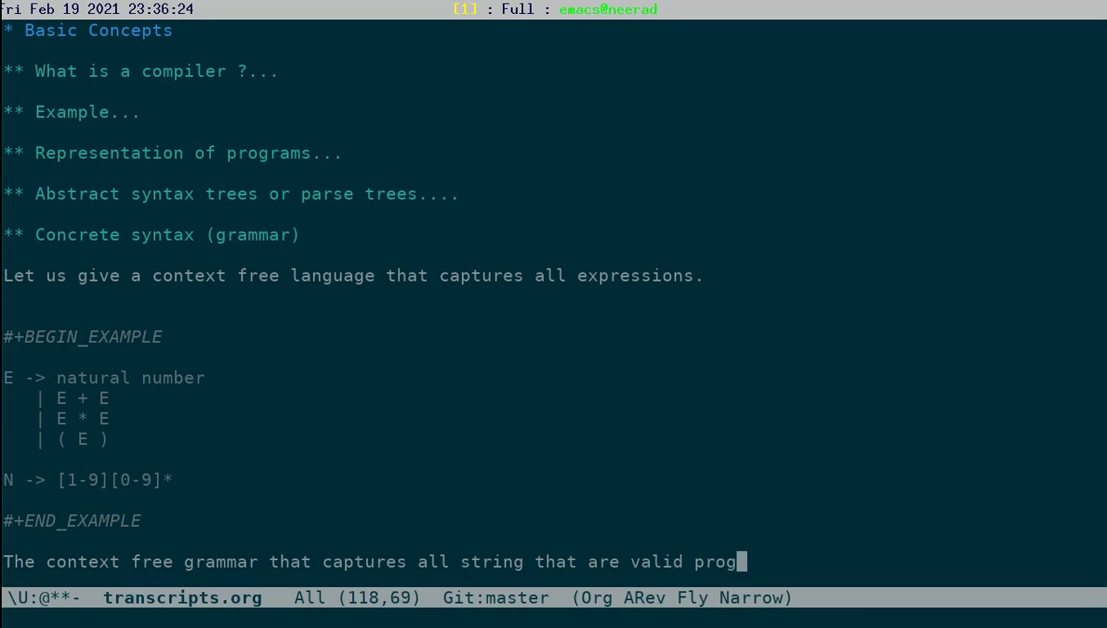
key("Return")
type("is called ")
type("the concrete")
type(" syntax ")
type("or gramma")
type("r for that langa")
type("uge.")
key("BackSpace")
key("BackSpace")
key("BackSpace")
key("BackSpace")
key("BackSpace")
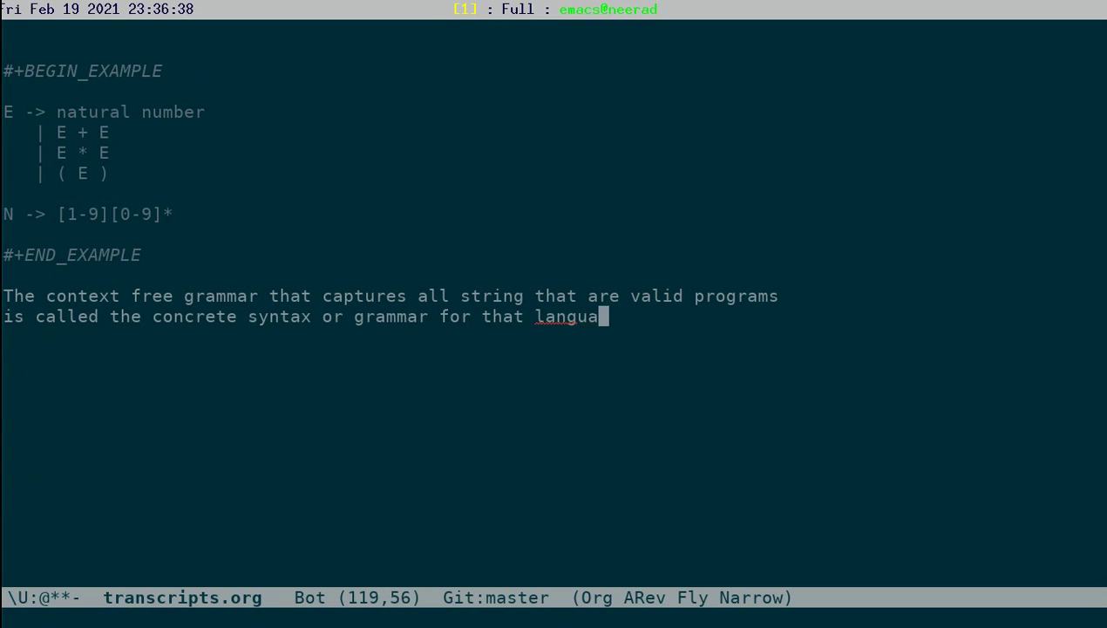
type("ge.")
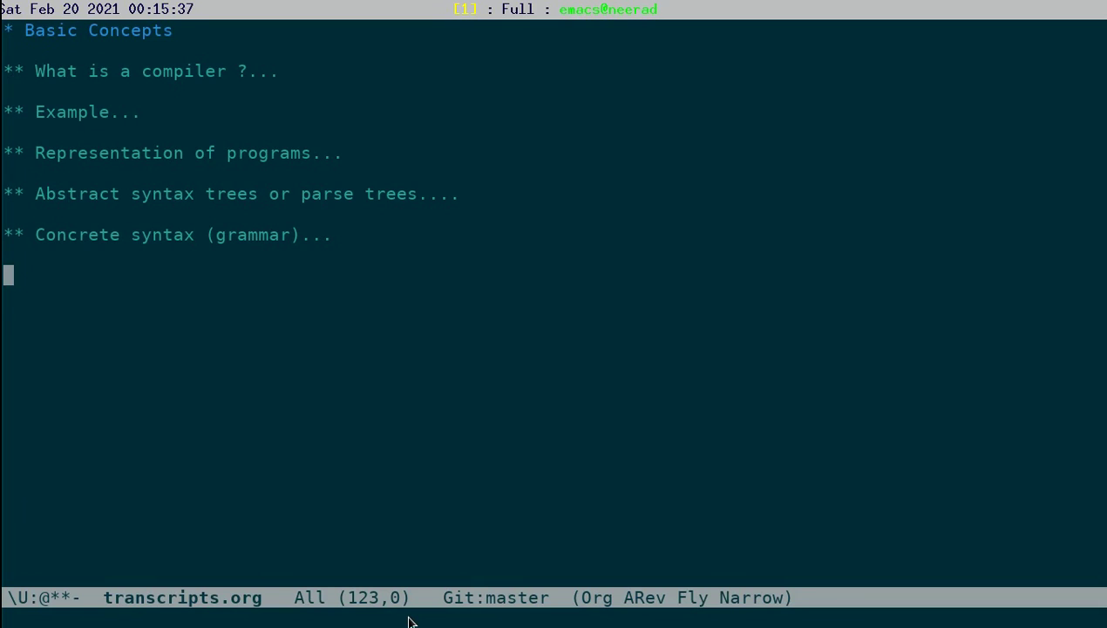
Paste the 'Phases of the compile' heading and add '- Parsing :: input string -> AST of the source language.'.
key("ctrl+y")
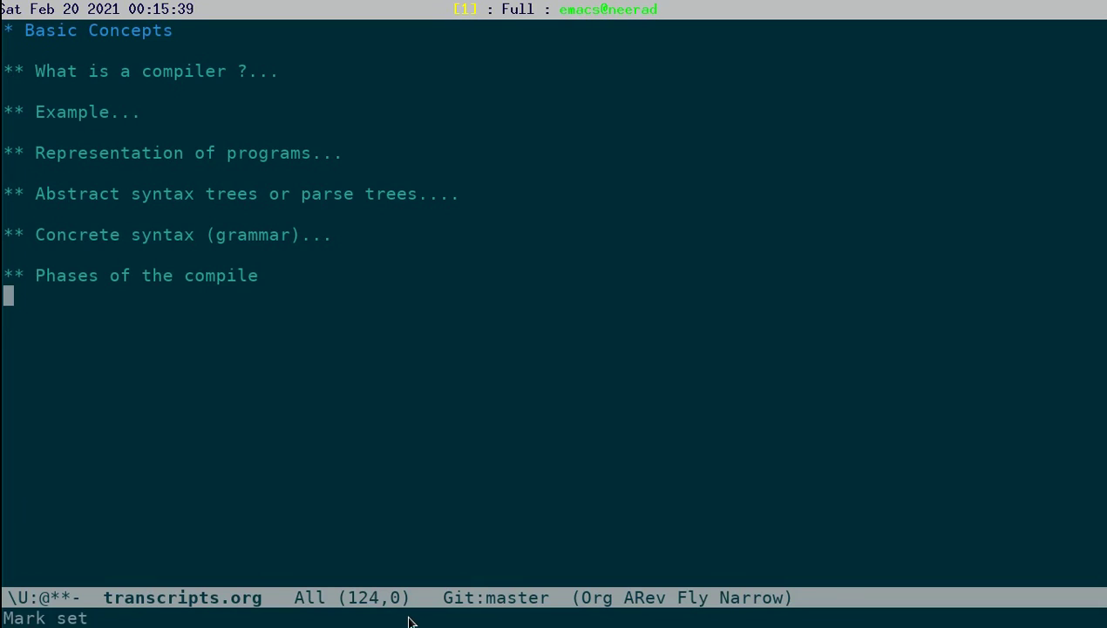
key("Return")
type("- ")
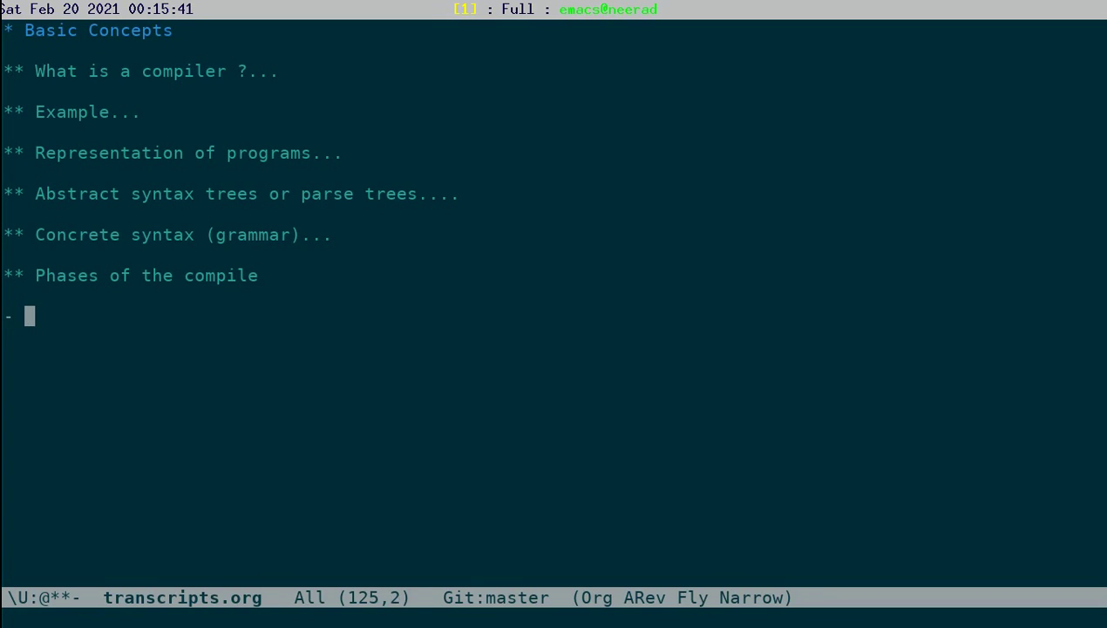
type("Parsing")
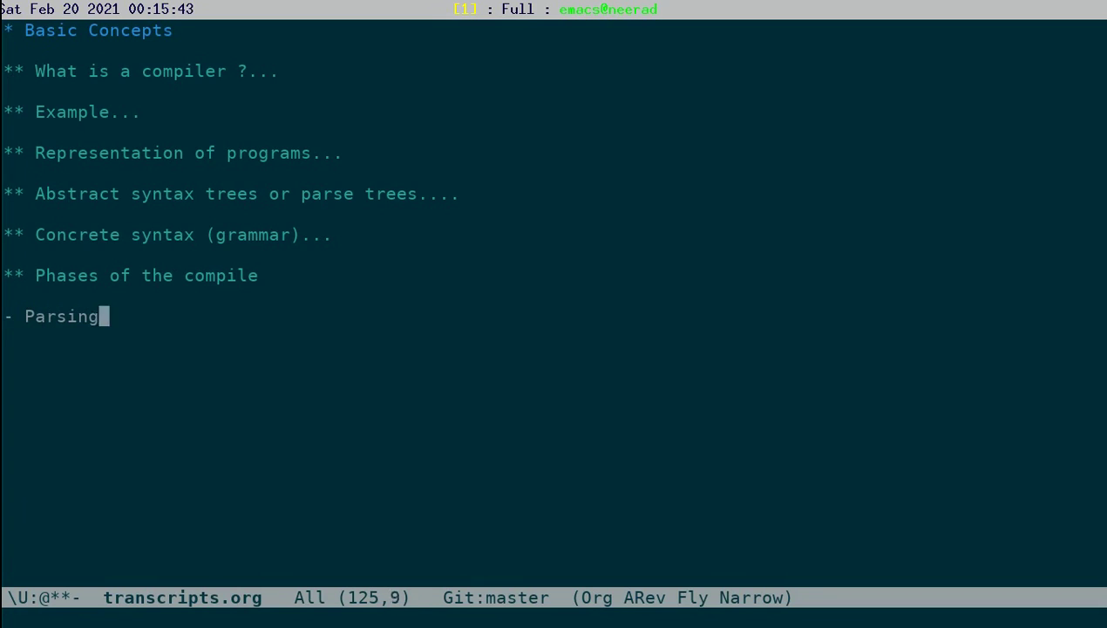
type(" :: input s")
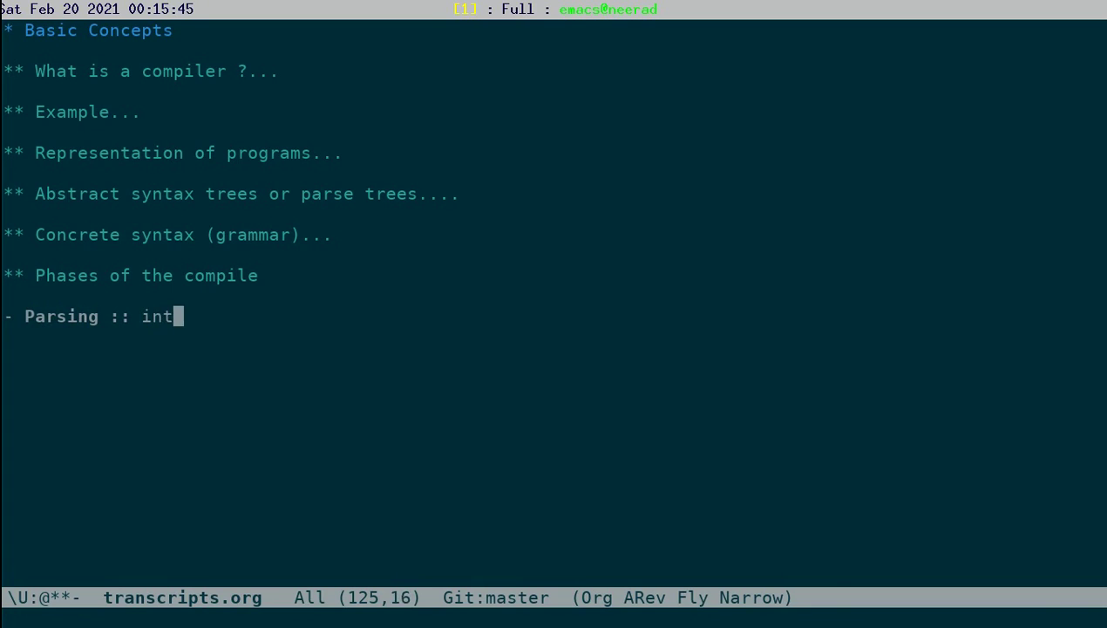
type("tring -> ")
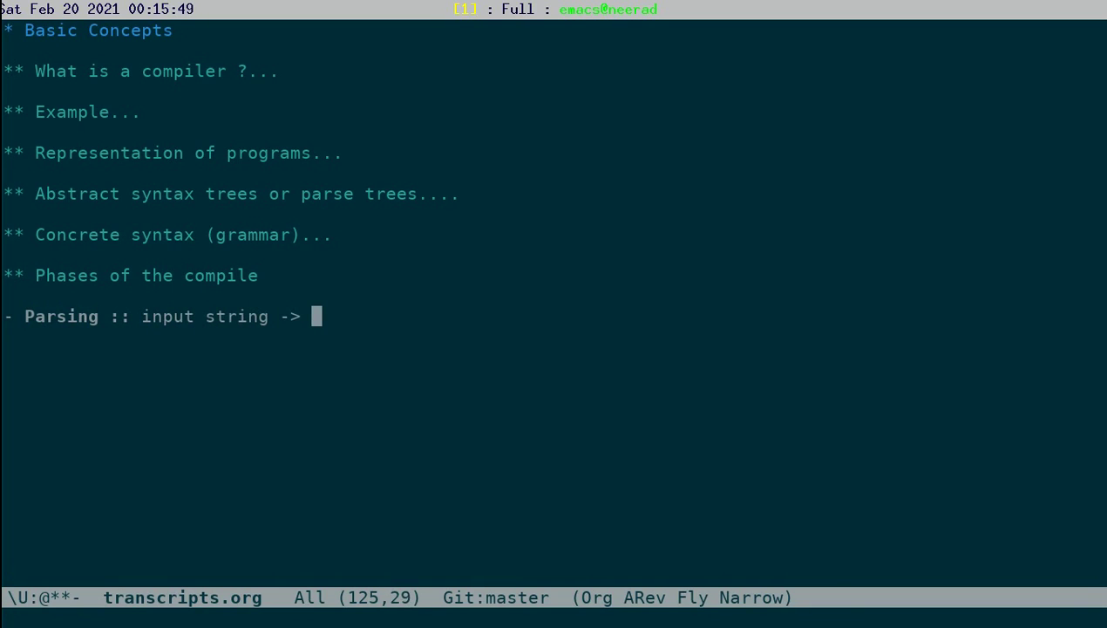
type("AST of the")
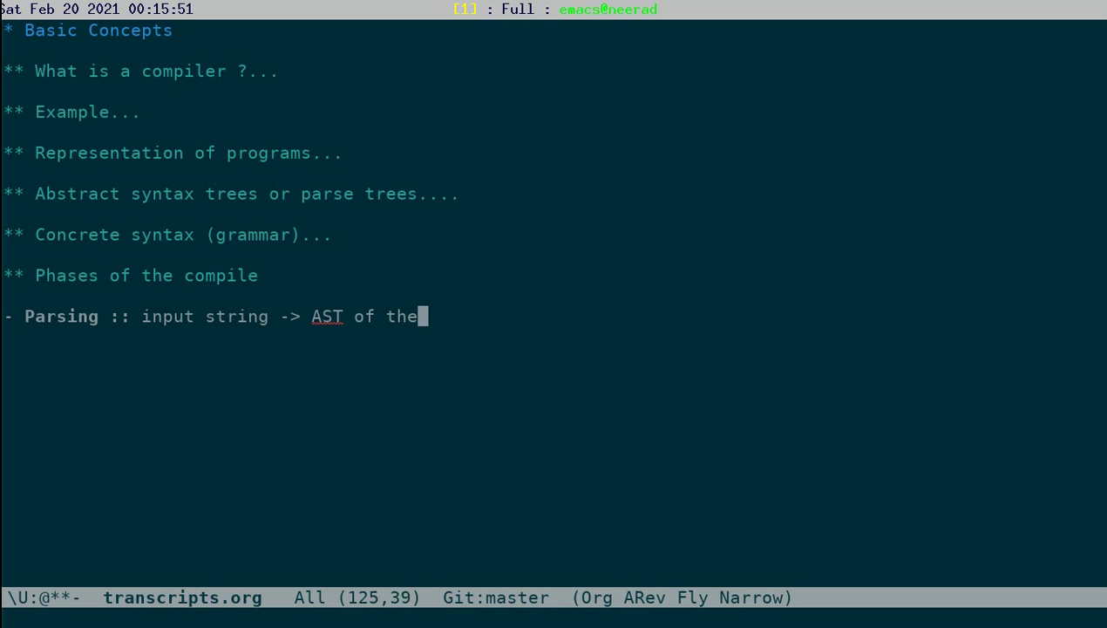
type(" source langua")
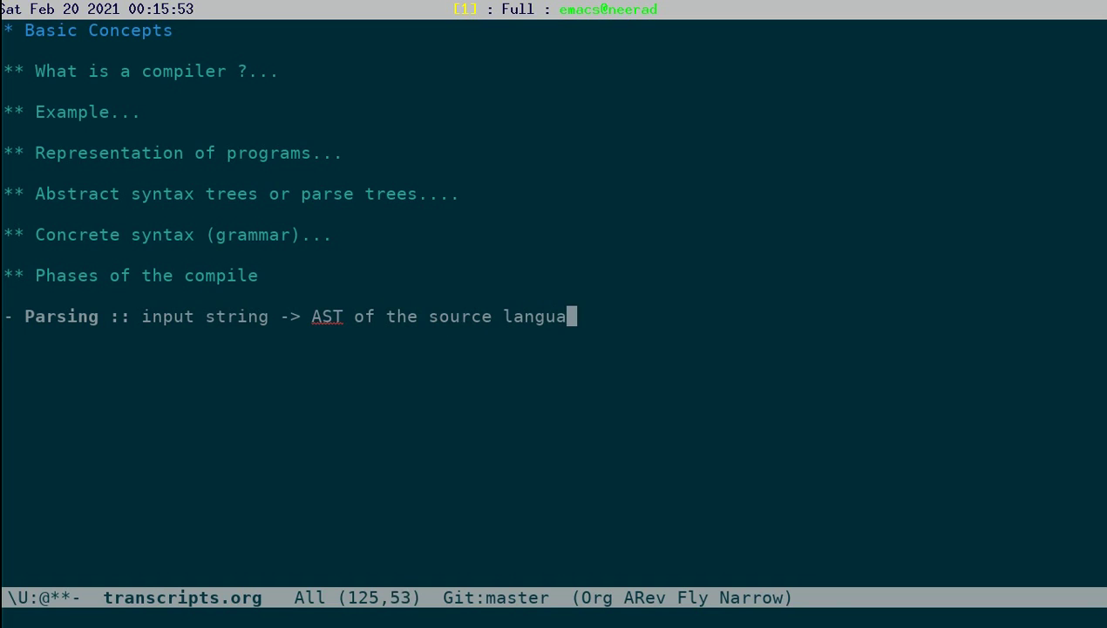
type("ge.")
key("Return")
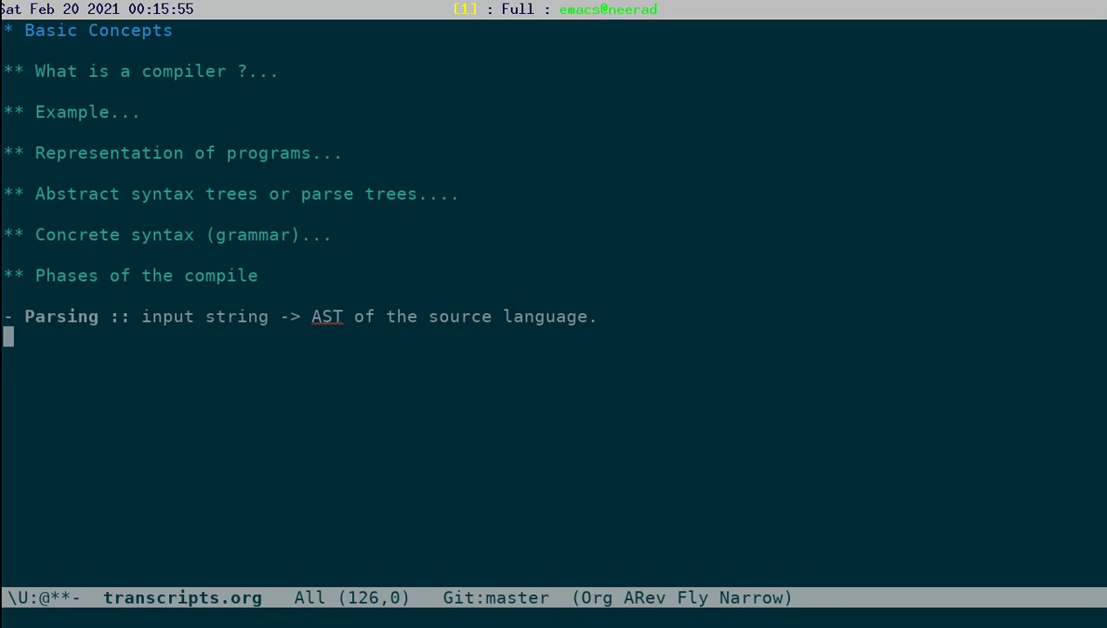
key("Return")
key("Tab")
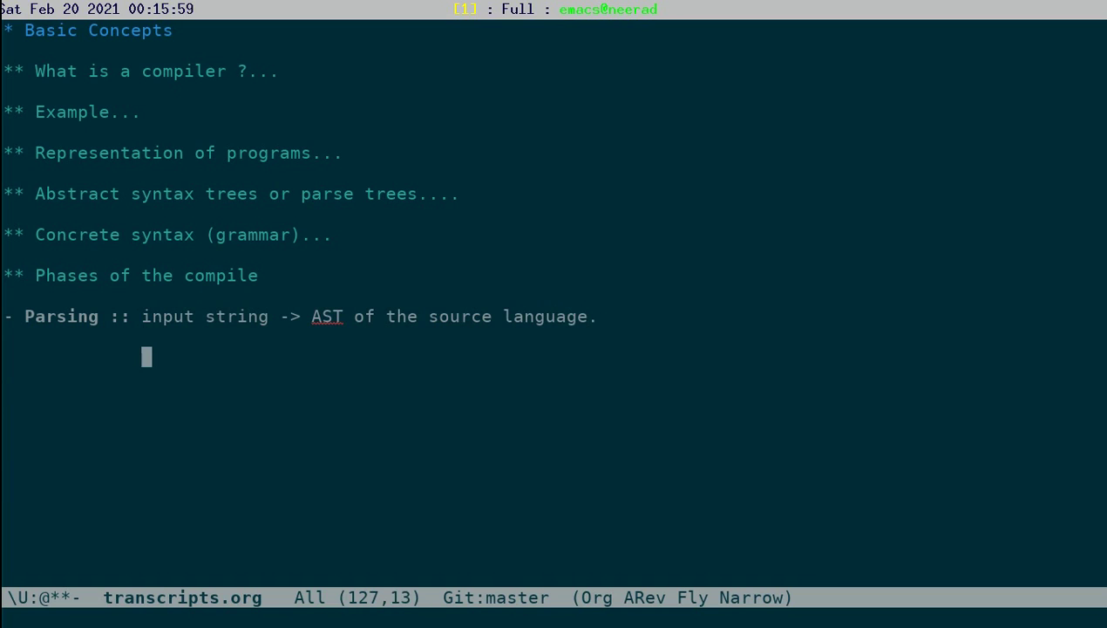
key("BackSpace")
key("BackSpace")
key("BackSpace")
key("BackSpace")
key("BackSpace")
key("BackSpace")
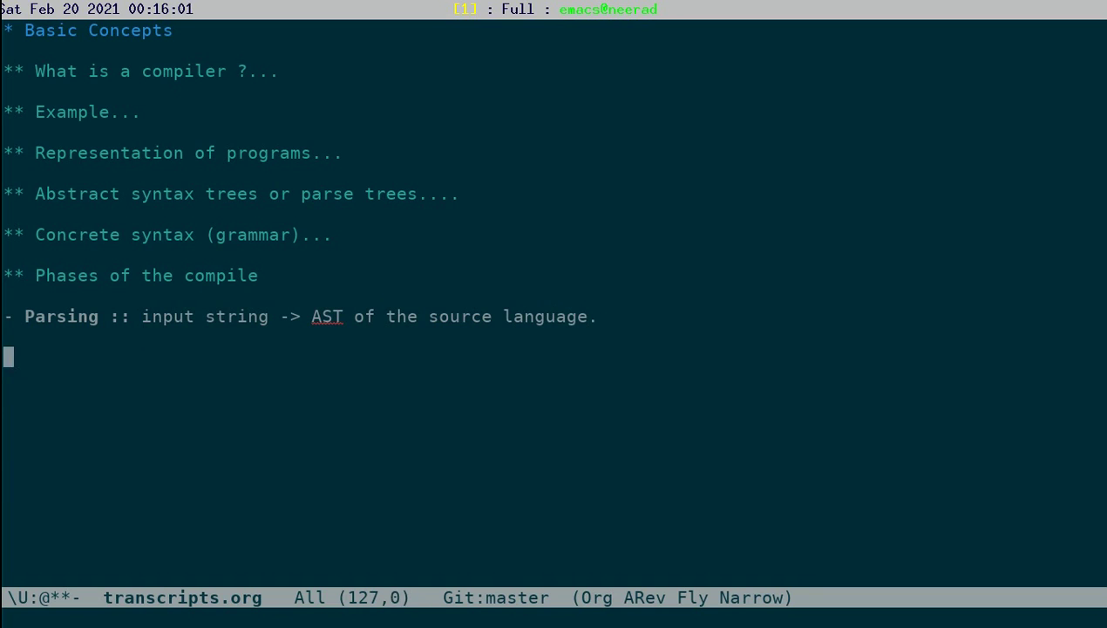
Add the item '- Code generation :: AST of source -> AST of target language.'.
type("- Code generation :: ")
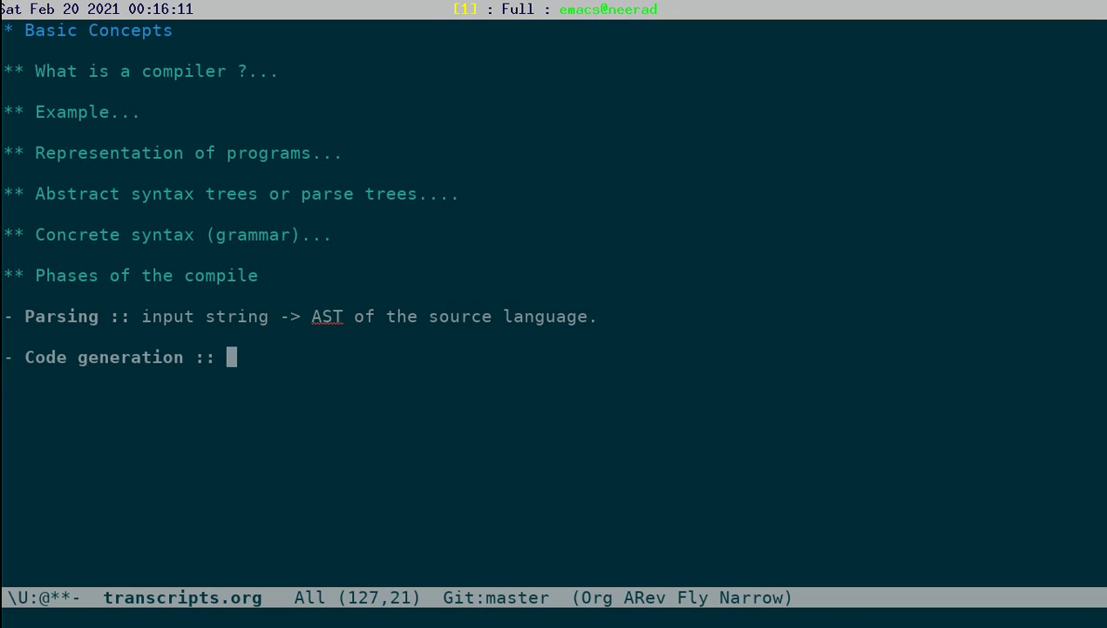
type("AST of")
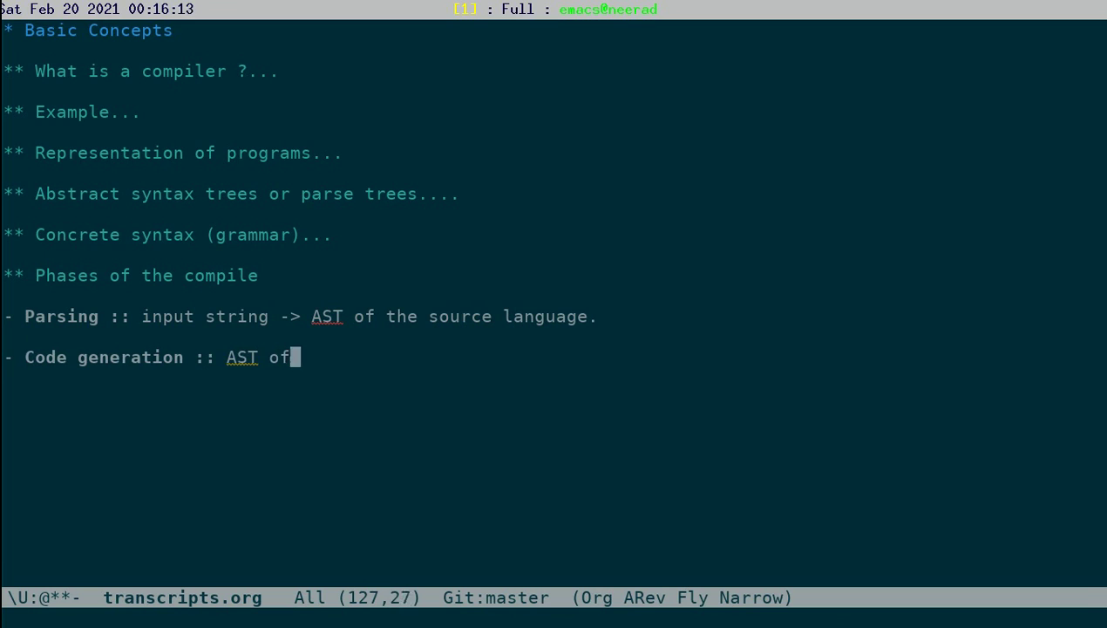
type(" source -> A")
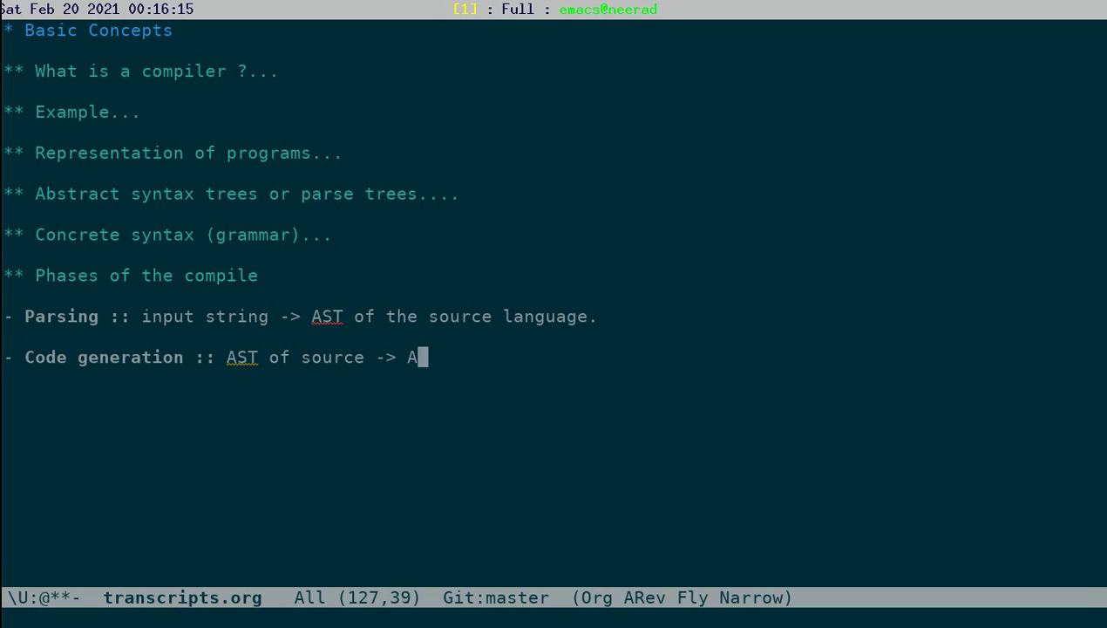
type("ST of ta")
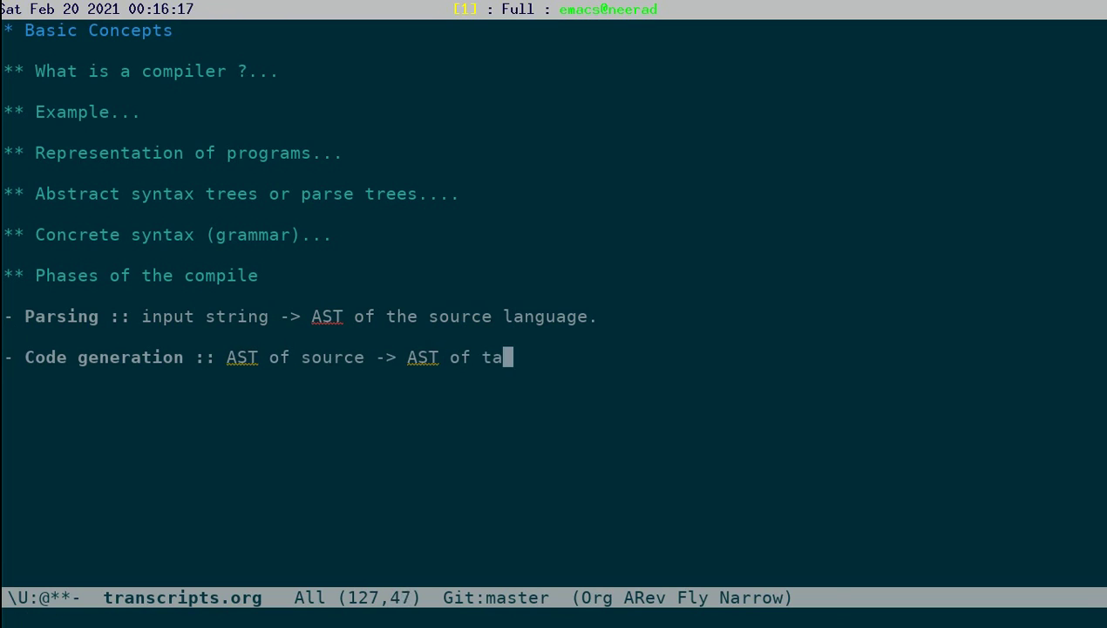
type("rget lag")
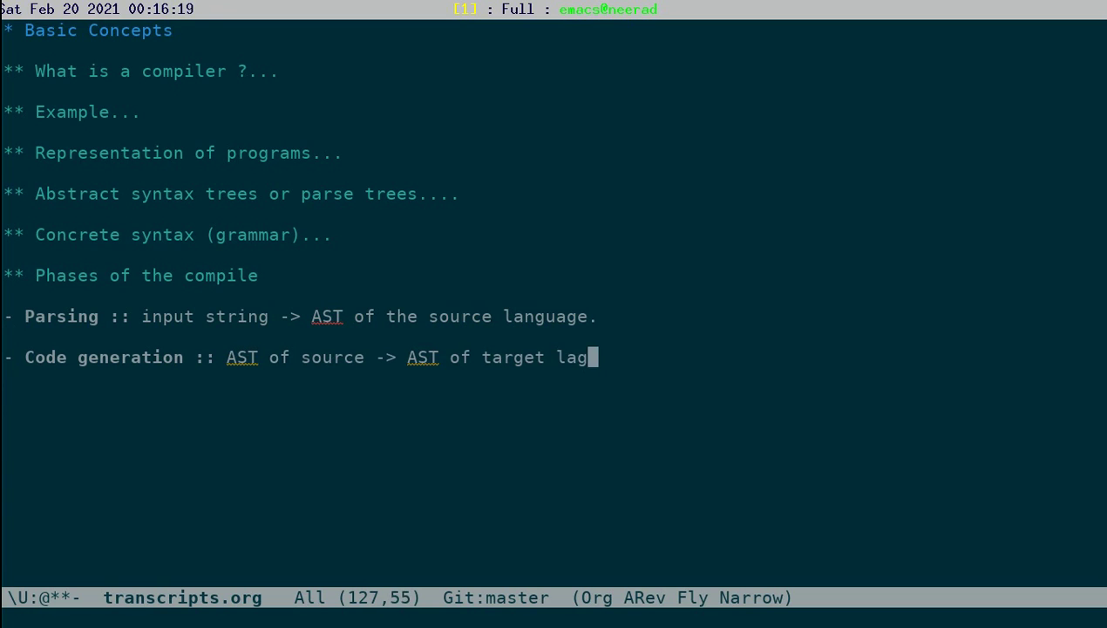
key("BackSpace")
type("nguage.")
key("Return")
key("Return")
Add the item '- Pretty print :: AST of target language -> string (executable)'.
type("- Pretty print ")
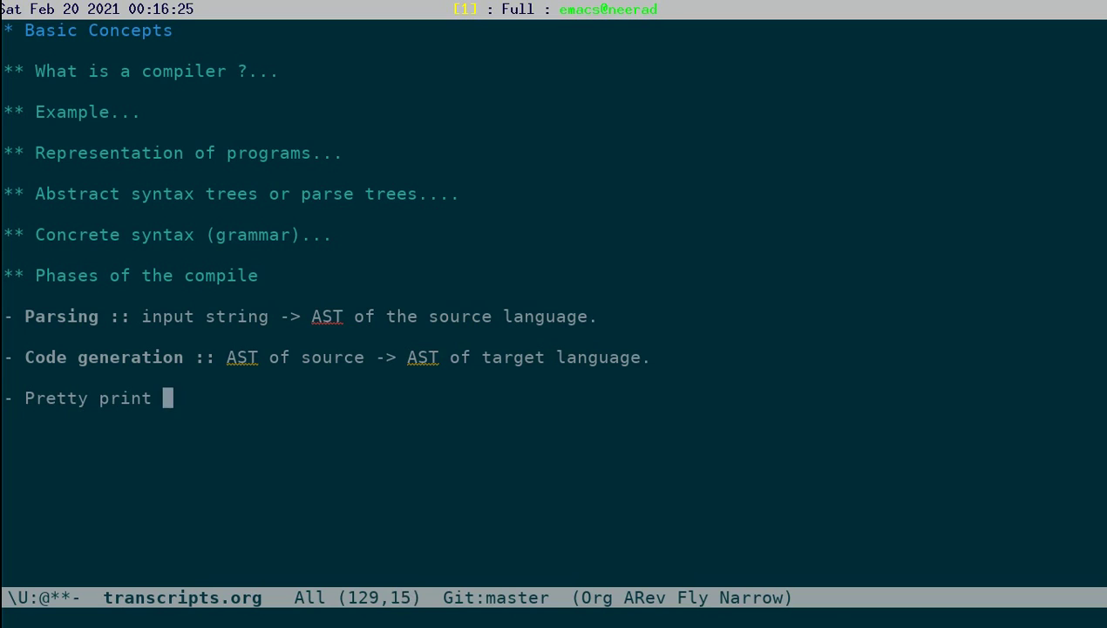
type(":: ")
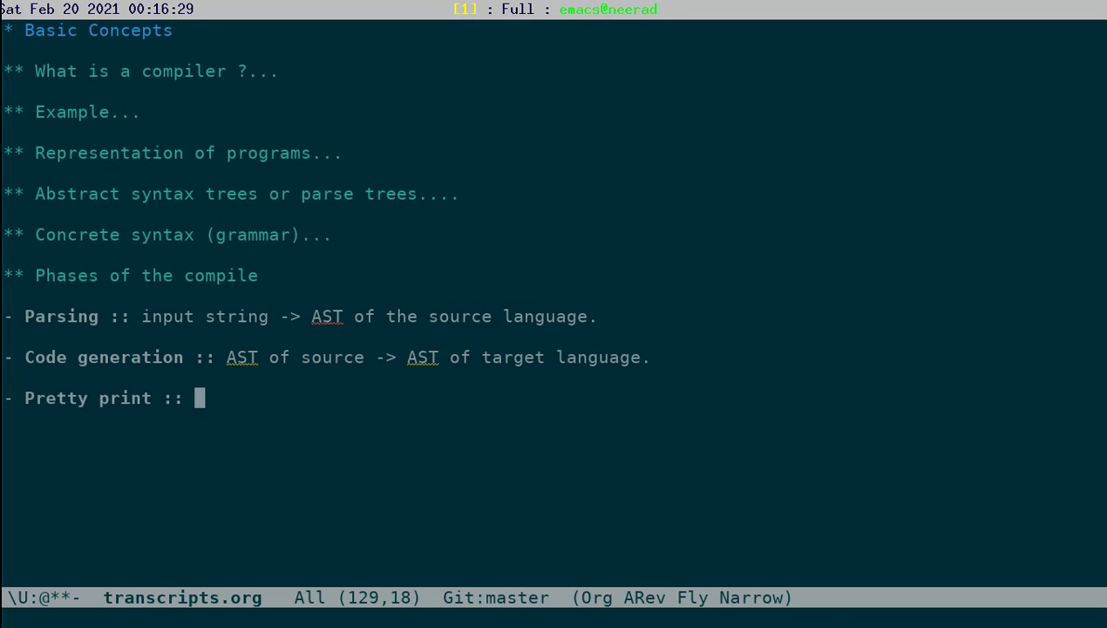
type("AST ")
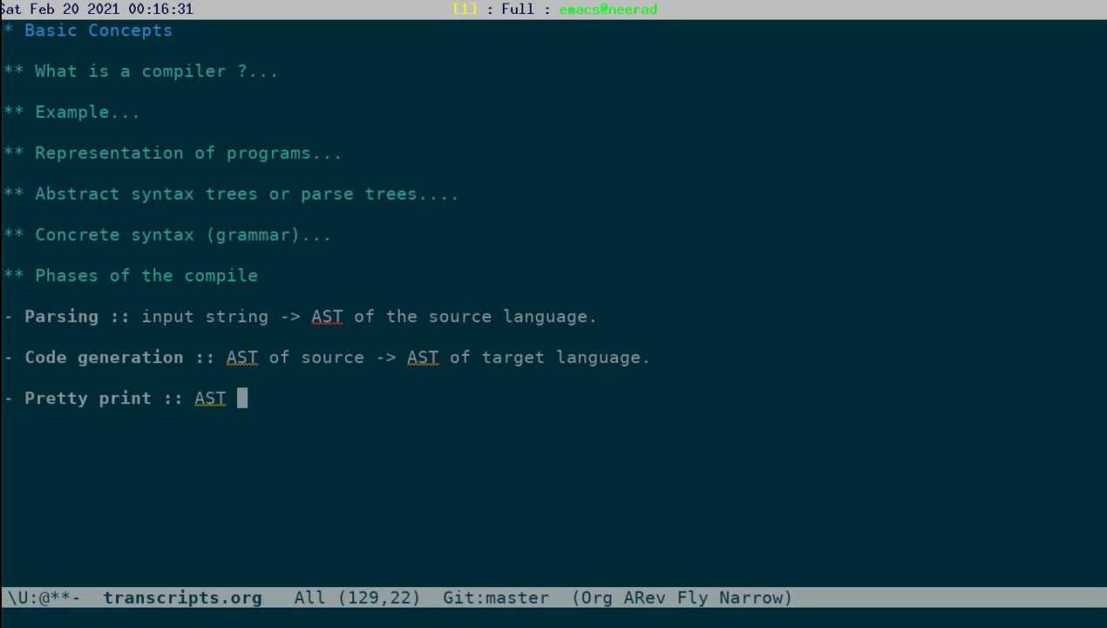
type("of ta")
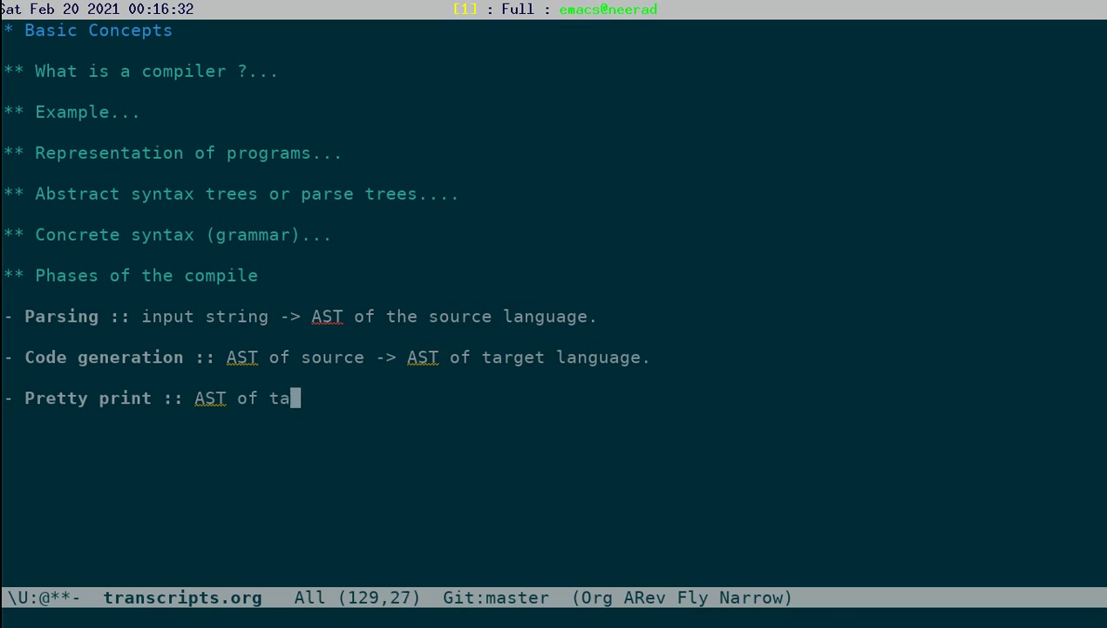
type("rget language -> ")
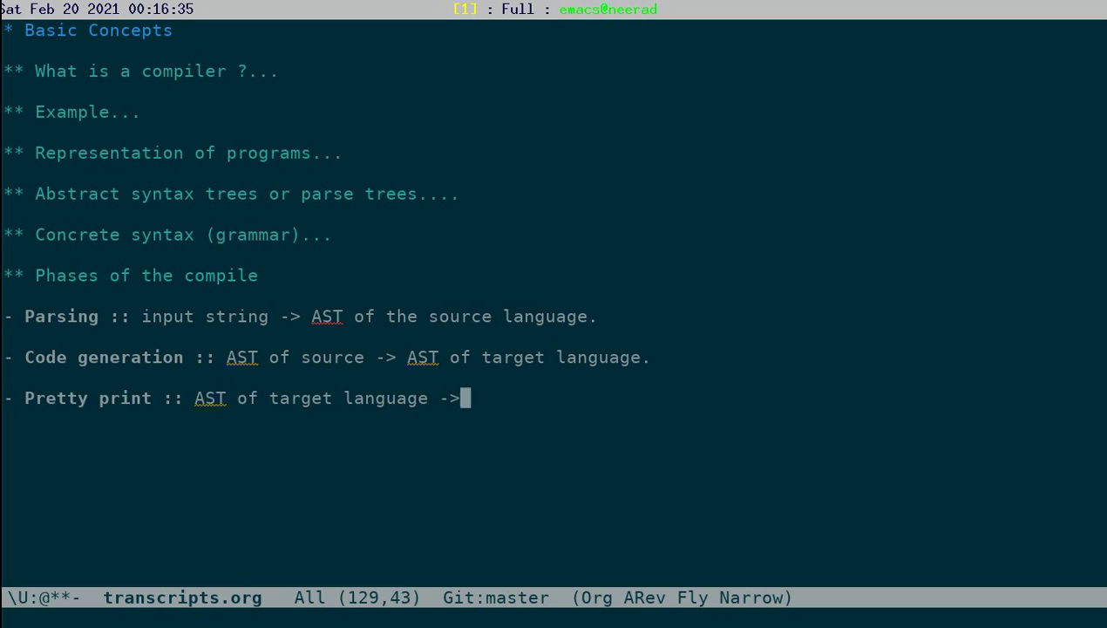
type("sring")
key("BackSpace")
key("BackSpace")
type("rin g")
key("BackSpace")
key("BackSpace")
type("g (executable)")
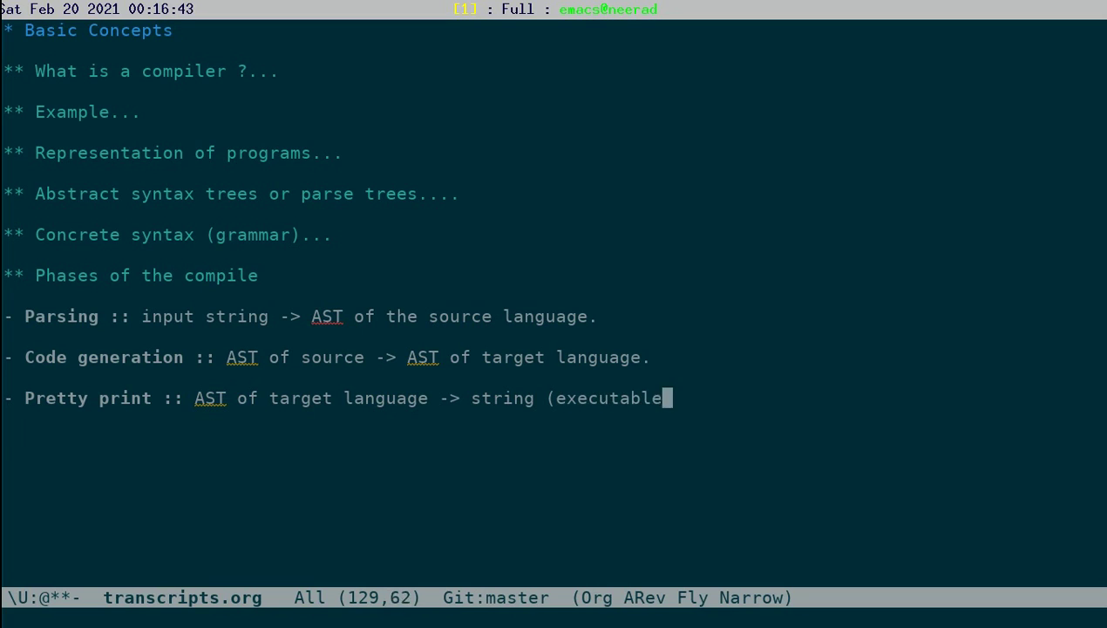
Write 'The parsing stage is called the front end and Codegen + pretty printing is called the backend'.
key("Return")
key("Return")
type("Th")
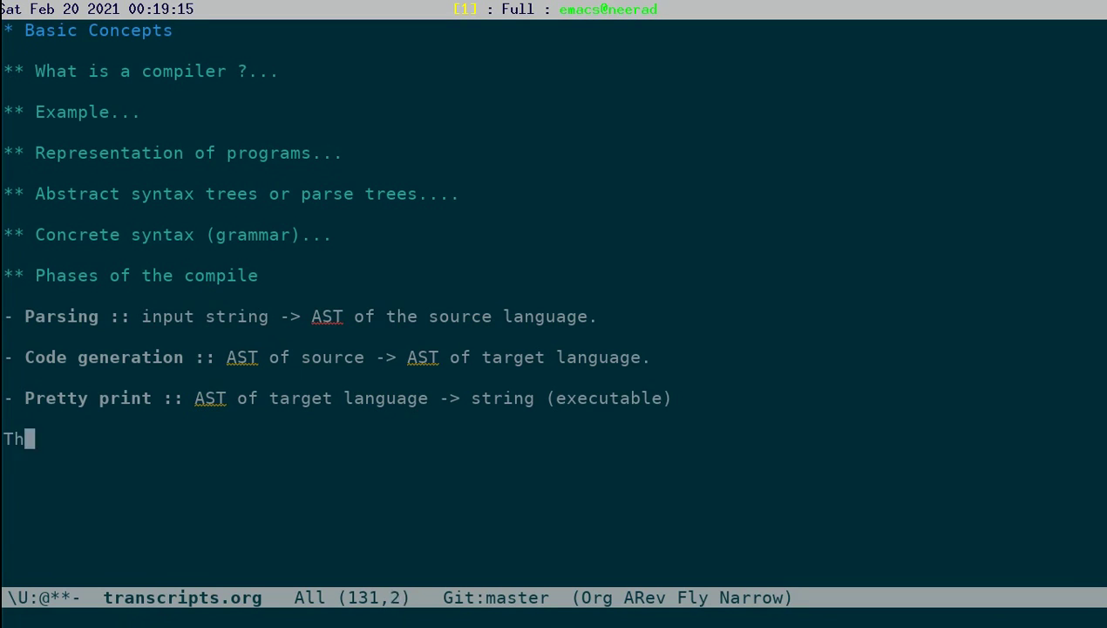
type("e parsing statg")
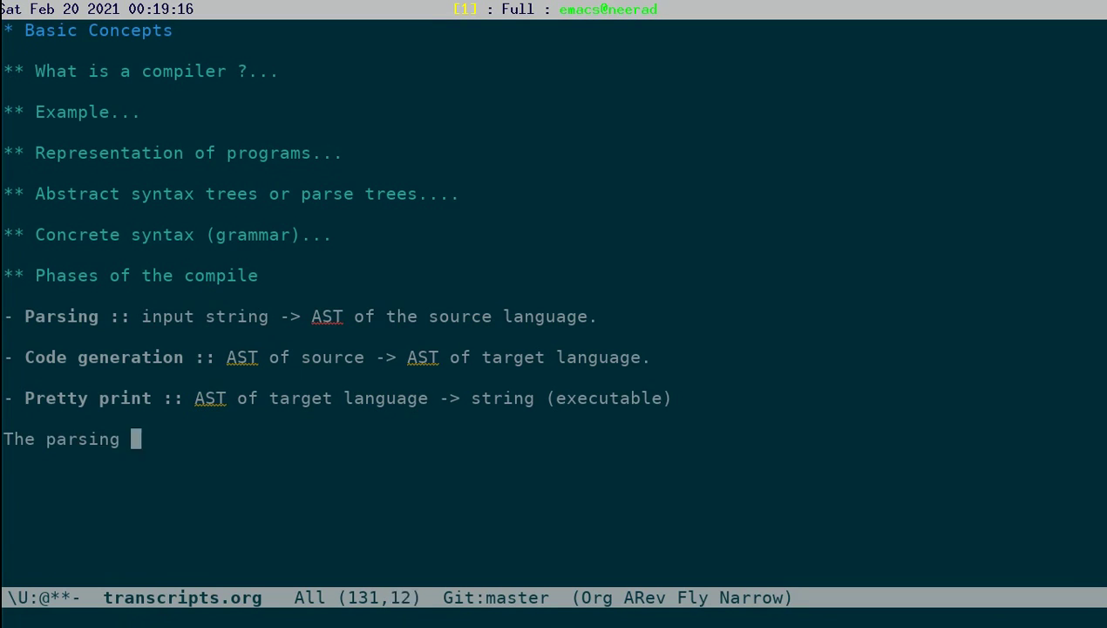
key("BackSpace")
key("BackSpace")
type("ge is called the ")
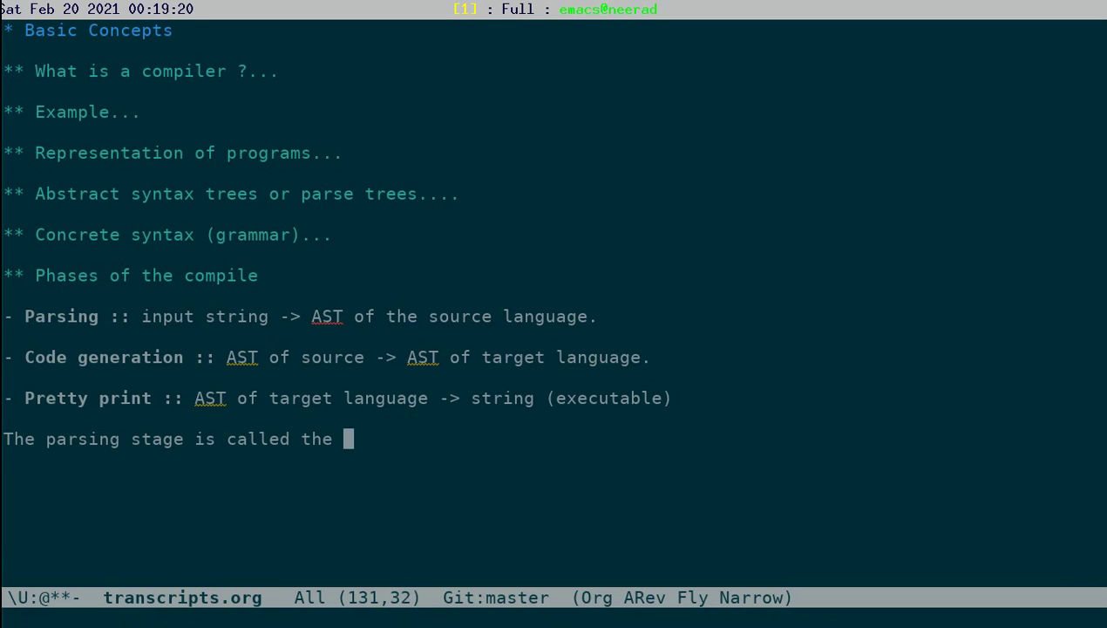
type("front end and Codeg")
key("BackSpace")
type("gen + pre")
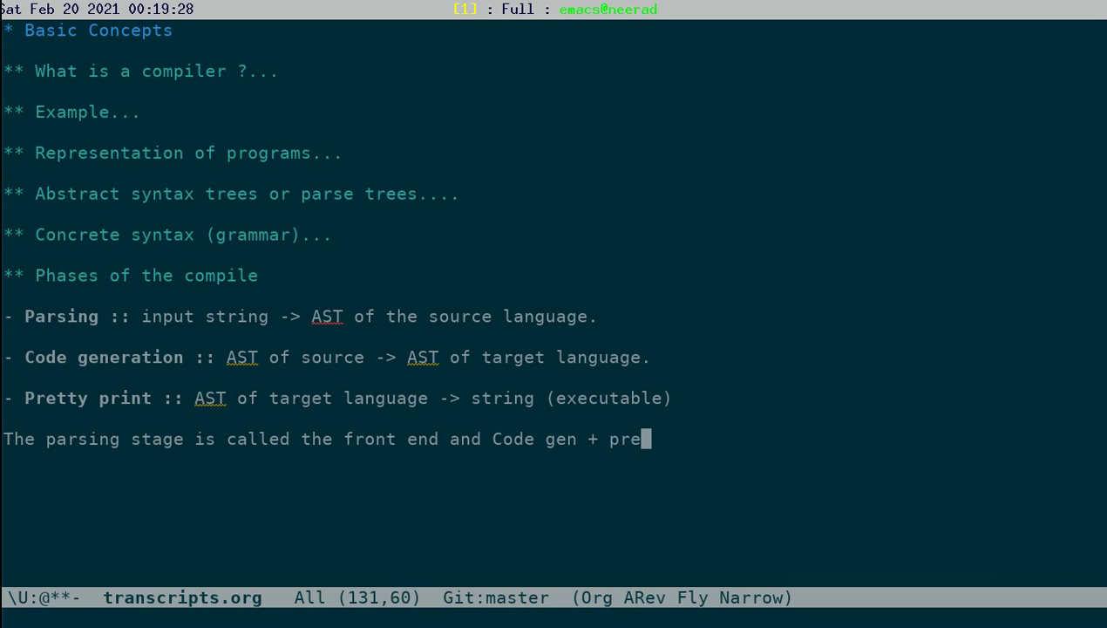
type("tty print")
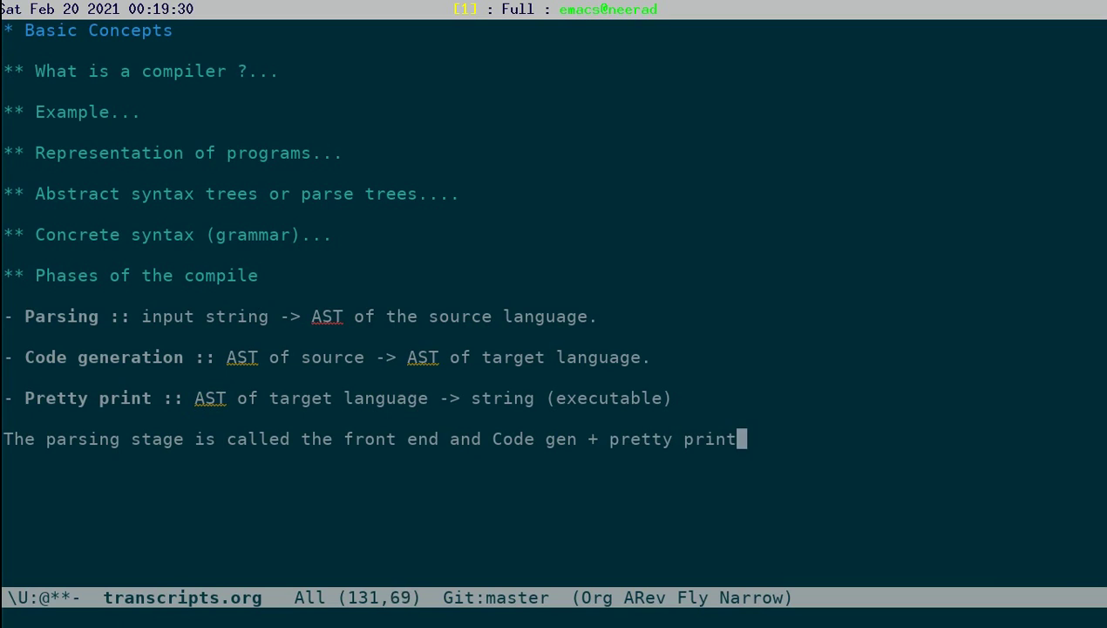
type("ing is cal")
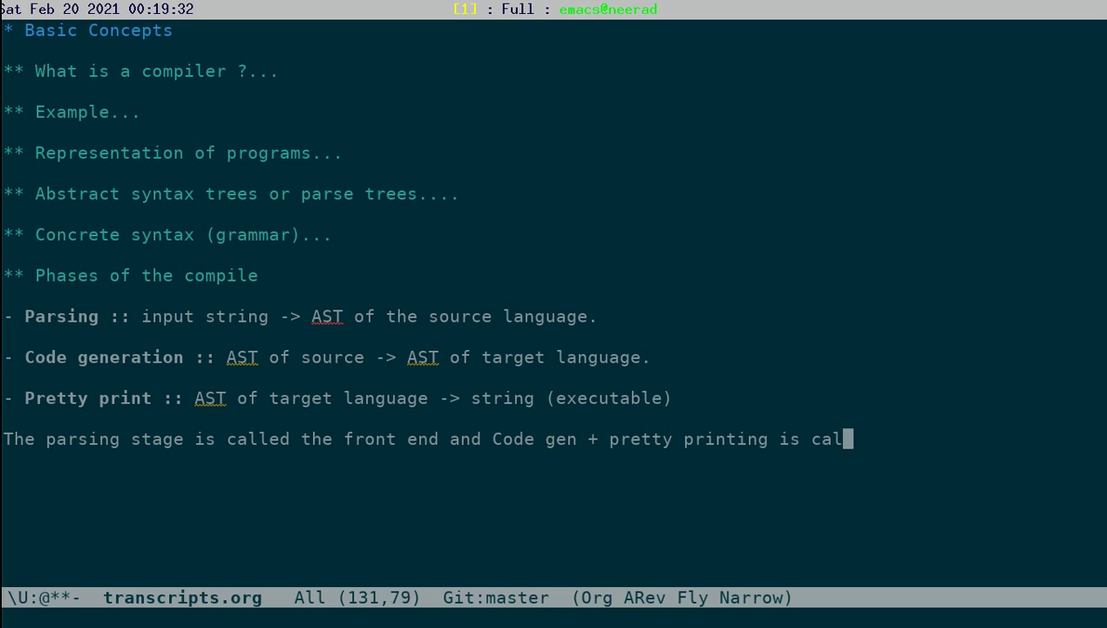
type("led the backend")
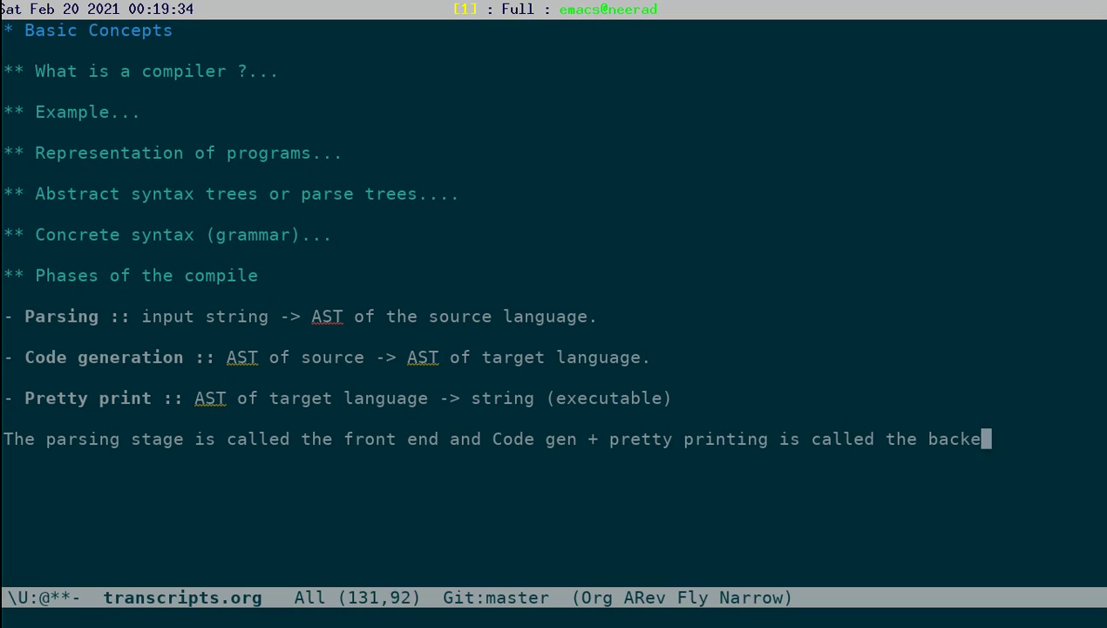